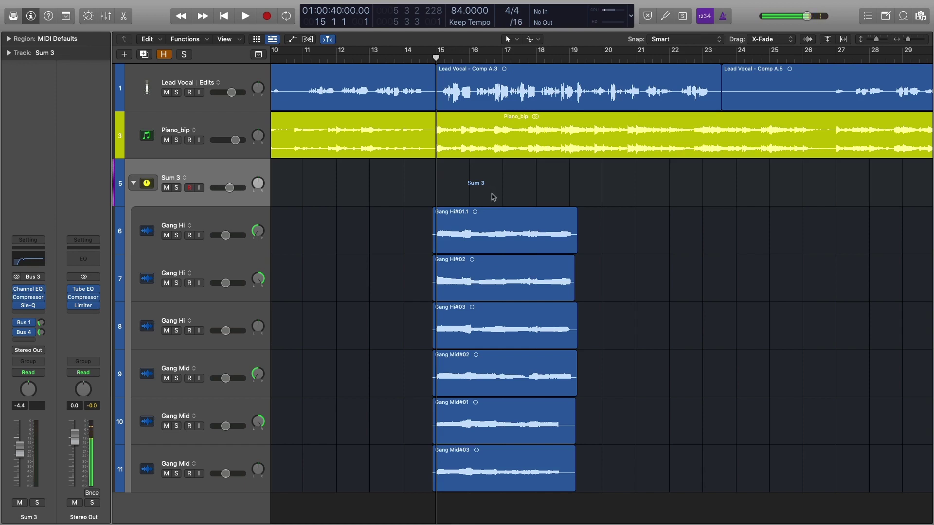
# Step: Play the gang vocals in the mix from around bar 15 and lower the Sum 3 stack's volume to -5.7 dB
pyautogui.moveTo(368, 239); pyautogui.dragTo(613, 447)
pyautogui.click(620, 426)
pyautogui.click(430, 59)
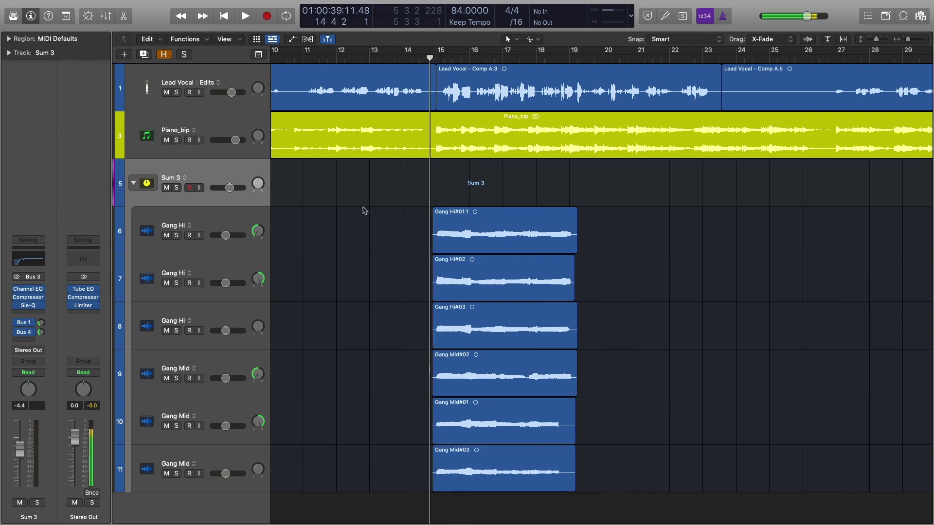
pyautogui.moveTo(364, 207); pyautogui.dragTo(602, 409)
pyautogui.click(420, 314)
pyautogui.press('space')
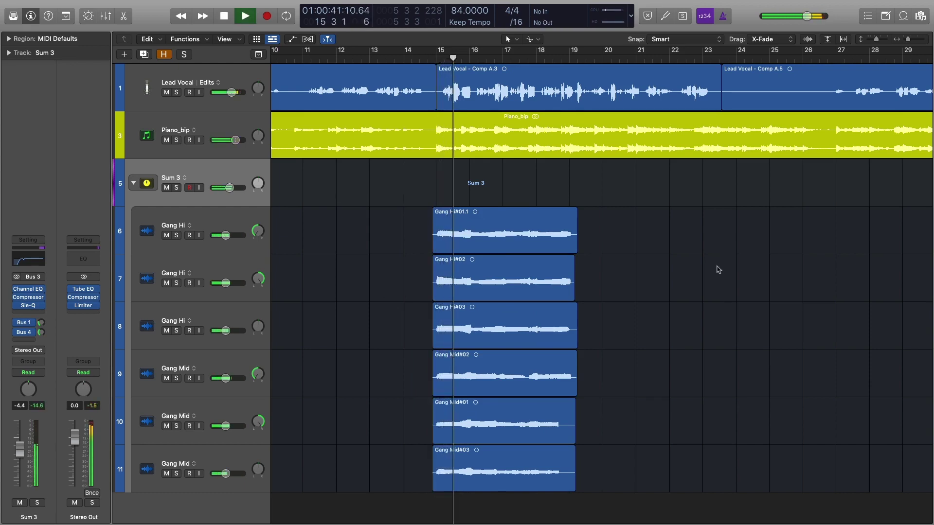
pyautogui.moveTo(229, 187); pyautogui.dragTo(227, 188)
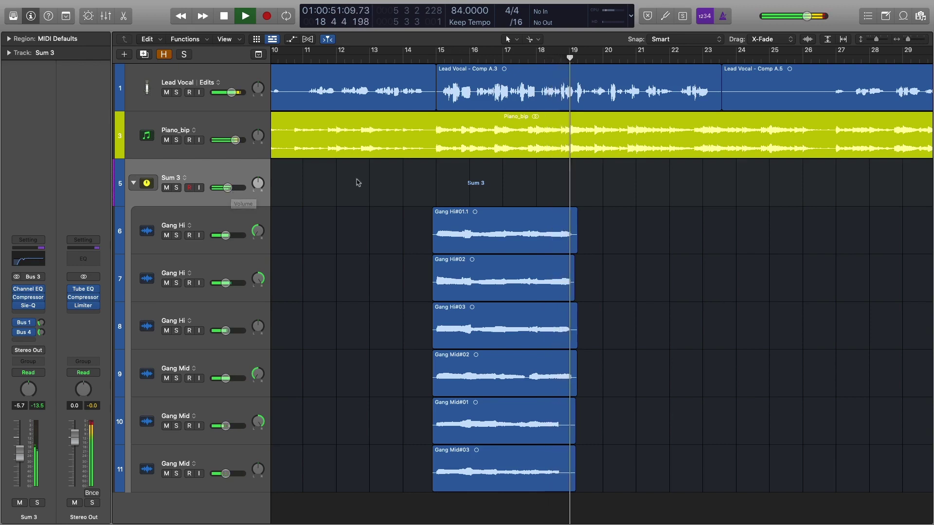
pyautogui.press('space')
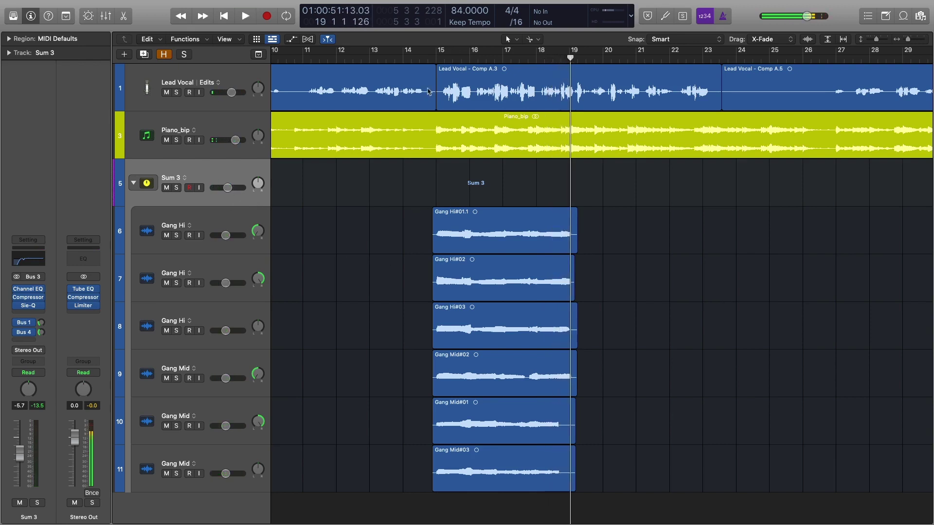
# Step: Select all six gang vocal regions, followed by the three Gang Hi tracks and the three Gang Mid tracks as separate groups
pyautogui.moveTo(372, 209); pyautogui.dragTo(586, 492)
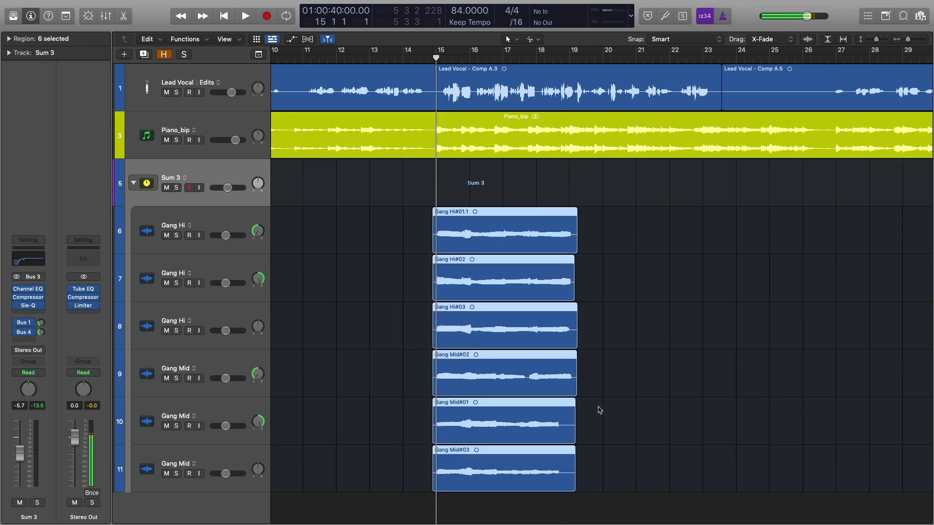
pyautogui.click(243, 228)
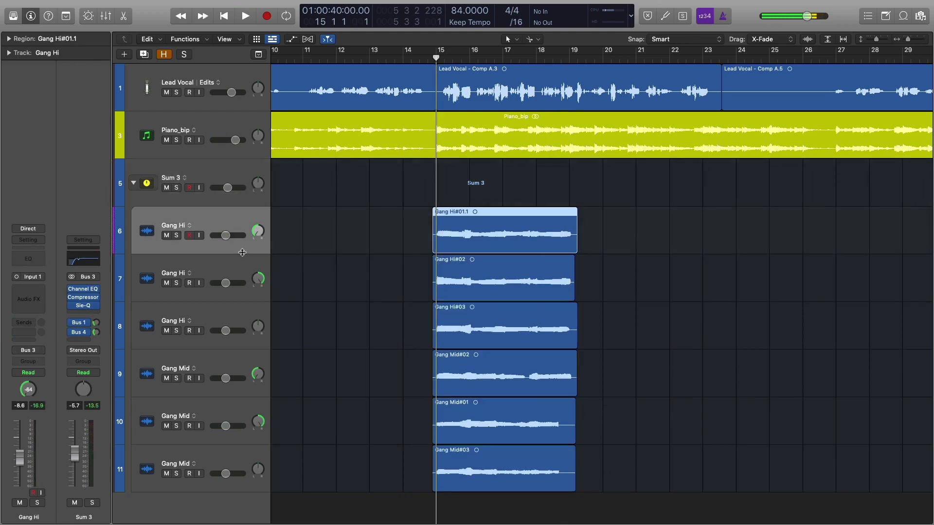
pyautogui.click(317, 286)
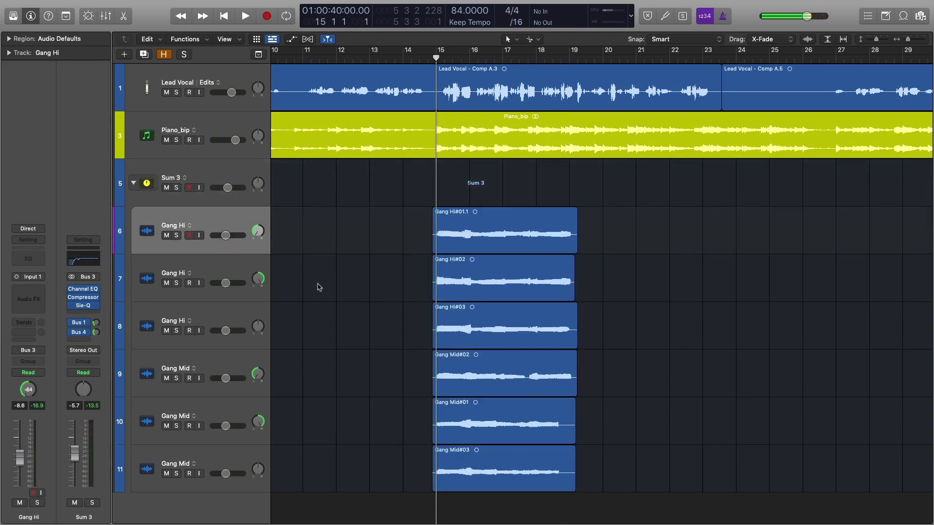
pyautogui.keyDown('shift'); pyautogui.click(239, 321); pyautogui.keyUp('shift')
pyautogui.click(238, 372)
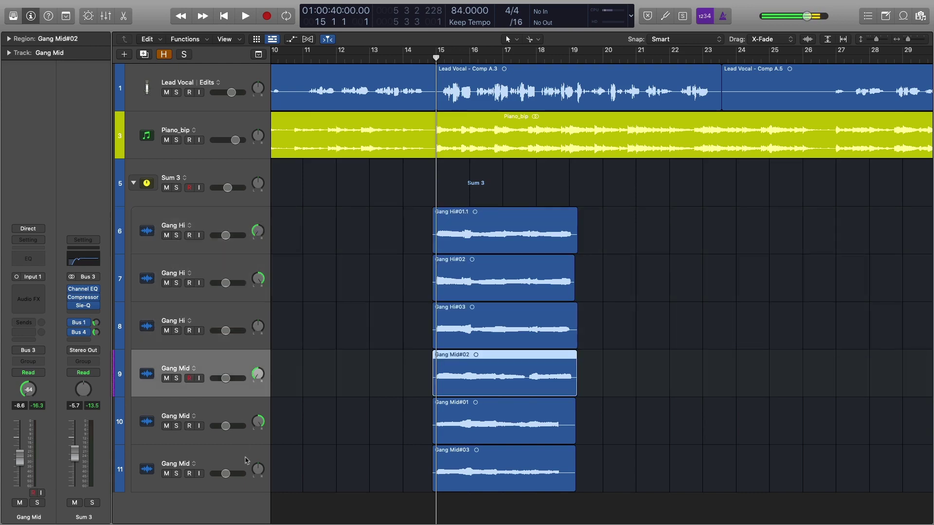
pyautogui.keyDown('shift'); pyautogui.click(246, 460); pyautogui.keyUp('shift')
pyautogui.click(367, 421)
# Step: Solo the Sum 3 stack, listen to it from bar 15 to about bar 19, and unsolo it
pyautogui.click(349, 197)
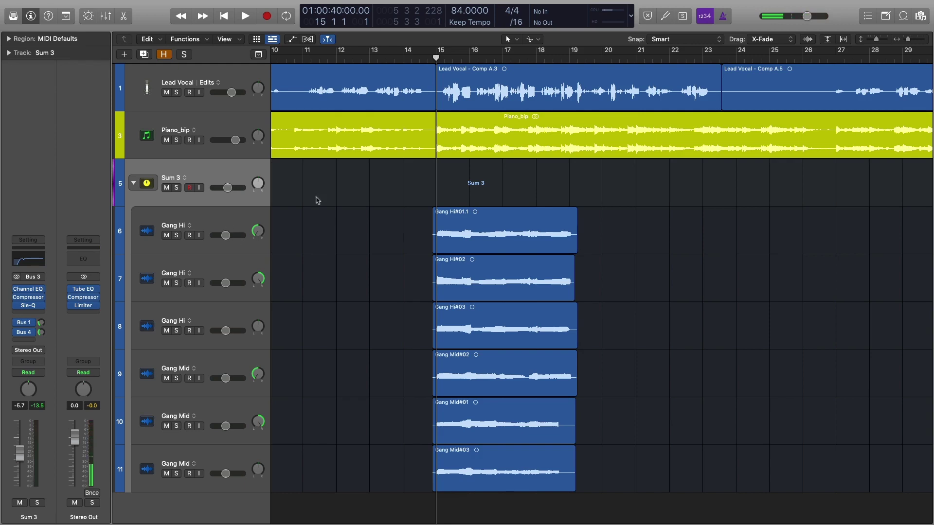
pyautogui.click(177, 187)
pyautogui.press('space')
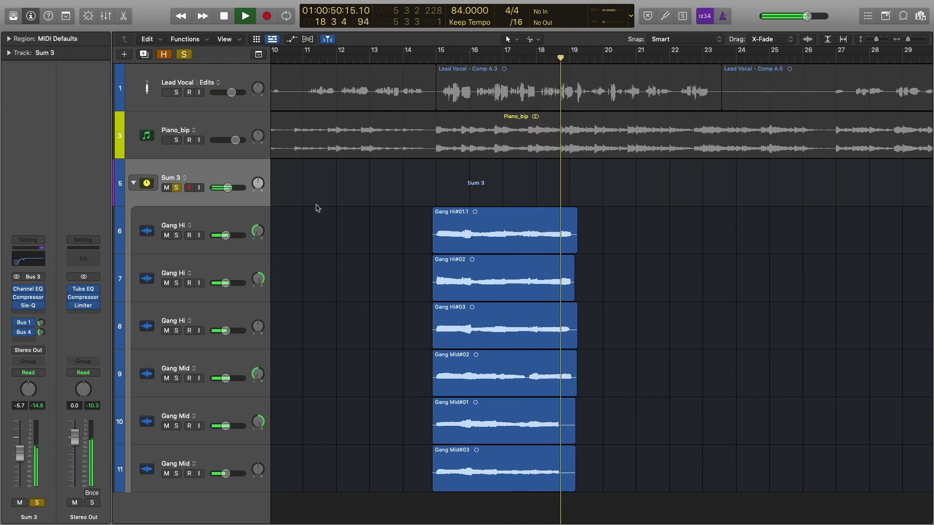
pyautogui.press('space')
pyautogui.press('s')
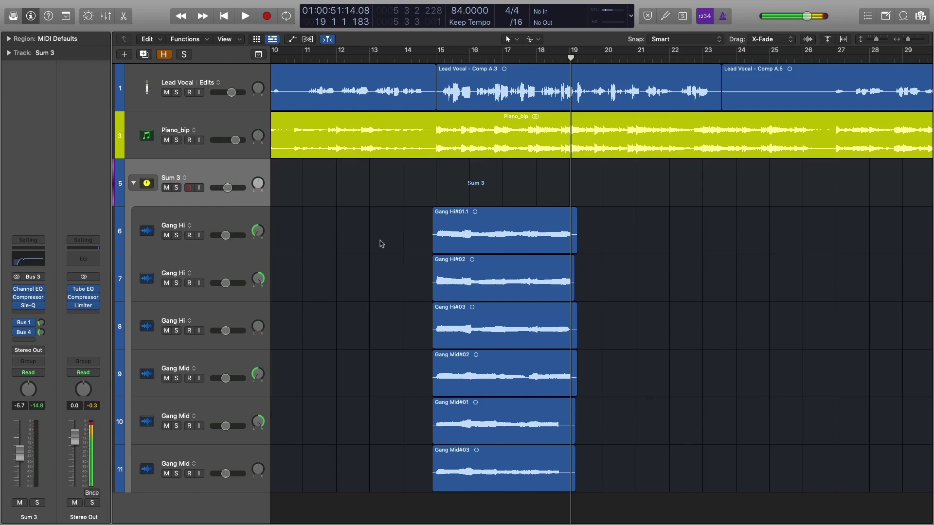
# Step: Select the Gang Hi tracks one after another, extending the selection until all three are included
pyautogui.scroll(-1, 382, 246)
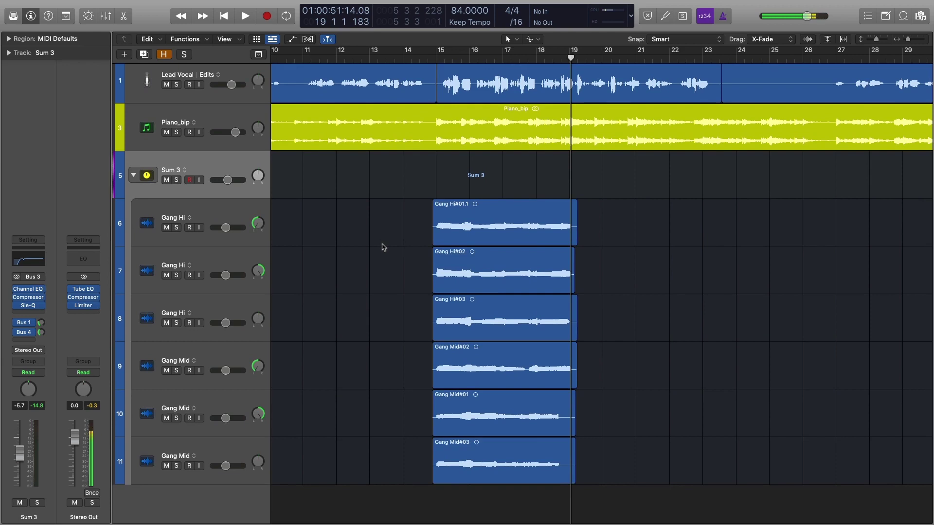
pyautogui.click(244, 218)
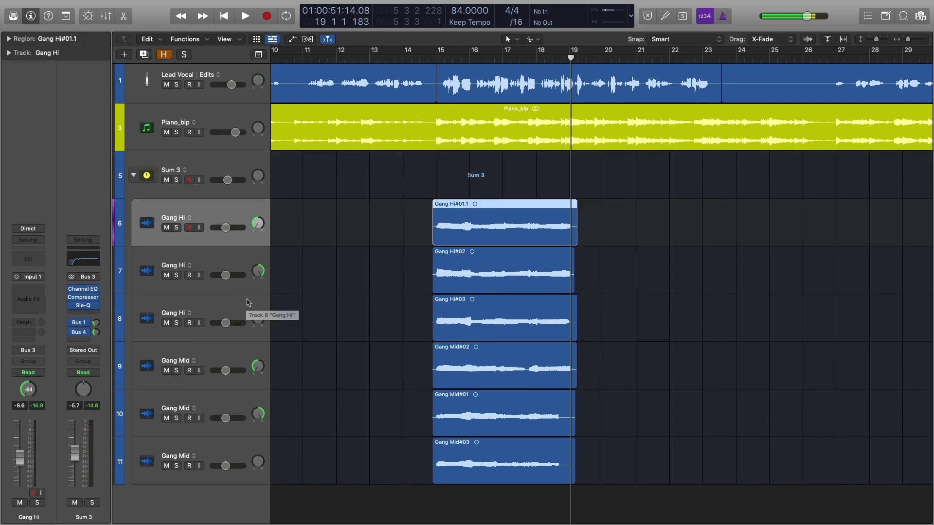
pyautogui.click(333, 308)
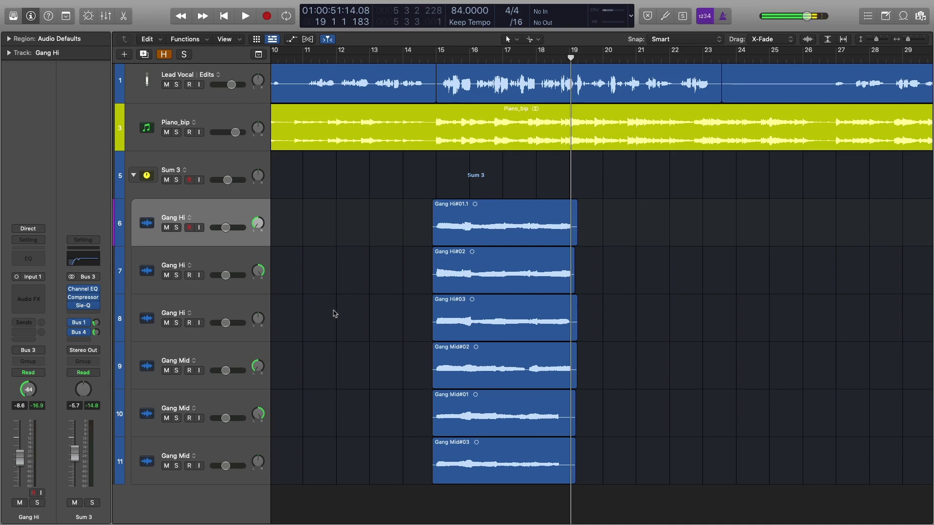
pyautogui.keyDown('shift'); pyautogui.click(235, 261); pyautogui.keyUp('shift')
pyautogui.click(360, 220)
pyautogui.click(460, 253)
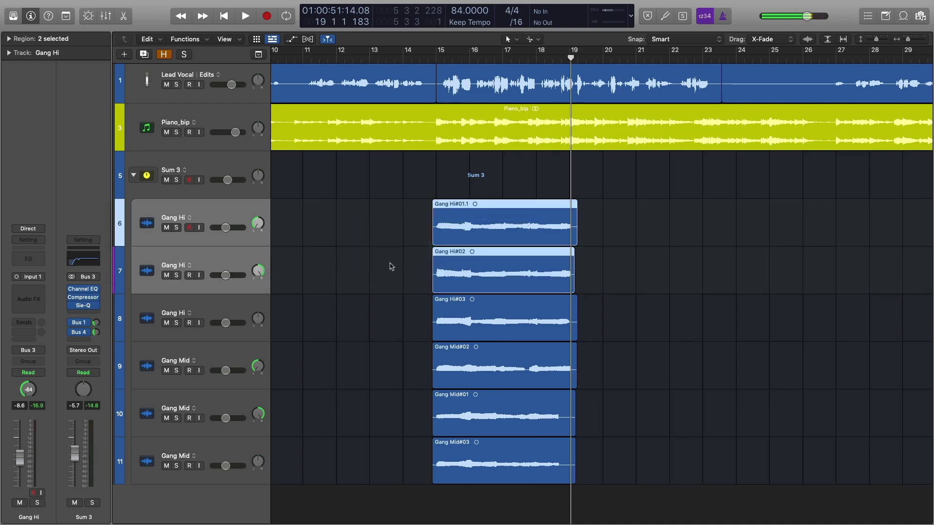
pyautogui.keyDown('shift'); pyautogui.click(253, 309); pyautogui.keyUp('shift')
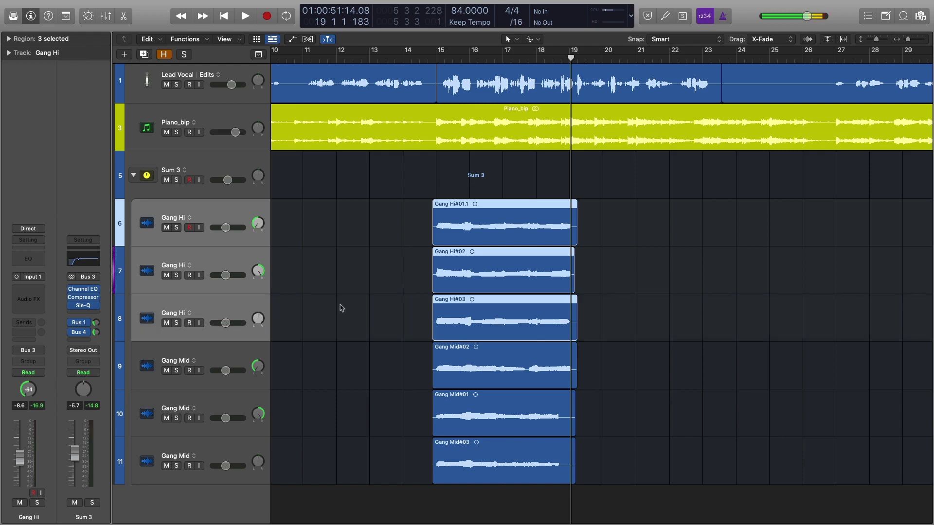
# Step: Select the three Gang Mid tracks as a group and clear their region selection
pyautogui.click(229, 358)
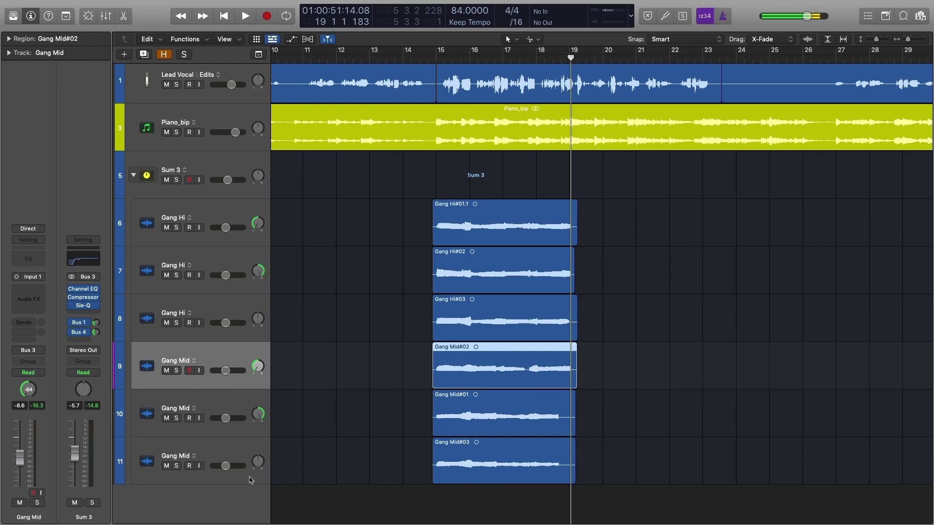
pyautogui.keyDown('shift'); pyautogui.click(239, 457); pyautogui.keyUp('shift')
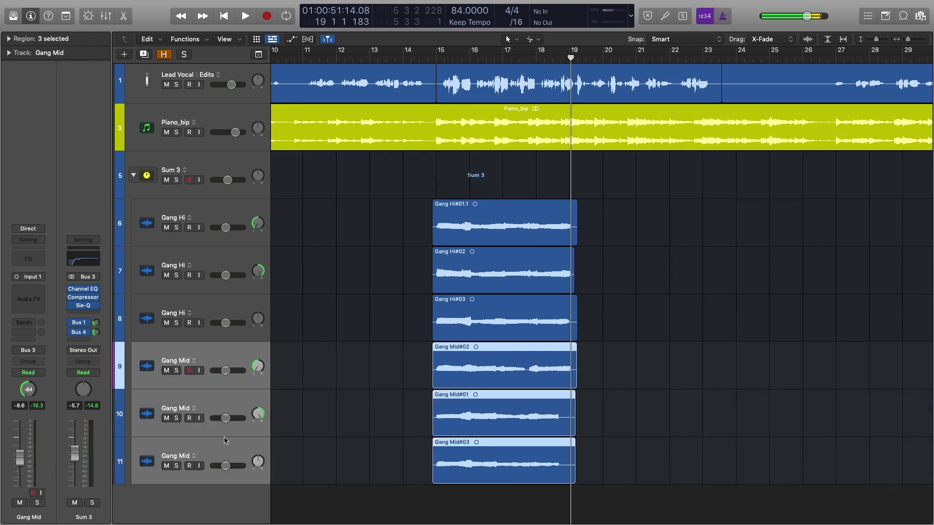
pyautogui.click(310, 402)
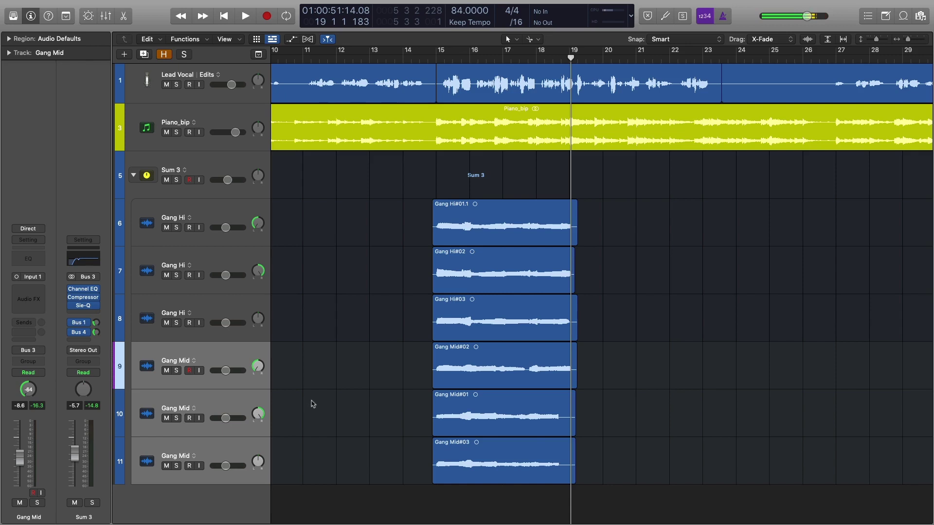
# Step: Reselect the first Gang Hi track and extend the selection through the third one
pyautogui.click(315, 242)
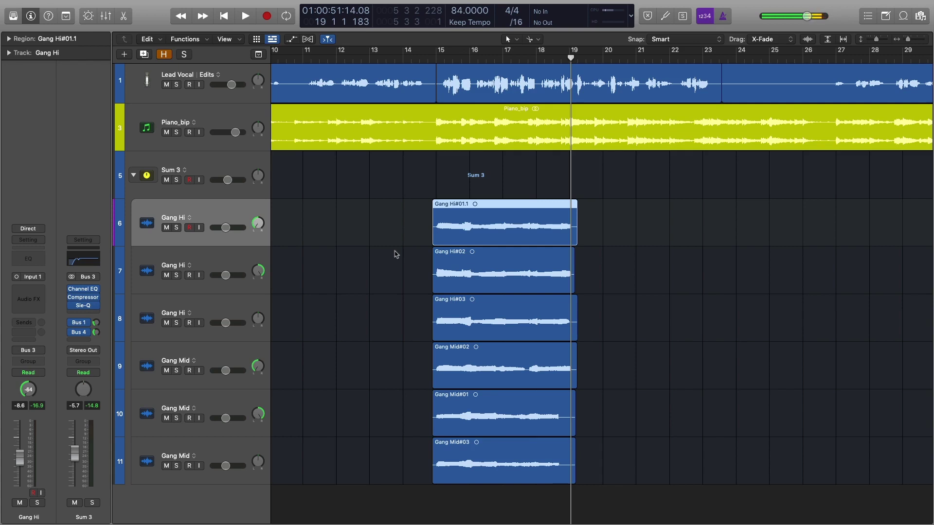
pyautogui.click(621, 394)
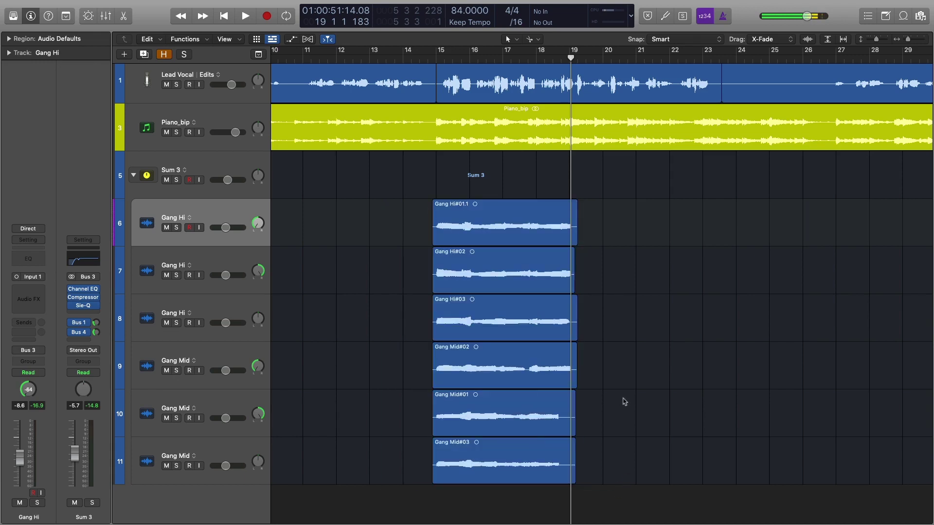
pyautogui.keyDown('ctrl'); pyautogui.keyDown('alt'); pyautogui.click(406, 287); pyautogui.keyUp('alt'); pyautogui.keyUp('ctrl')
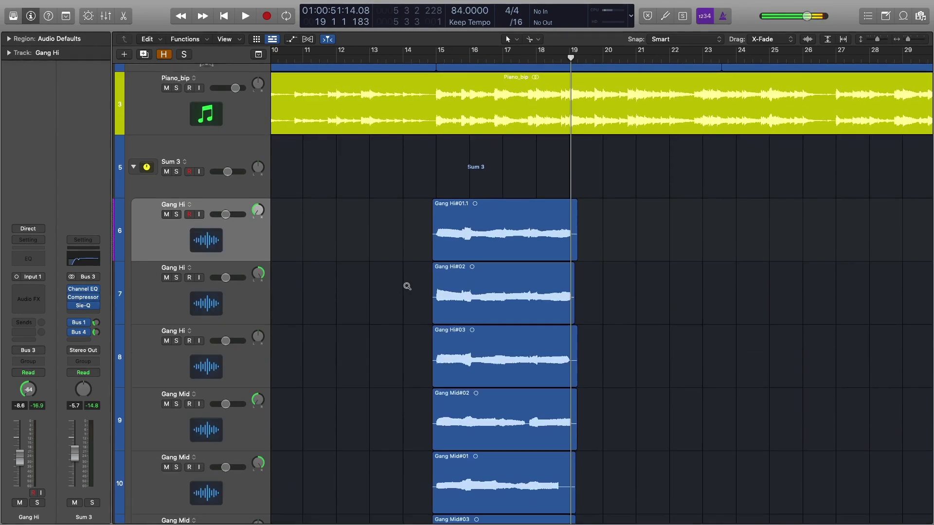
pyautogui.keyDown('ctrl'); pyautogui.keyDown('alt'); pyautogui.click(405, 284); pyautogui.keyUp('alt'); pyautogui.keyUp('ctrl')
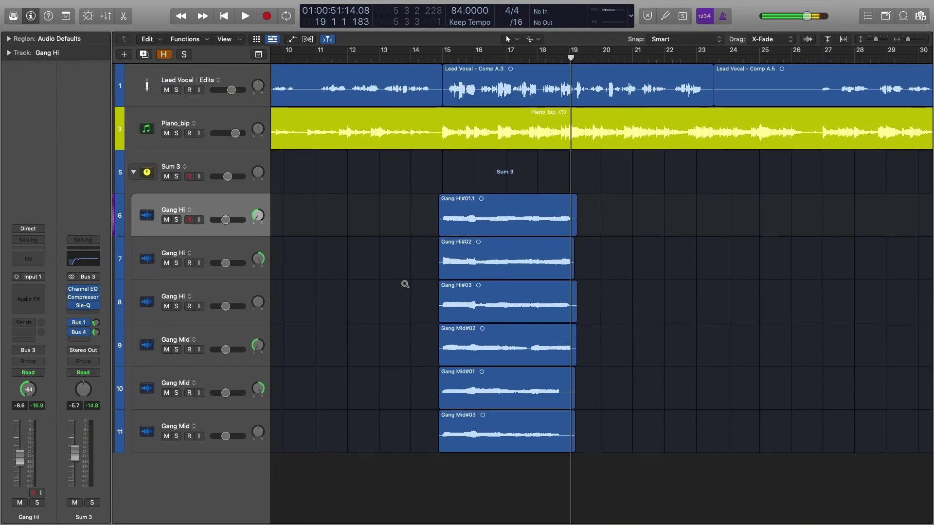
pyautogui.keyDown('shift'); pyautogui.click(244, 282); pyautogui.keyUp('shift')
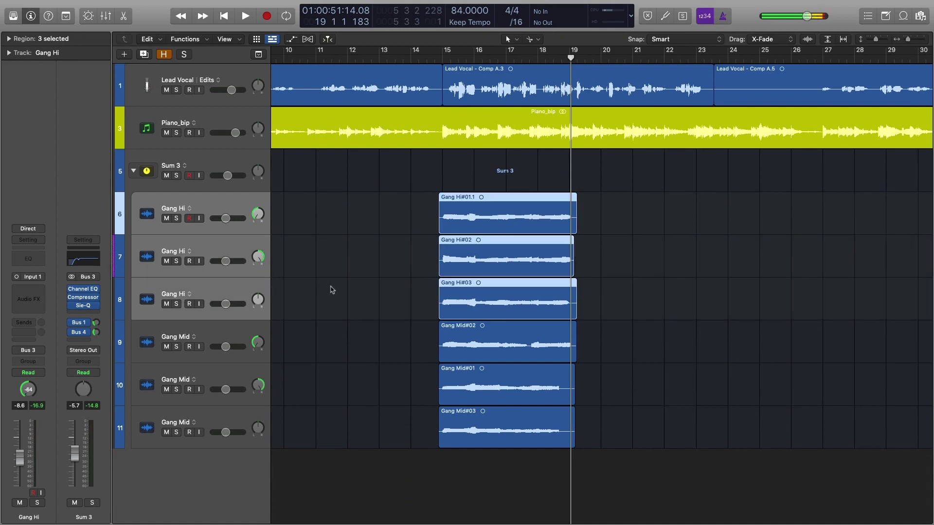
pyautogui.click(329, 290)
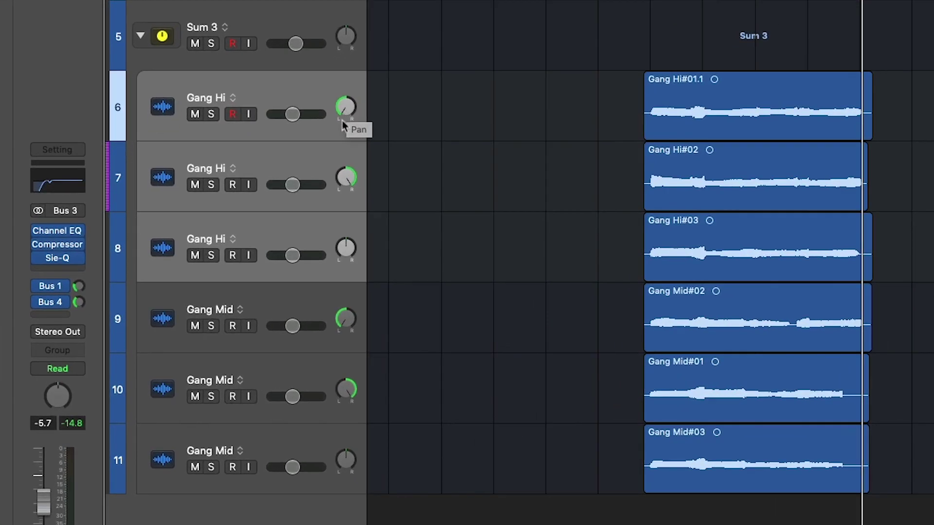
# Step: Reset the pan of the first two Gang Hi tracks and the first two Gang Mid tracks to centre (0)
pyautogui.click(323, 314)
pyautogui.click(307, 416)
pyautogui.click(350, 443)
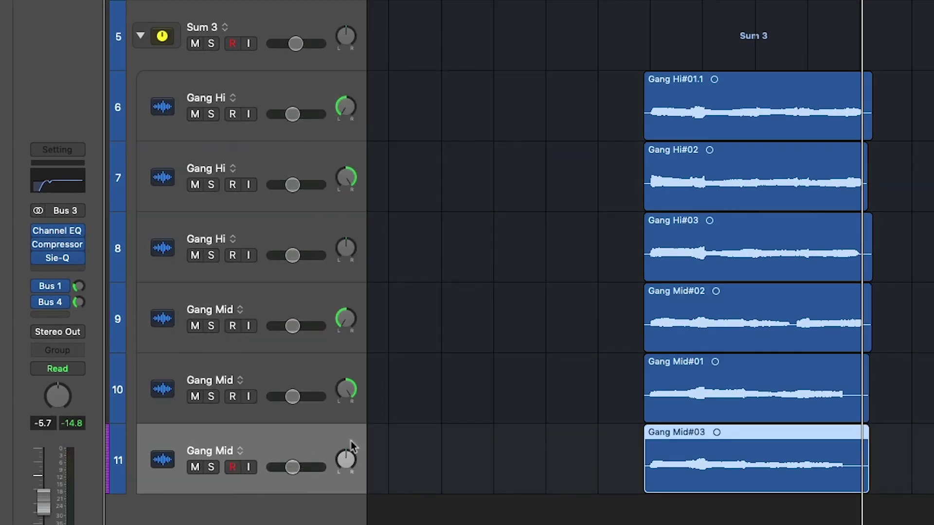
pyautogui.rightClick(351, 389)
pyautogui.keyDown('alt'); pyautogui.click(346, 321); pyautogui.keyUp('alt')
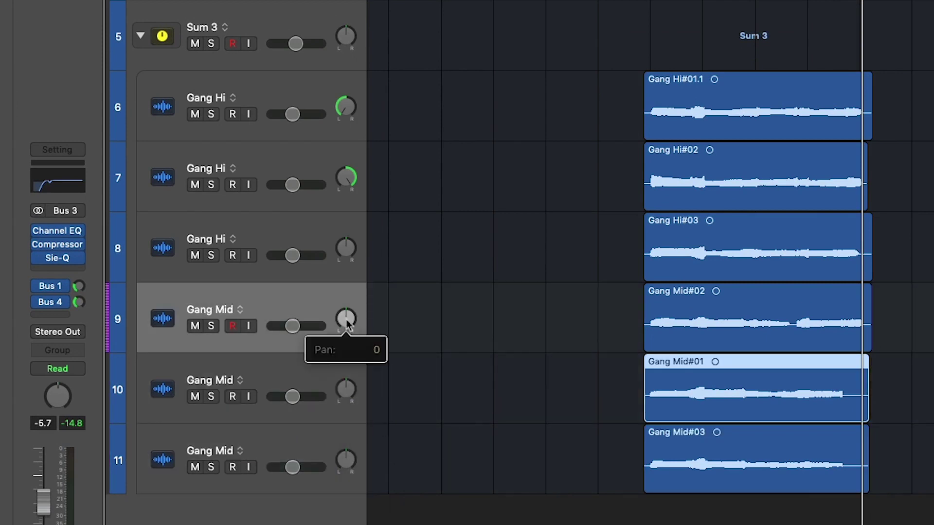
pyautogui.keyDown('alt'); pyautogui.click(345, 180); pyautogui.keyUp('alt')
pyautogui.keyDown('alt'); pyautogui.click(345, 109); pyautogui.keyUp('alt')
# Step: Select and solo all six Gang Hi and Gang Mid tracks, and listen to them panned to the centre
pyautogui.keyDown('shift'); pyautogui.click(314, 129); pyautogui.keyUp('shift')
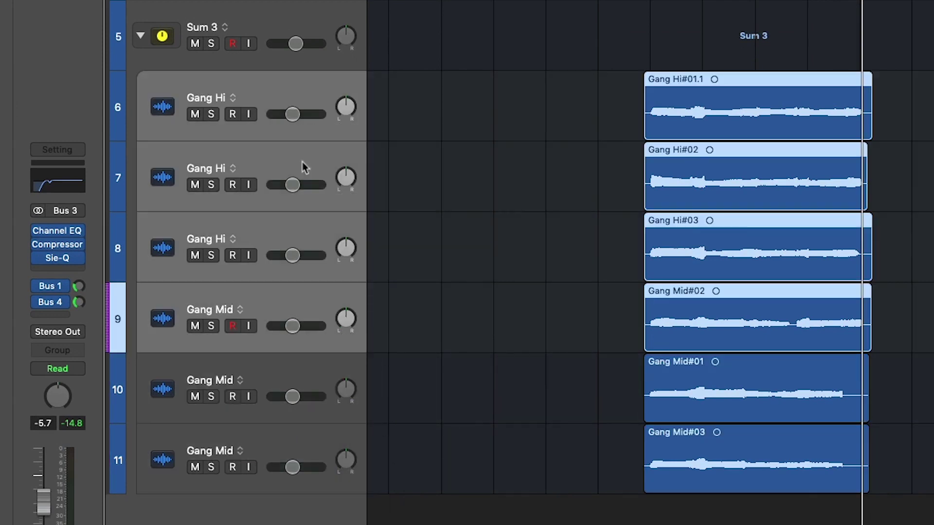
pyautogui.keyDown('shift'); pyautogui.click(321, 451); pyautogui.keyUp('shift')
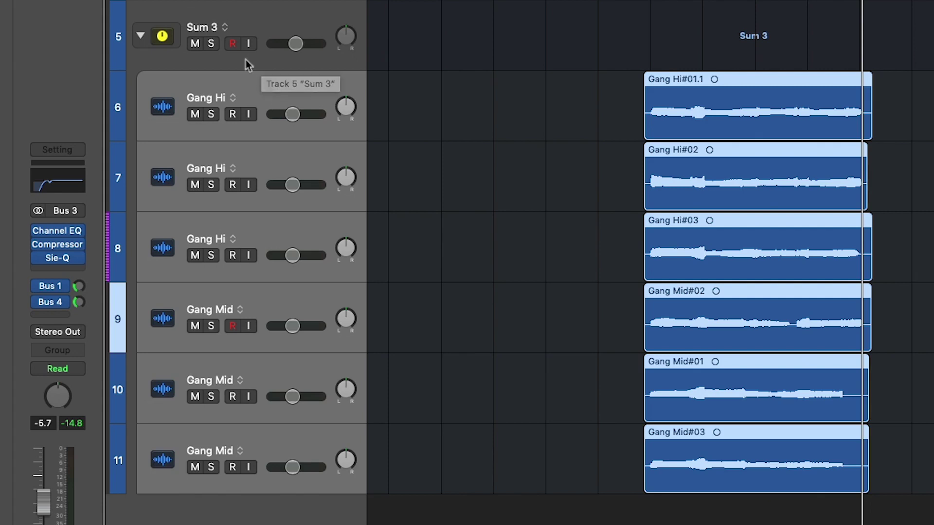
pyautogui.hotkey('ctrl', 's')
pyautogui.hotkey('shift', 'space')
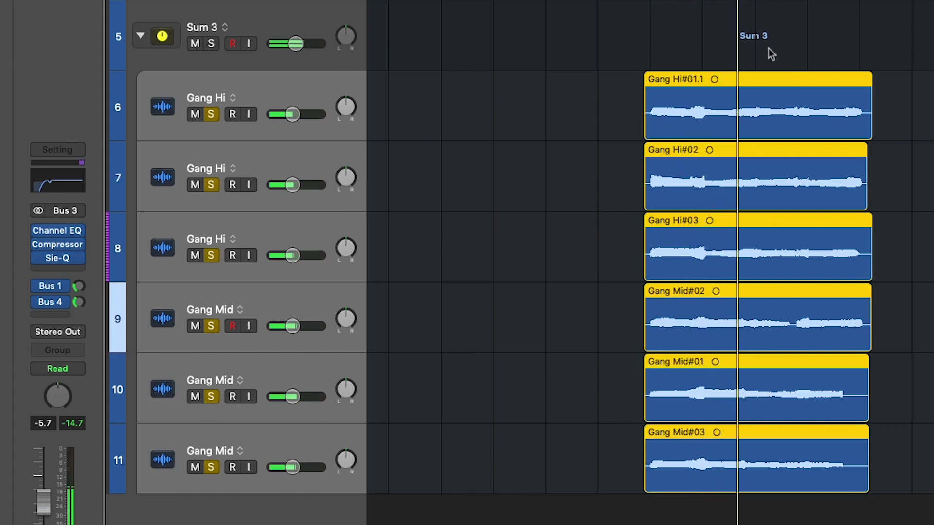
pyautogui.press('space')
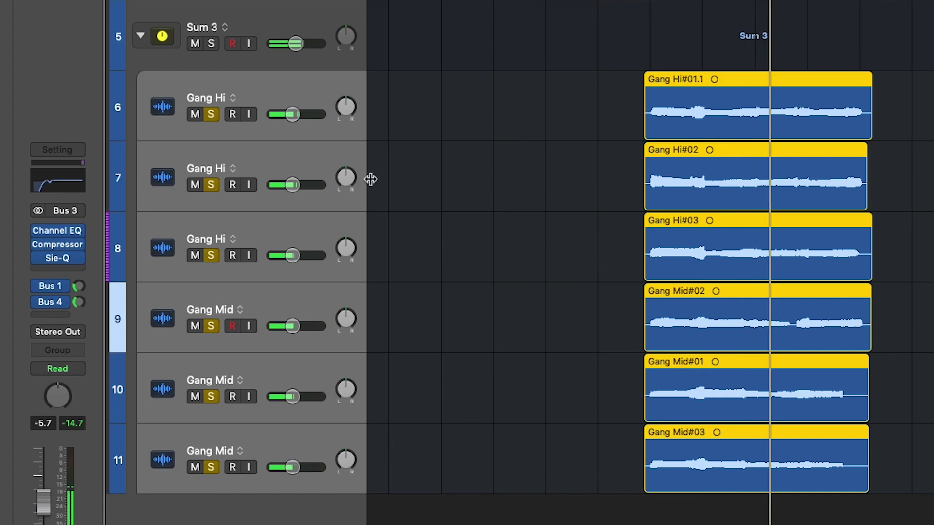
# Step: Pan the first Gang Hi and first Gang Mid tracks hard left and the second of each hard right
pyautogui.click(316, 98)
pyautogui.moveTo(346, 107); pyautogui.dragTo(350, 83)
pyautogui.moveTo(348, 317); pyautogui.dragTo(346, 298)
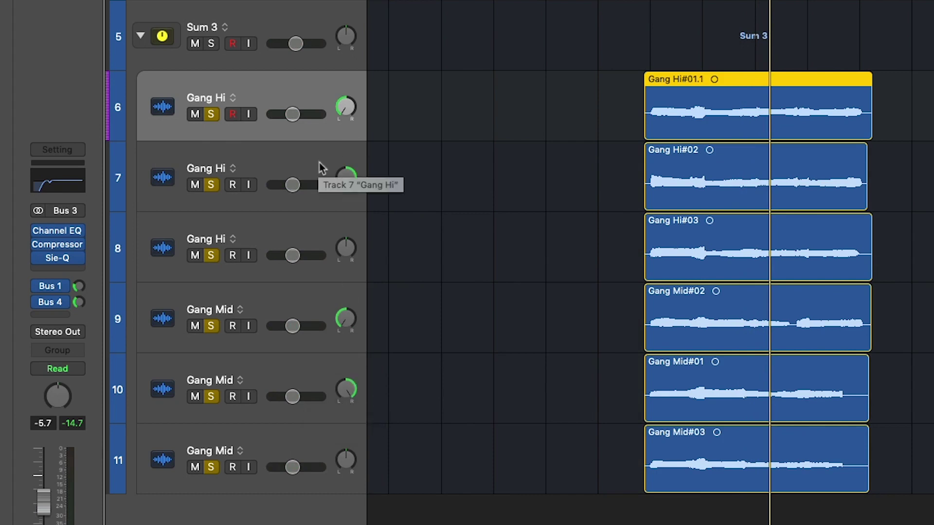
# Step: Play the soloed gang vocals from bar 15 to hear the wide left-right panning, and stop playback
pyautogui.click(561, 1)
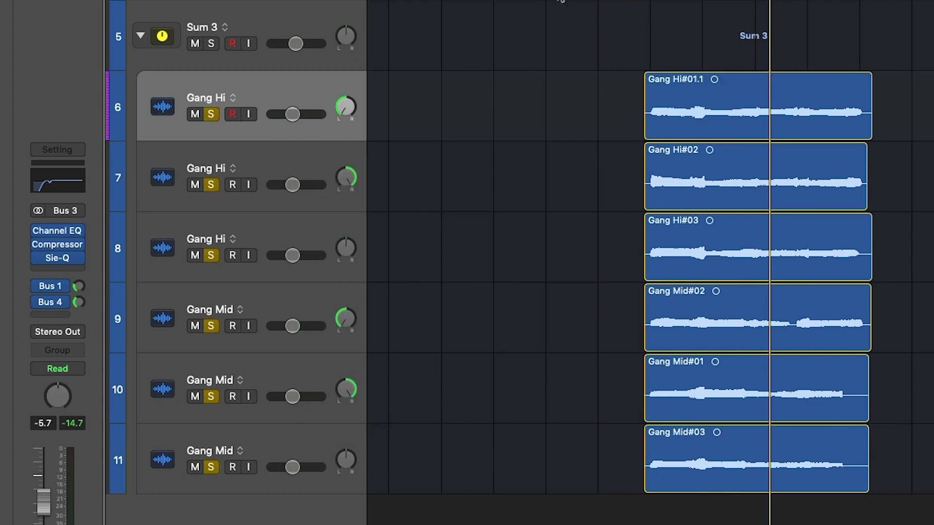
pyautogui.press('space')
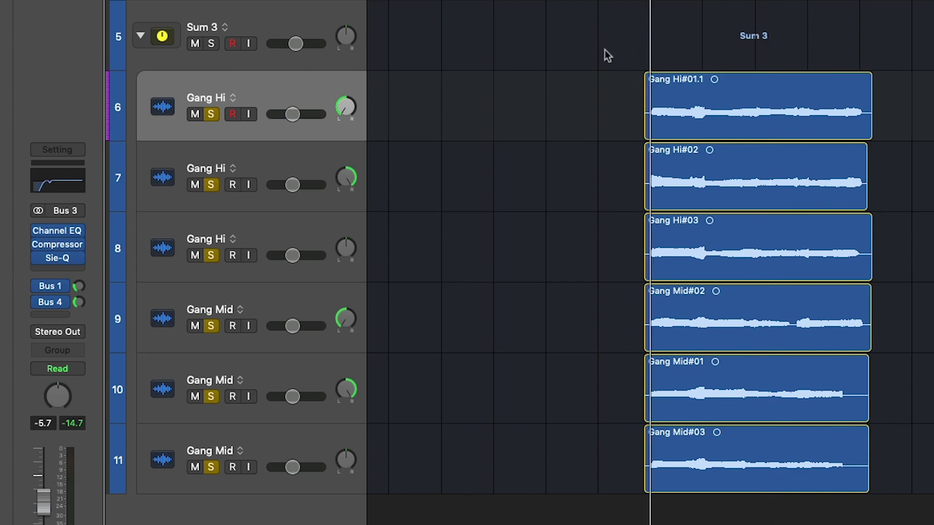
pyautogui.press('space')
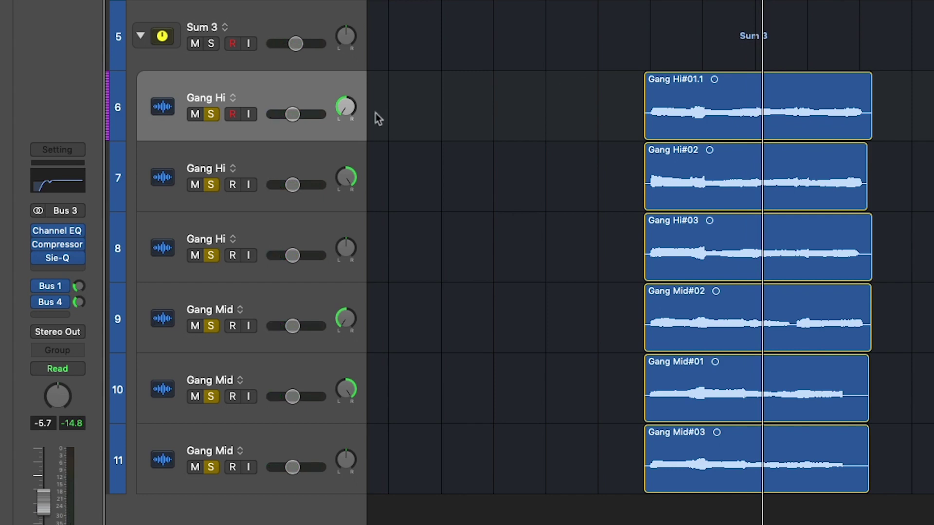
# Step: Pan the second Gang Hi track partly left and the third slightly left, so all three Gang Hi tracks sit on the left
pyautogui.click(312, 165)
pyautogui.moveTo(346, 177); pyautogui.dragTo(355, 254)
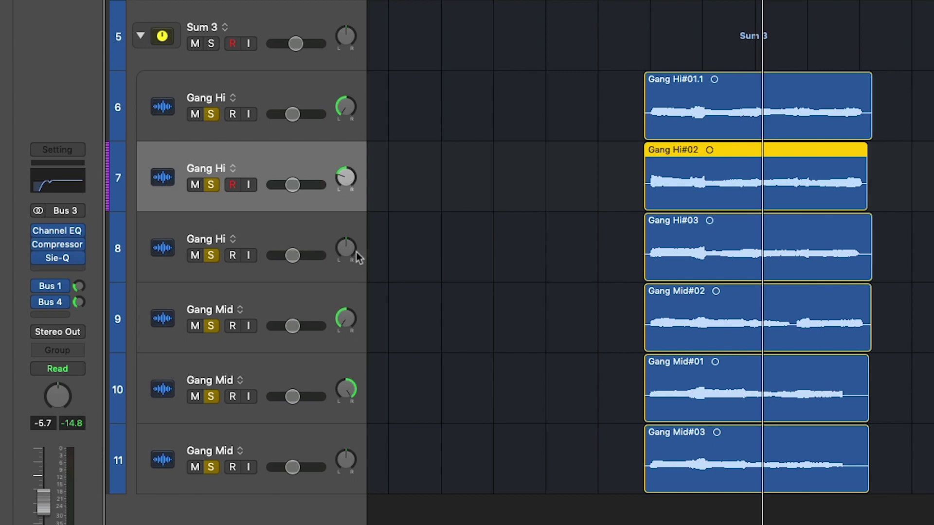
pyautogui.moveTo(353, 253); pyautogui.dragTo(350, 265)
pyautogui.moveTo(346, 179)
pyautogui.moveTo(347, 185); pyautogui.dragTo(347, 191)
pyautogui.click(314, 236)
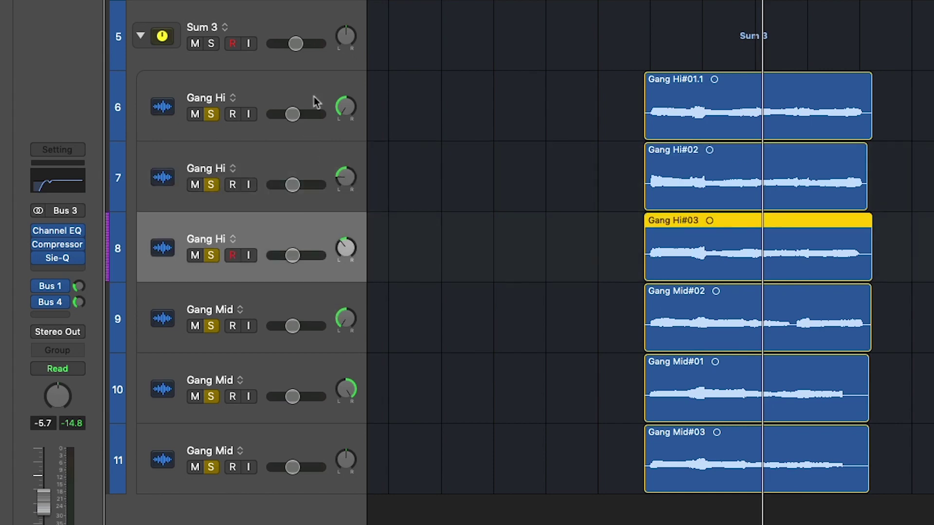
pyautogui.rightClick(317, 98)
pyautogui.press('Escape')
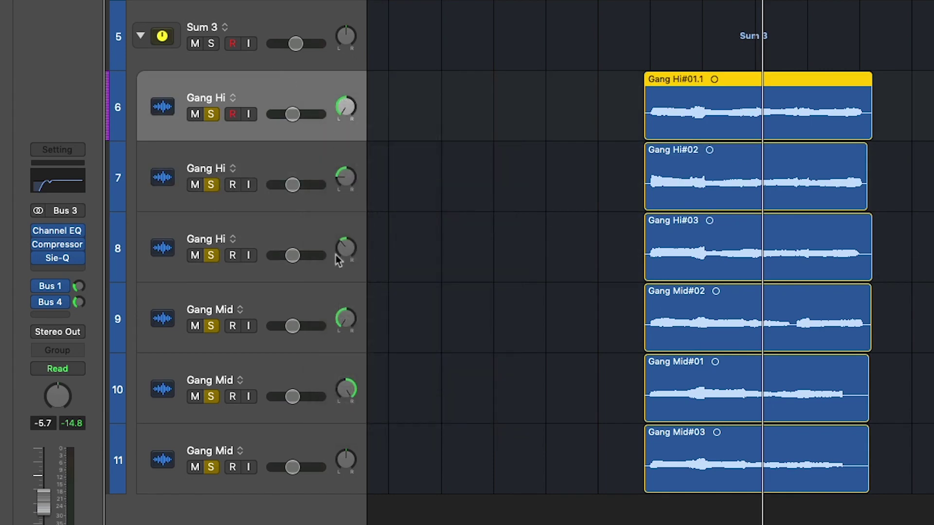
# Step: Pan the three Gang Mid tracks right by decreasing amounts: the first hard right, the second partly, the third slightly
pyautogui.keyDown('alt'); pyautogui.click(345, 318); pyautogui.keyUp('alt')
pyautogui.keyDown('alt'); pyautogui.click(346, 389); pyautogui.keyUp('alt')
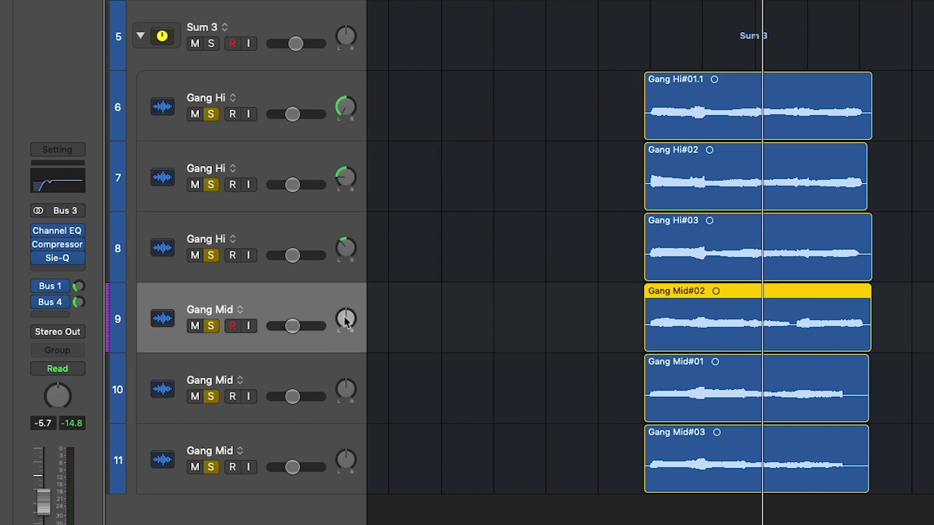
pyautogui.moveTo(345, 317); pyautogui.dragTo(344, 223)
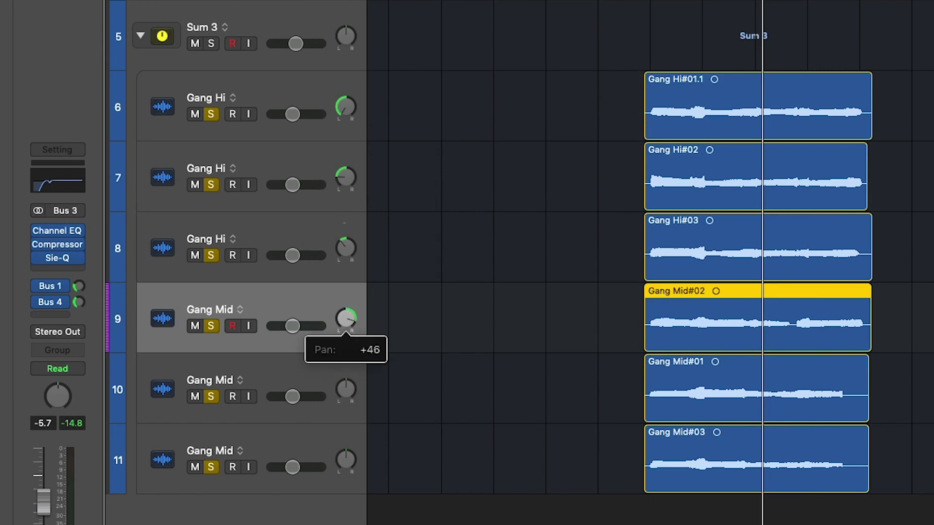
pyautogui.moveTo(346, 389); pyautogui.dragTo(346, 365)
pyautogui.moveTo(346, 460); pyautogui.dragTo(346, 445)
pyautogui.moveTo(346, 390)
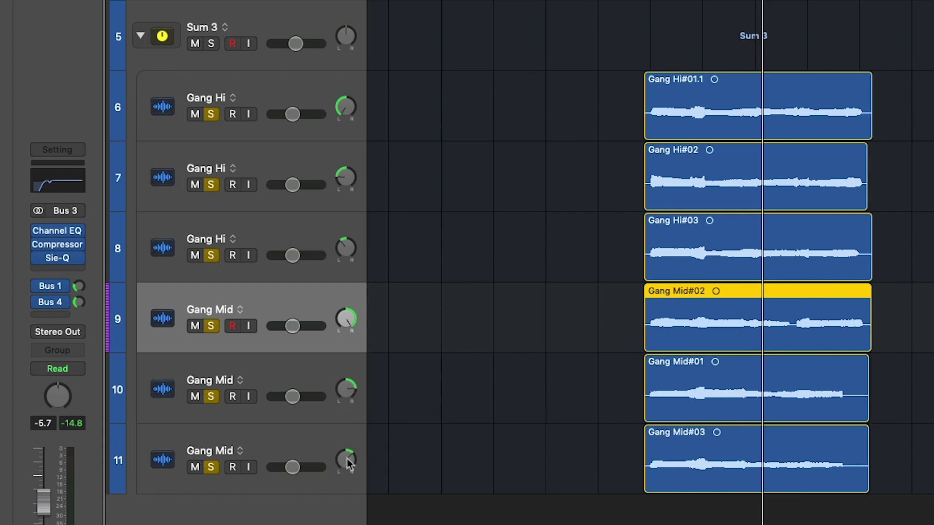
# Step: Play the soloed gang vocals with the Hi layers on the left and the Mid layers on the right, and stop playback
pyautogui.click(311, 97)
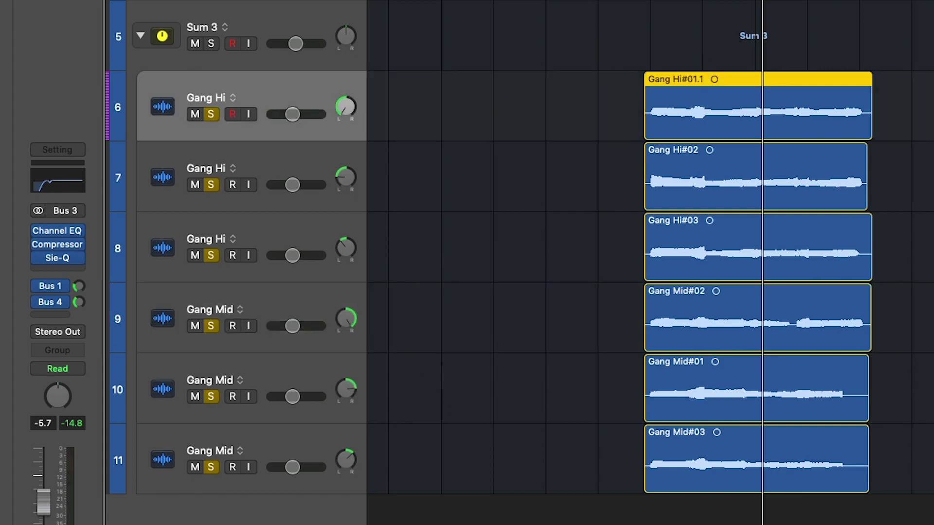
pyautogui.press('space')
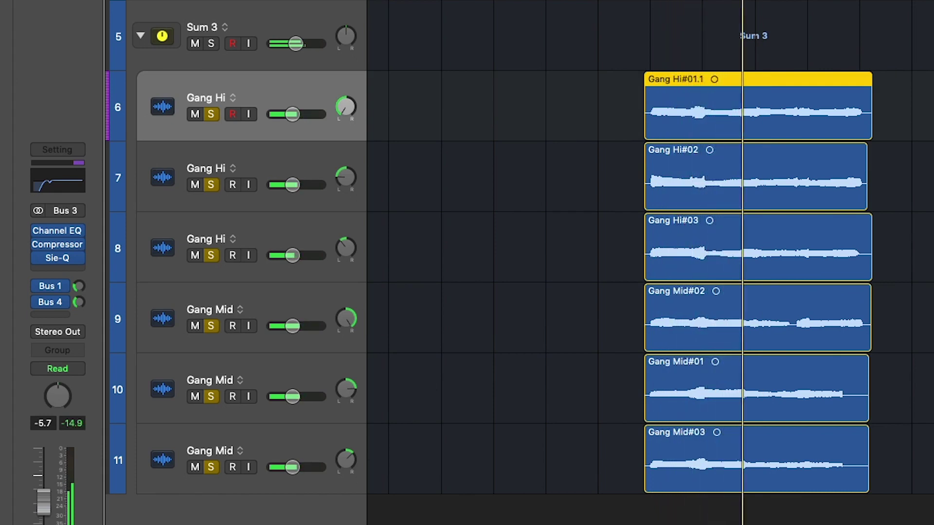
pyautogui.press('space')
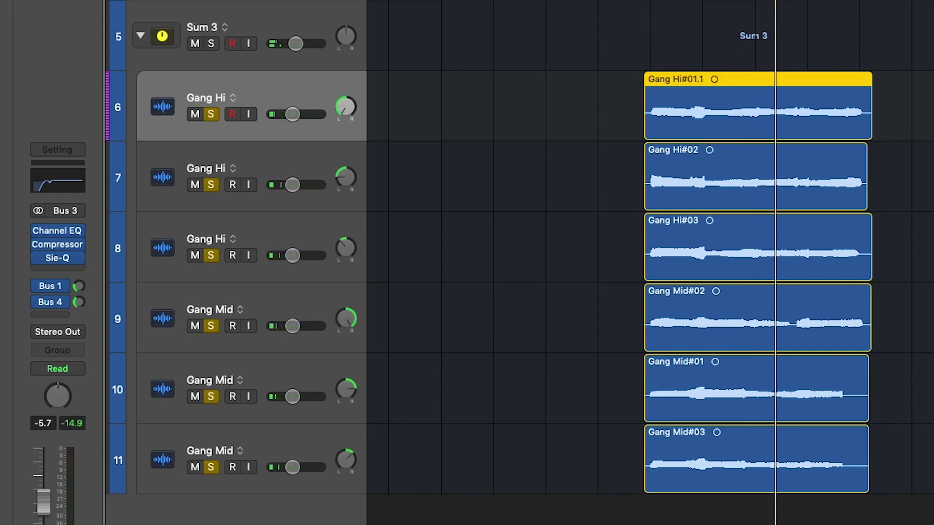
# Step: Turn off the solo on all gang tracks and play them together with the lead vocal and piano from about bar 15
pyautogui.hotkey('ctrl', 's')
pyautogui.press('space')
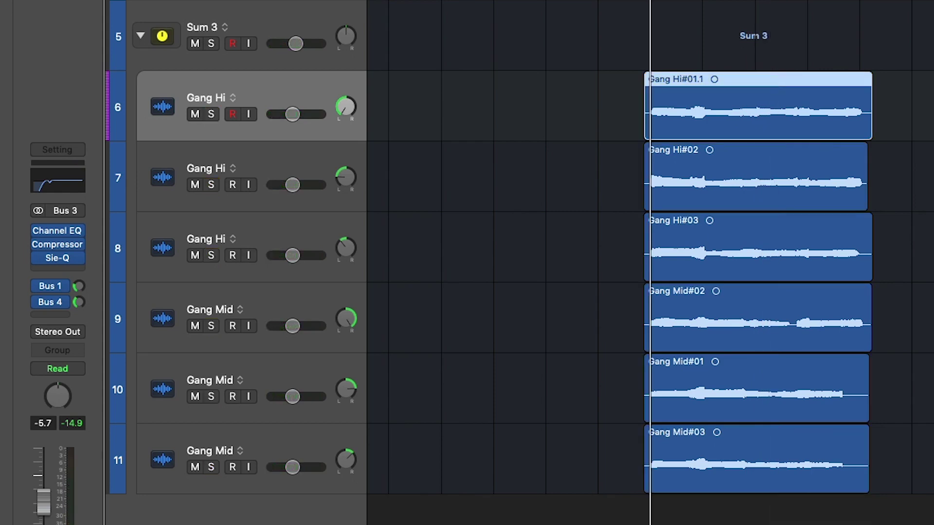
pyautogui.press('space')
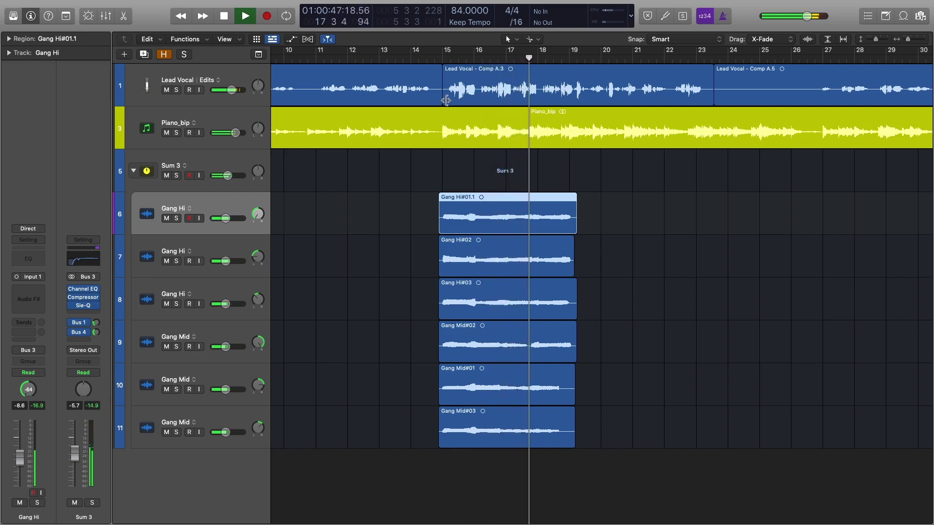
pyautogui.click(487, 167)
pyautogui.press('space')
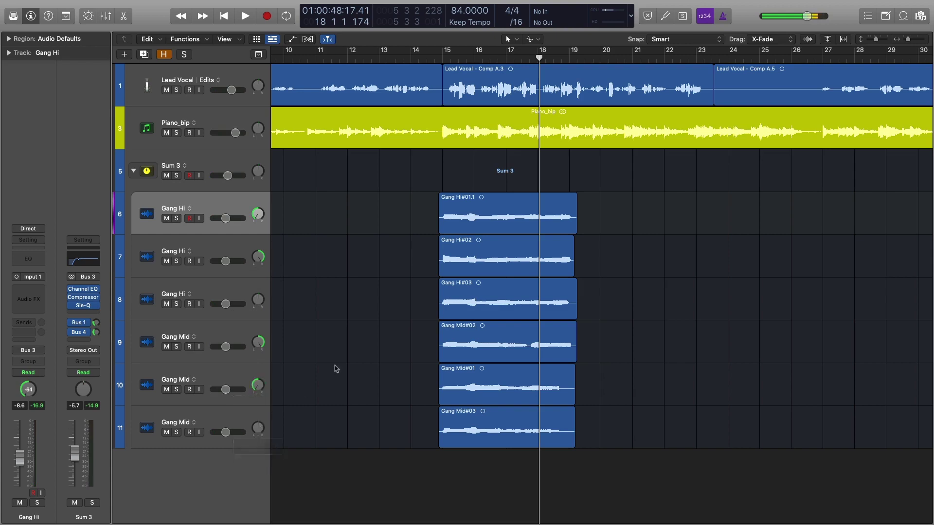
# Step: Play the full mix from bar 15 to hear the Gang Hi and Gang Mid layers with mirrored panning, and stop playback
pyautogui.click(442, 61)
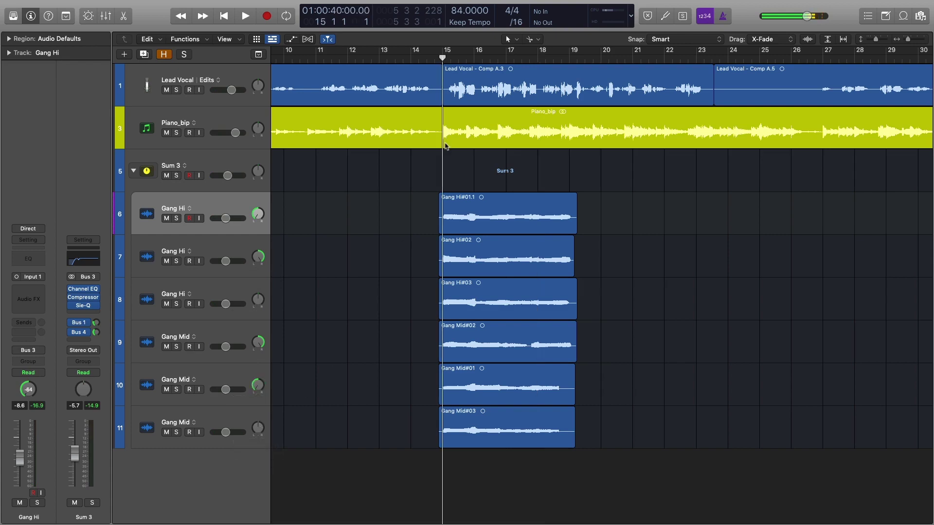
pyautogui.press('space')
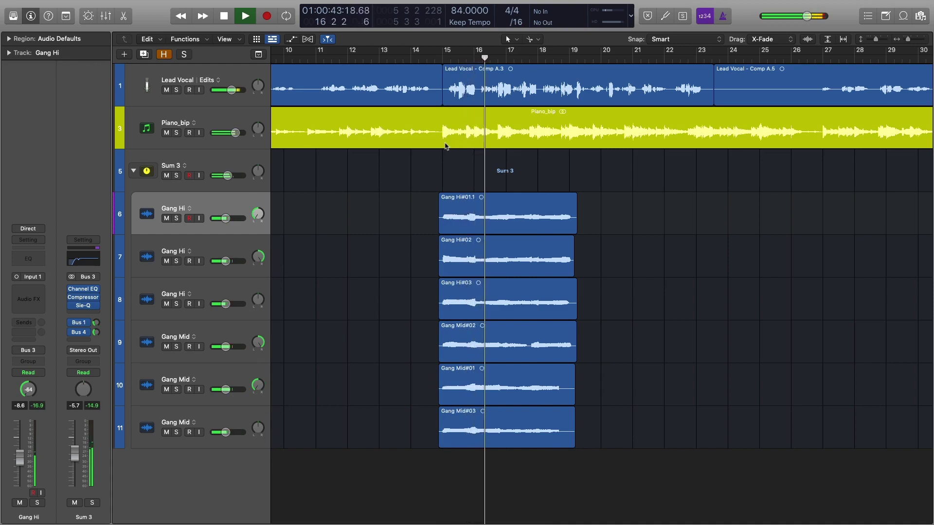
pyautogui.press('space')
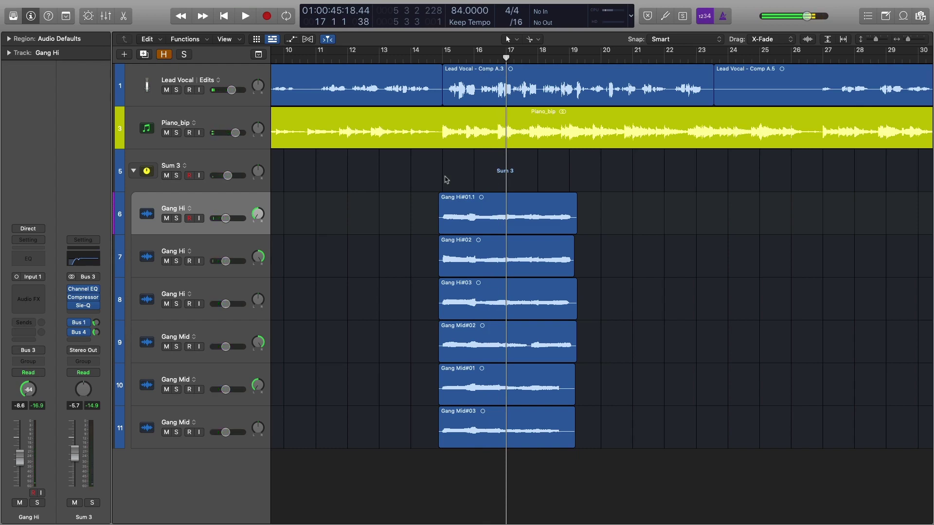
# Step: Compare the Sum 3 stack channel with its first Gang Hi track, and select all six tracks inside the stack
pyautogui.click(239, 209)
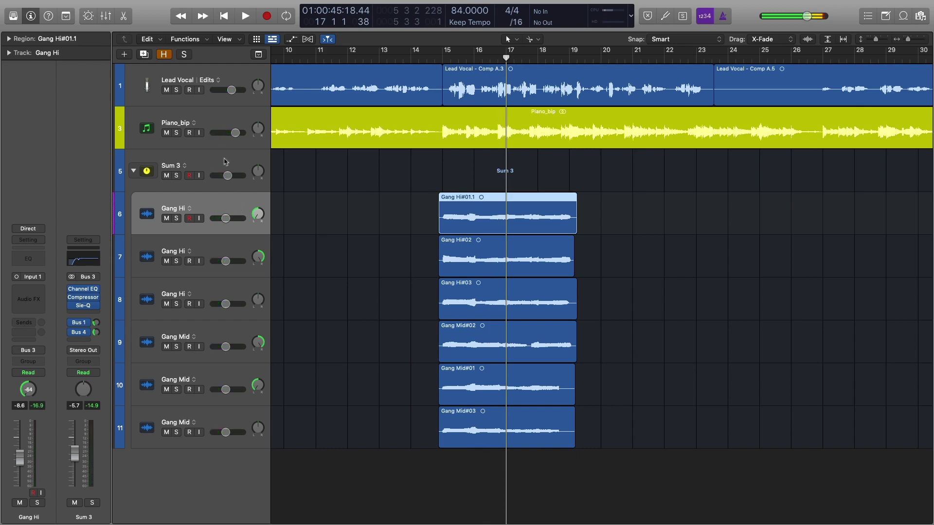
pyautogui.click(217, 165)
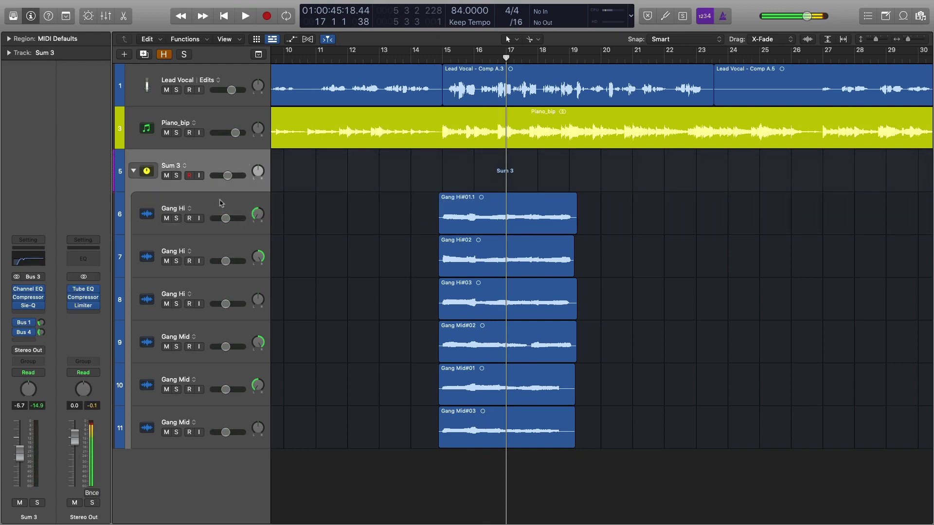
pyautogui.click(220, 206)
pyautogui.click(210, 162)
pyautogui.click(213, 211)
pyautogui.keyDown('shift'); pyautogui.click(217, 417); pyautogui.keyUp('shift')
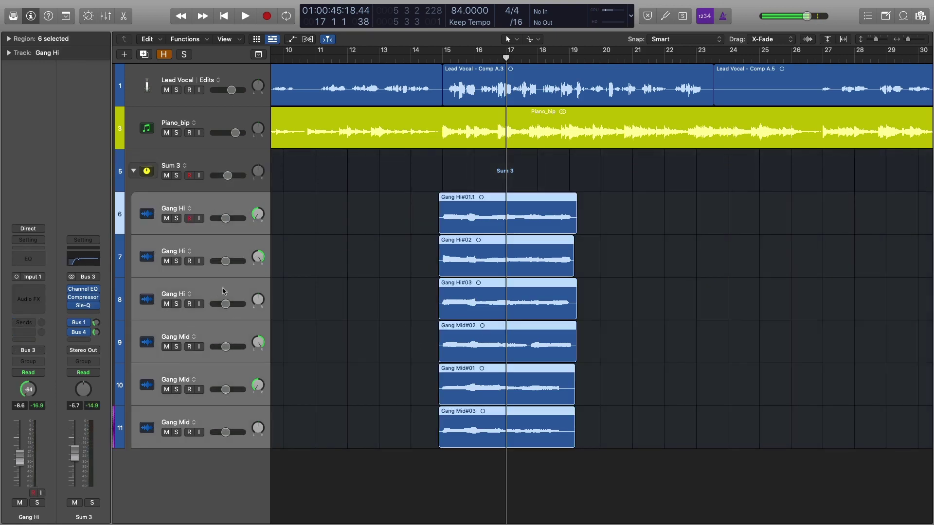
# Step: Step through the six tracks from the first Gang Hi to the last Gang Mid, examining each channel strip for effects
pyautogui.click(225, 211)
pyautogui.press('Down')
pyautogui.press('Down')
pyautogui.press('Down')
pyautogui.press('Down')
pyautogui.press('Down')
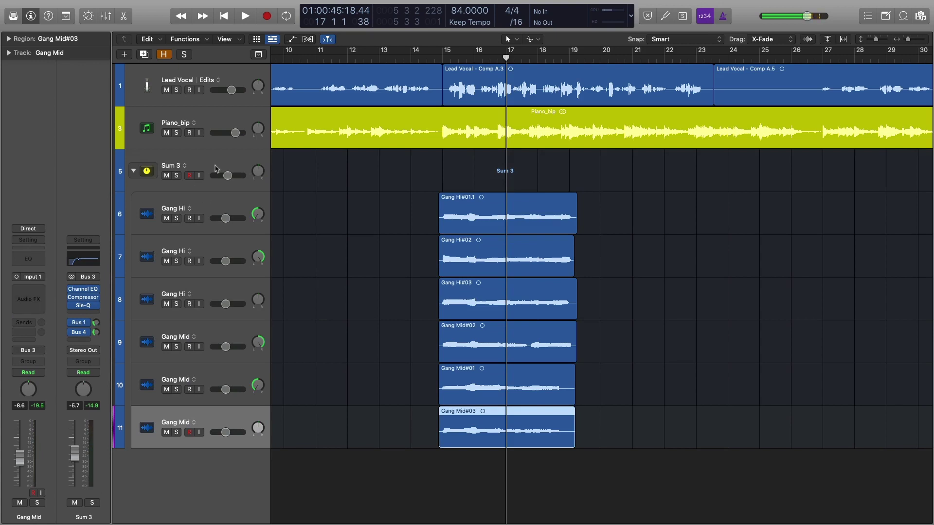
# Step: Inspect the Channel EQ and Sie-Q settings on the Sum 3 stack and close both plug-in windows
pyautogui.click(138, 164)
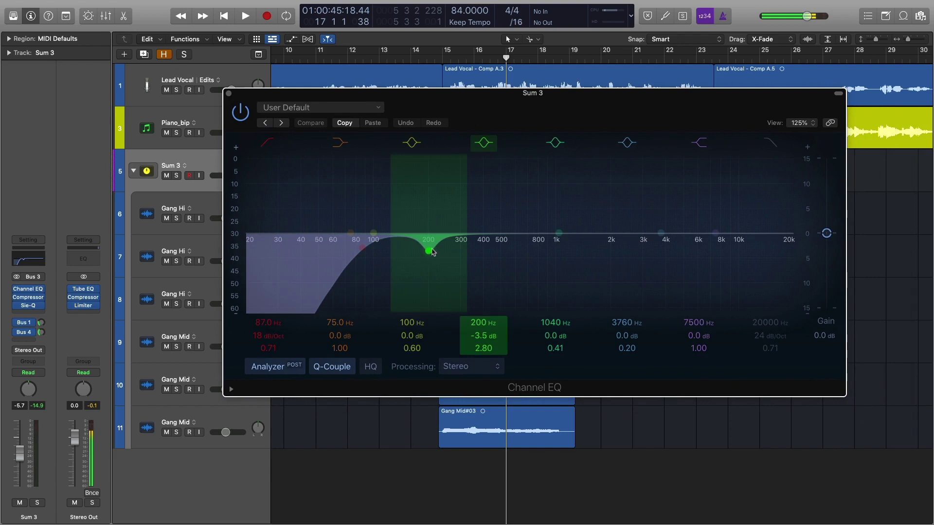
pyautogui.click(229, 94)
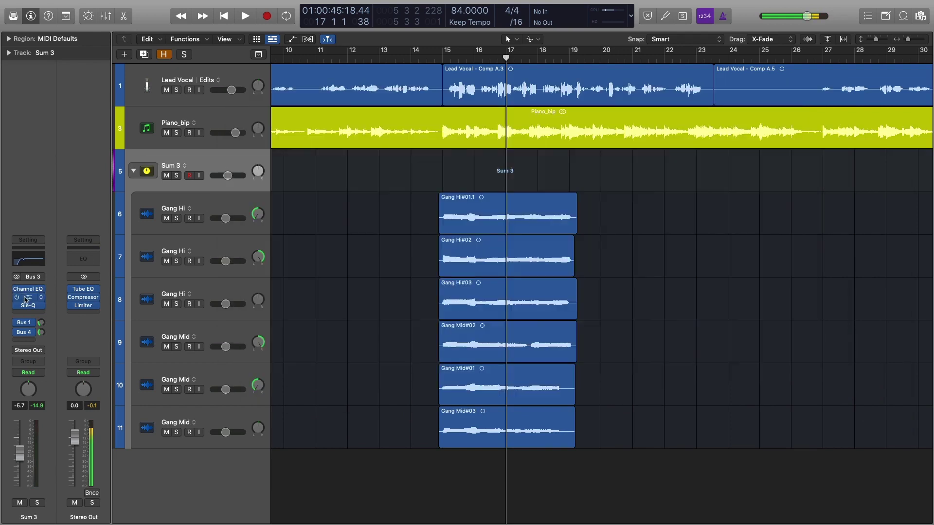
pyautogui.click(30, 308)
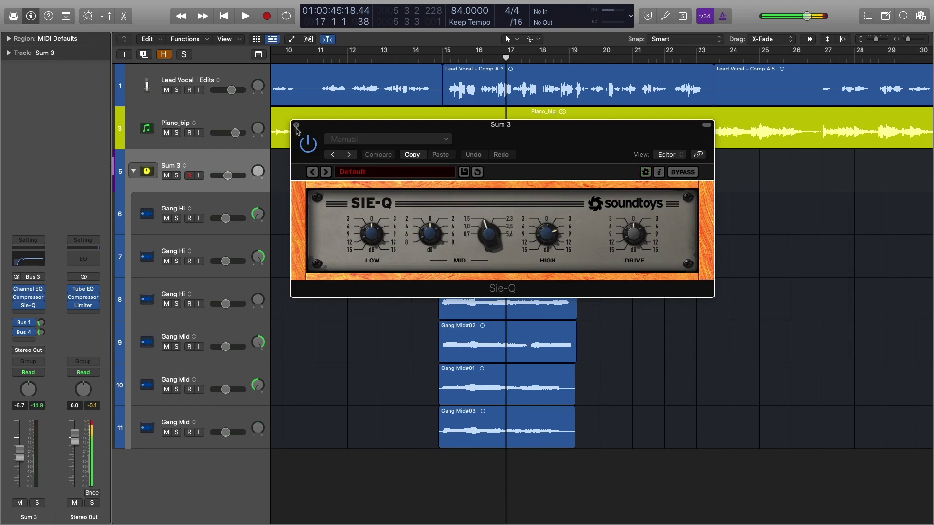
pyautogui.click(296, 126)
# Step: Inspect the QL Spaces reverbs on Aux 4 and Aux 1, fed by Sum 3's Bus 4 and Bus 1 sends, and close them
pyautogui.click(42, 324)
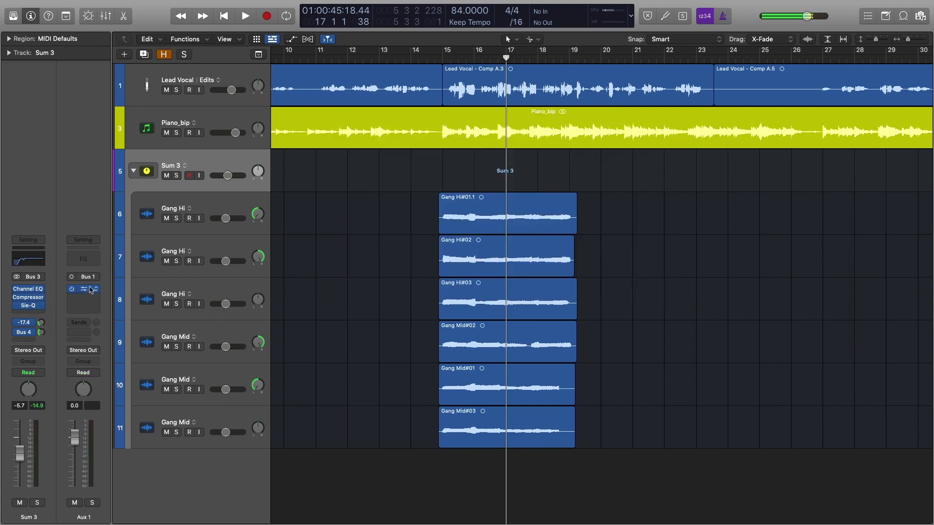
pyautogui.click(41, 334)
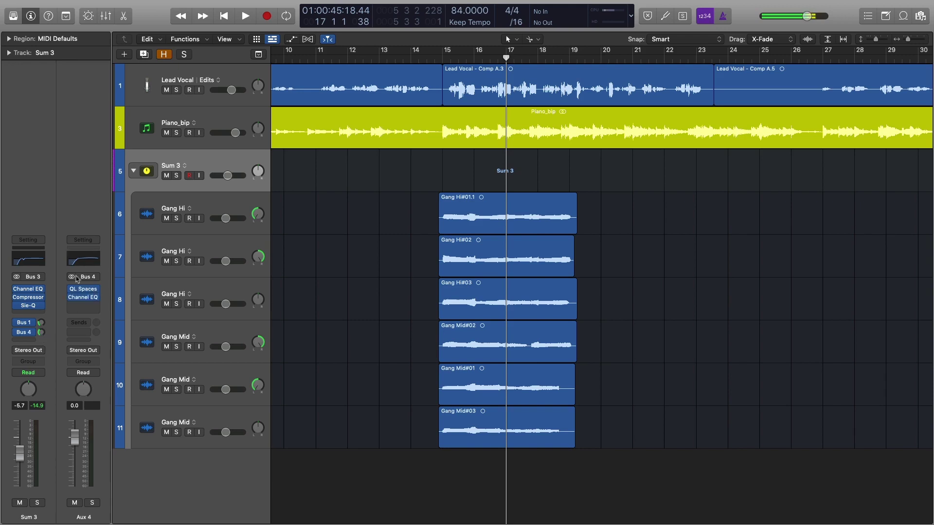
pyautogui.click(84, 292)
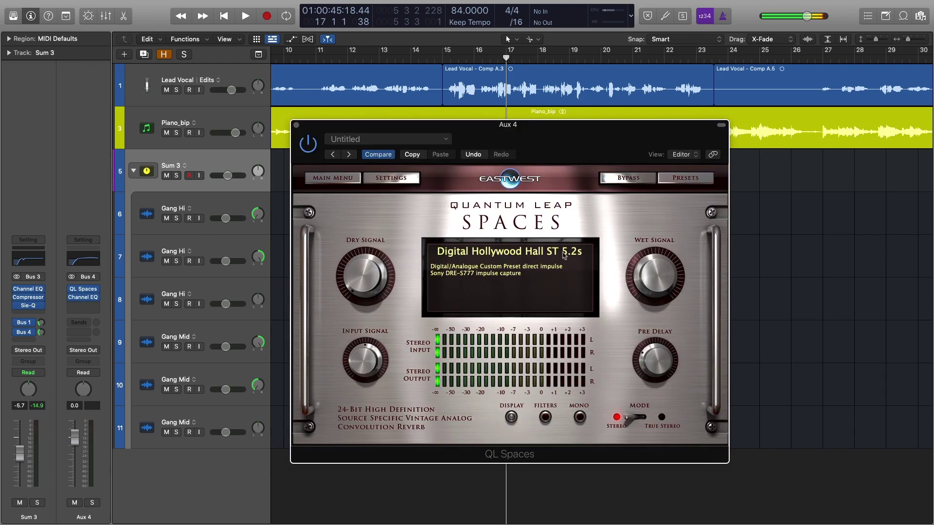
pyautogui.click(297, 126)
pyautogui.click(42, 323)
pyautogui.click(83, 289)
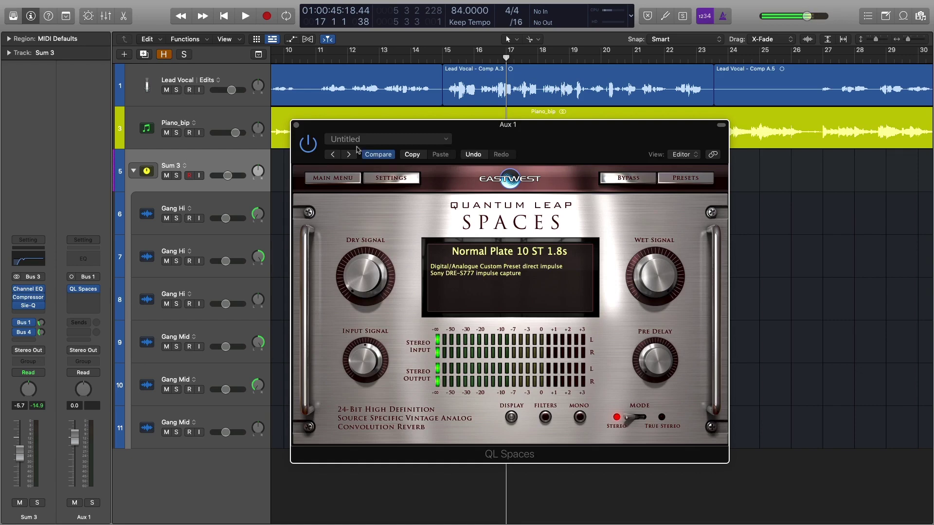
pyautogui.click(296, 126)
# Step: Solo Sum 3, bypass its Bus 1 and Bus 4 sends and all three inserts, and play it dry from bar 15
pyautogui.click(316, 81)
pyautogui.click(461, 85)
pyautogui.click(499, 185)
pyautogui.press(',')
pyautogui.press(',')
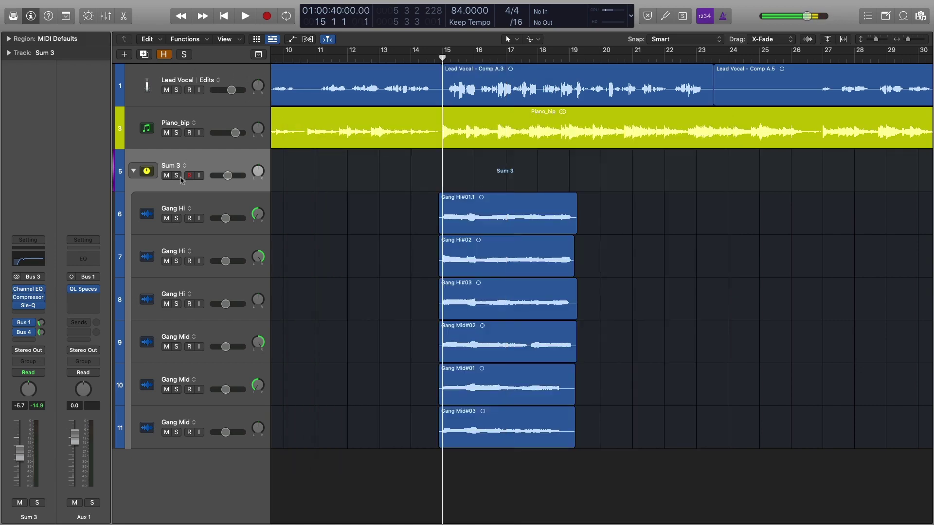
pyautogui.click(179, 177)
pyautogui.moveTo(19, 322); pyautogui.dragTo(17, 332)
pyautogui.moveTo(17, 288); pyautogui.dragTo(17, 306)
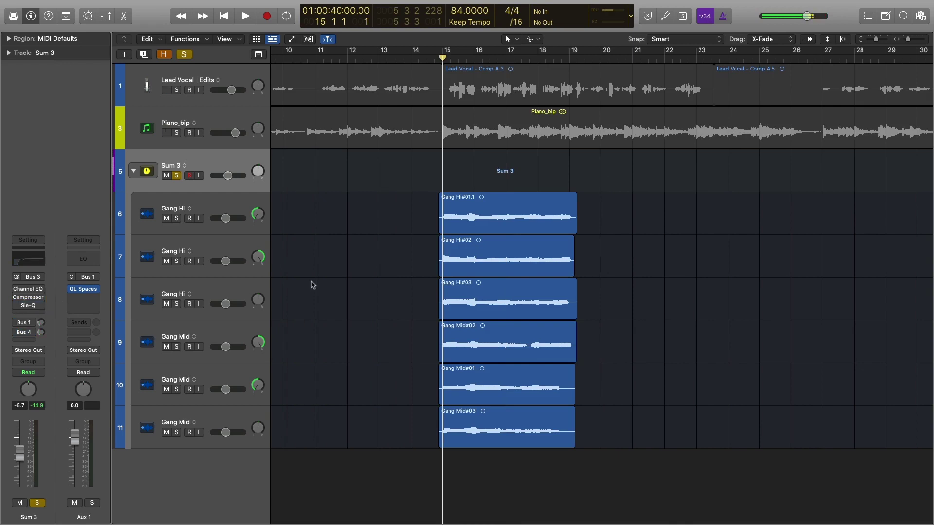
pyautogui.press('space')
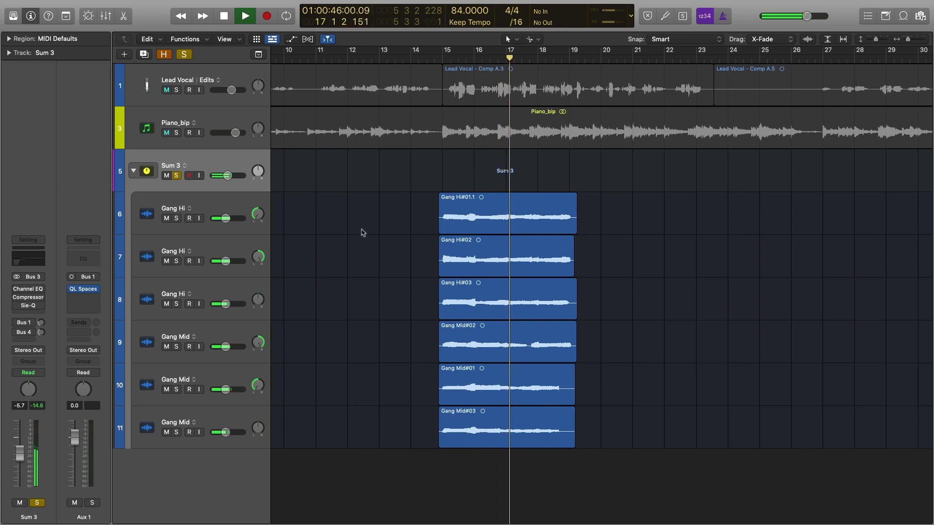
pyautogui.press('space')
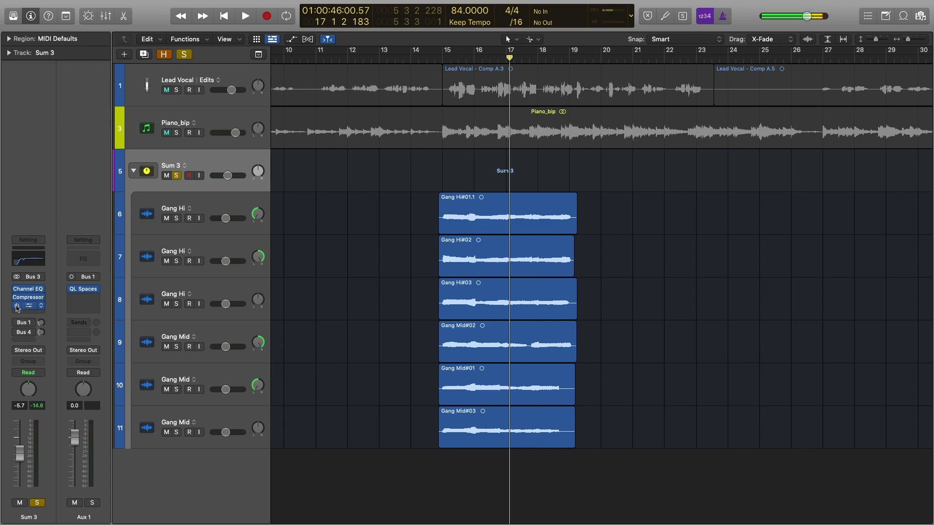
# Step: Play Sum 3 from bar 15 with its three inserts re-enabled, and continue with the Bus 1 and Bus 4 sends turned back on
pyautogui.doubleClick(434, 60)
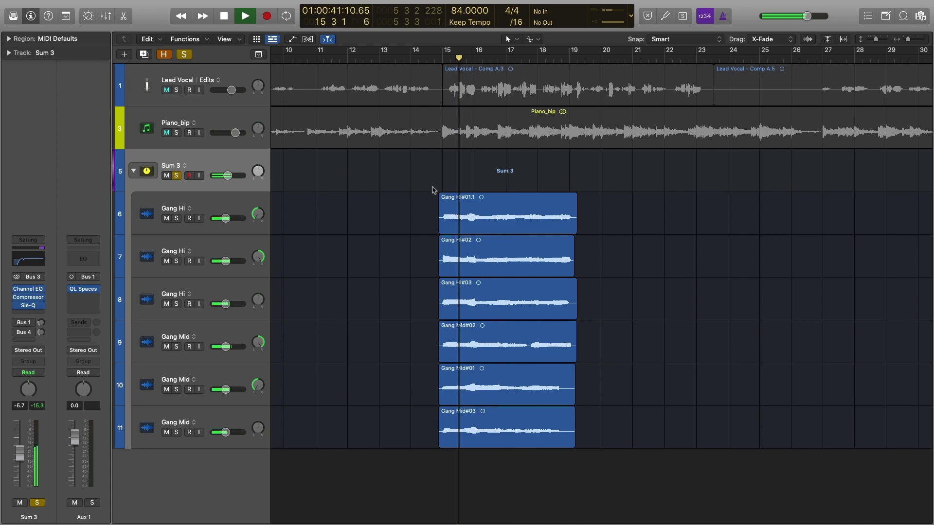
pyautogui.press('space')
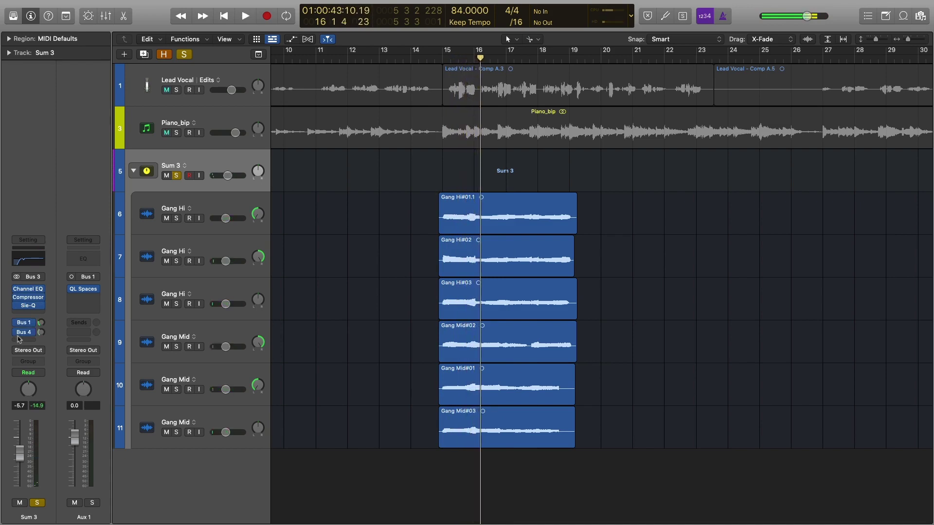
pyautogui.hotkey('shift', 'space')
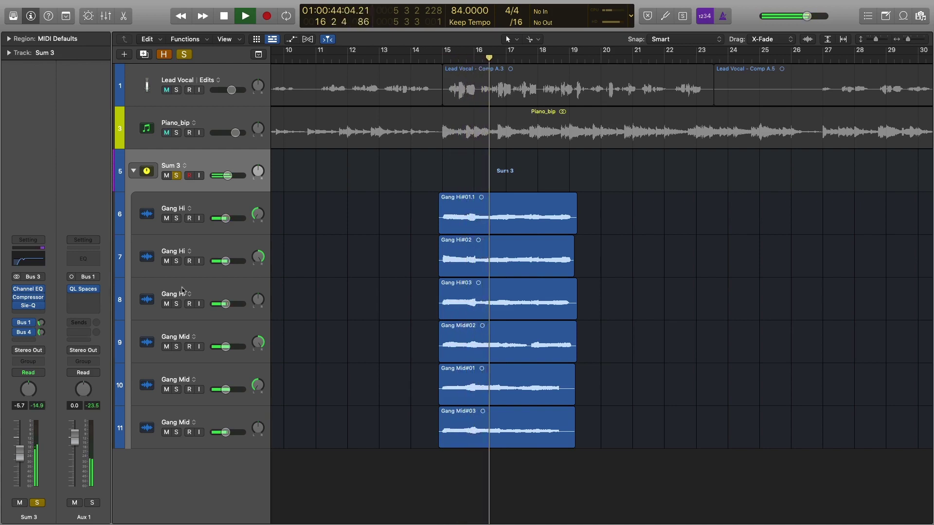
pyautogui.press('space')
# Step: Open the Channel EQ on Aux 4, the reverb channel fed by Sum 3's Bus 4 send
pyautogui.click(42, 334)
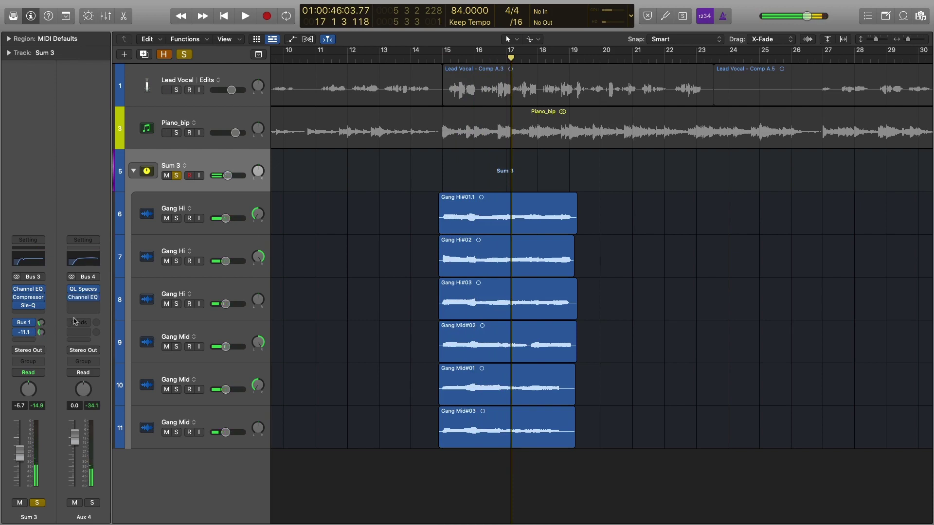
pyautogui.click(88, 298)
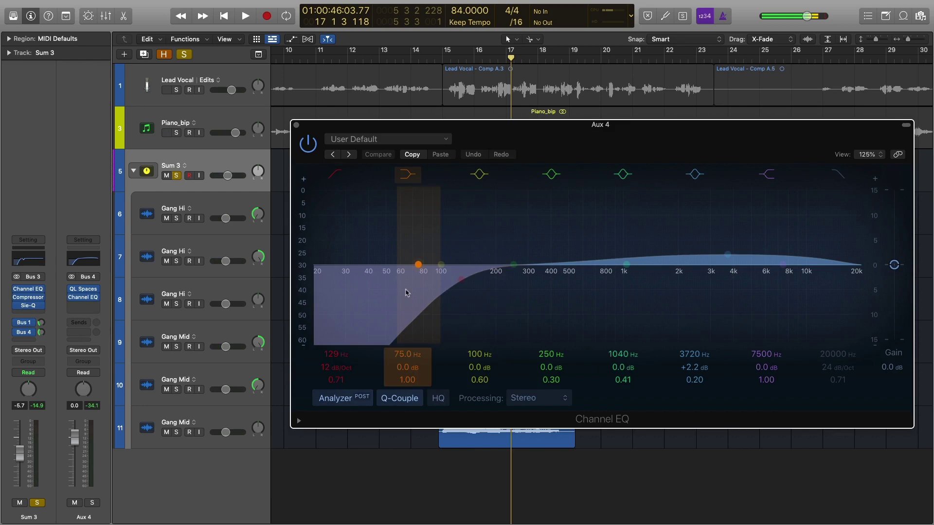
# Step: Close Aux 4's Channel EQ and take Sum 3 out of solo
pyautogui.click(296, 125)
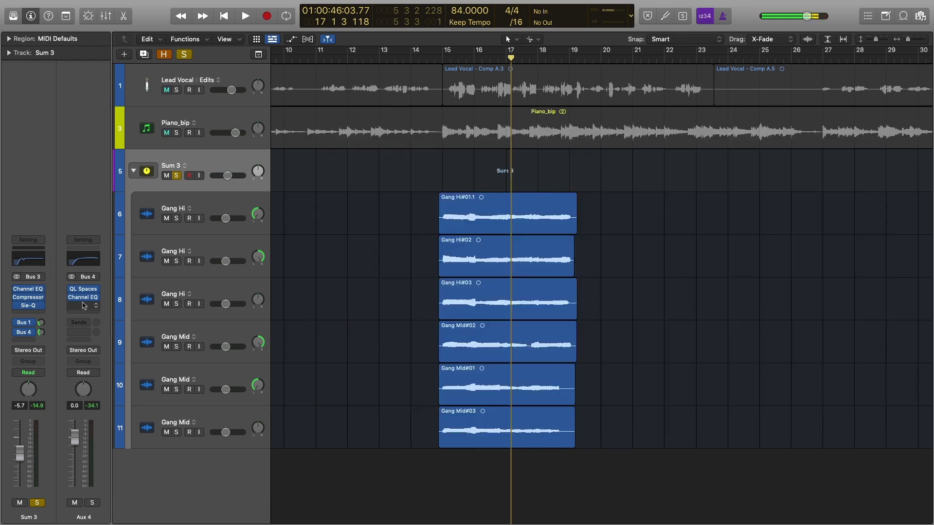
pyautogui.moveTo(86, 292)
pyautogui.press('s')
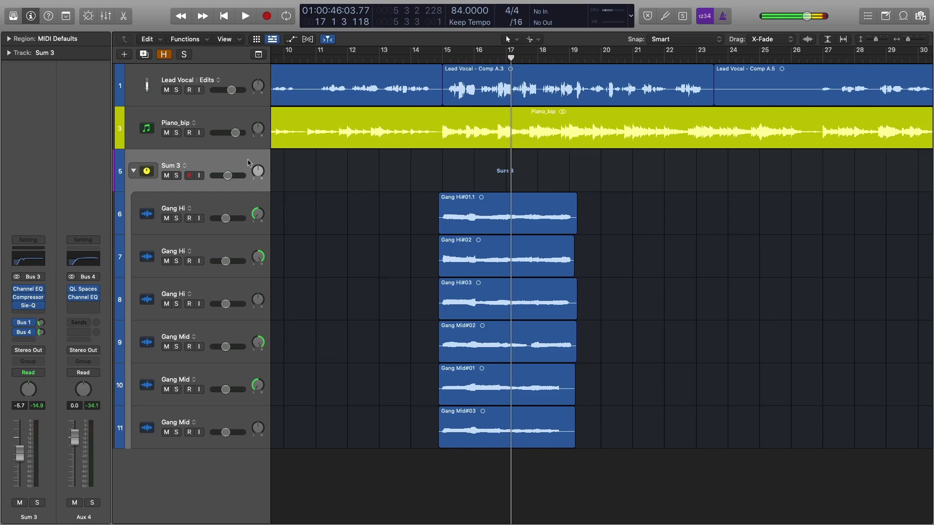
# Step: Highlight the three Gang Hi regions on tracks 6 to 8 and deselect them
pyautogui.moveTo(409, 192); pyautogui.dragTo(417, 248)
pyautogui.click(408, 243)
pyautogui.moveTo(416, 209); pyautogui.dragTo(533, 294)
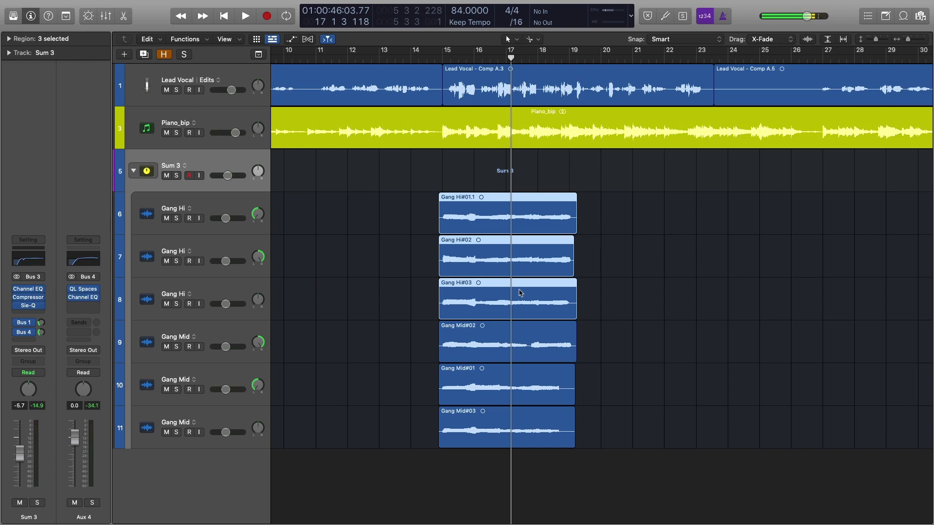
pyautogui.click(622, 300)
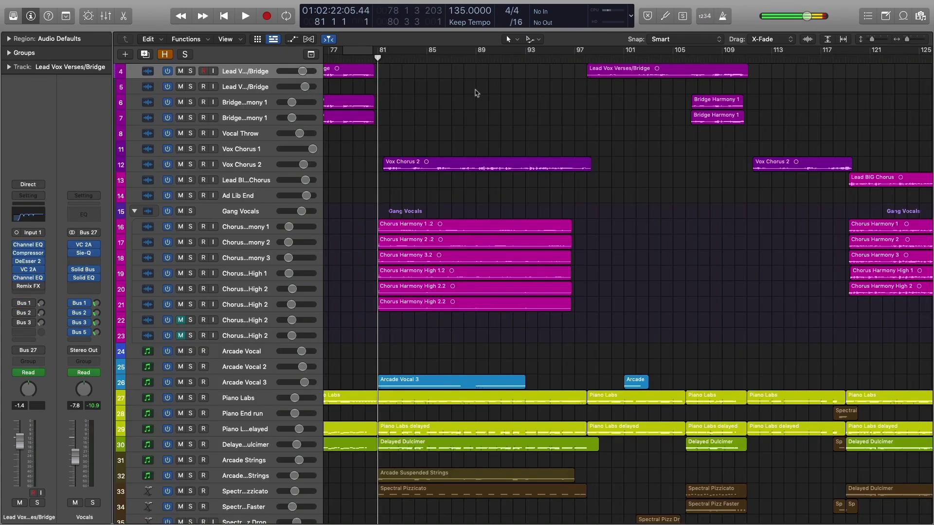
# Step: Look over the second project's vocal arrangement up to the final chorus and place the playhead just before bar 81
pyautogui.hscroll(1, 425, 227)
pyautogui.hscroll(10, 572, 224)
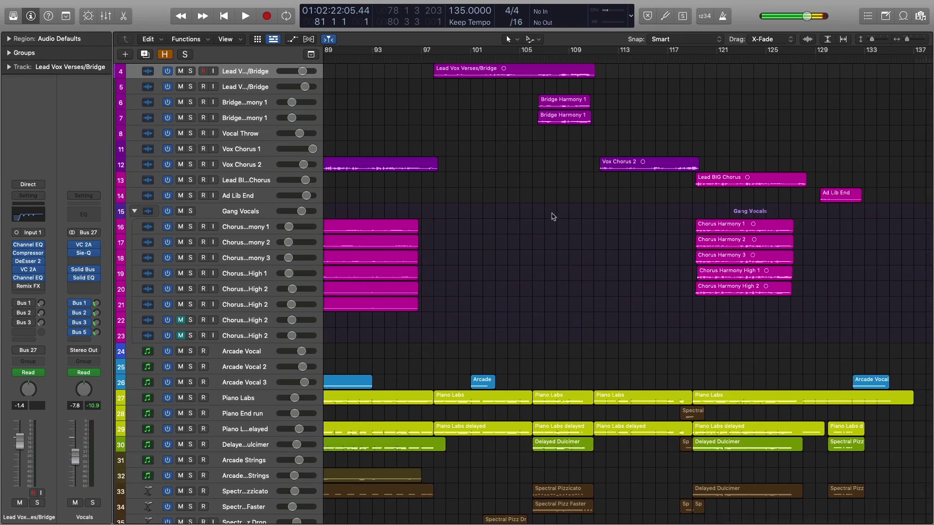
pyautogui.hscroll(-13, 553, 216)
pyautogui.moveTo(432, 66)
pyautogui.mouseDown()
pyautogui.moveTo(617, 59)
pyautogui.moveTo(428, 63)
pyautogui.mouseUp()
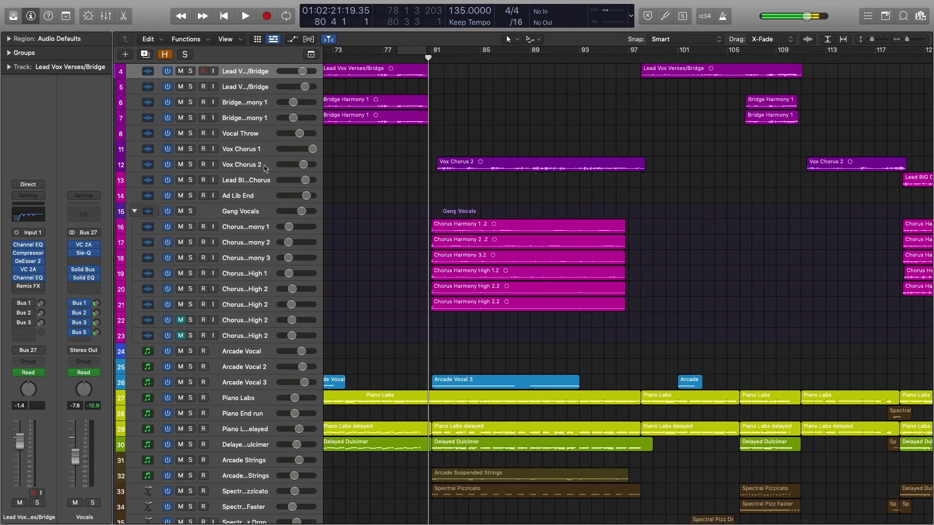
# Step: Inspect the Gang Vocals stack and its six Chorus Harmony regions at bar 81, enlarging the tracks and clearing the selection
pyautogui.click(265, 168)
pyautogui.click(248, 224)
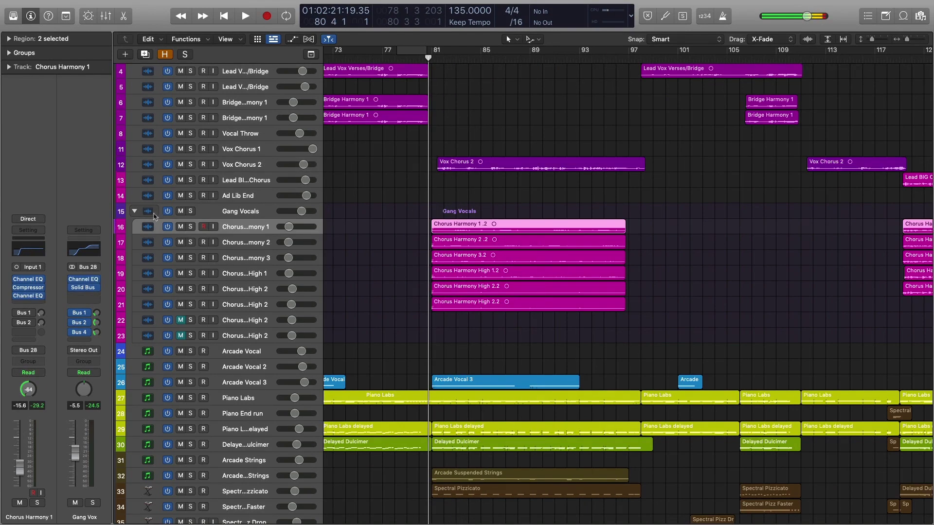
pyautogui.click(135, 214)
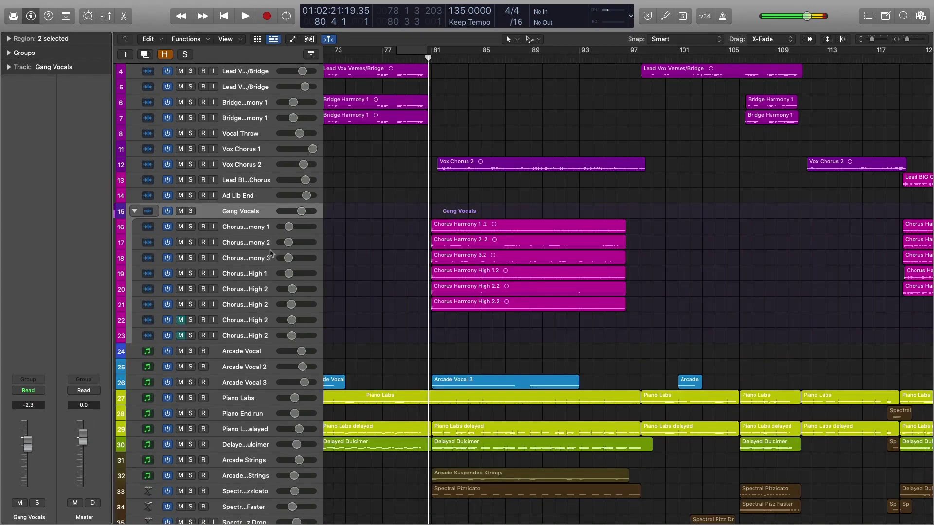
pyautogui.moveTo(426, 218); pyautogui.dragTo(439, 280)
pyautogui.press('super+Down')
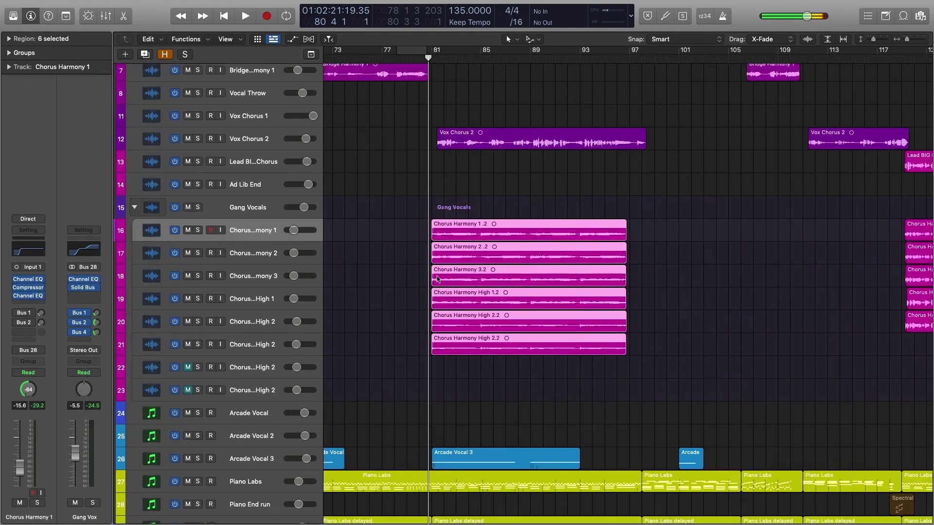
pyautogui.press('z')
pyautogui.click(450, 270)
pyautogui.click(451, 287)
pyautogui.click(456, 339)
pyautogui.click(452, 318)
pyautogui.click(400, 319)
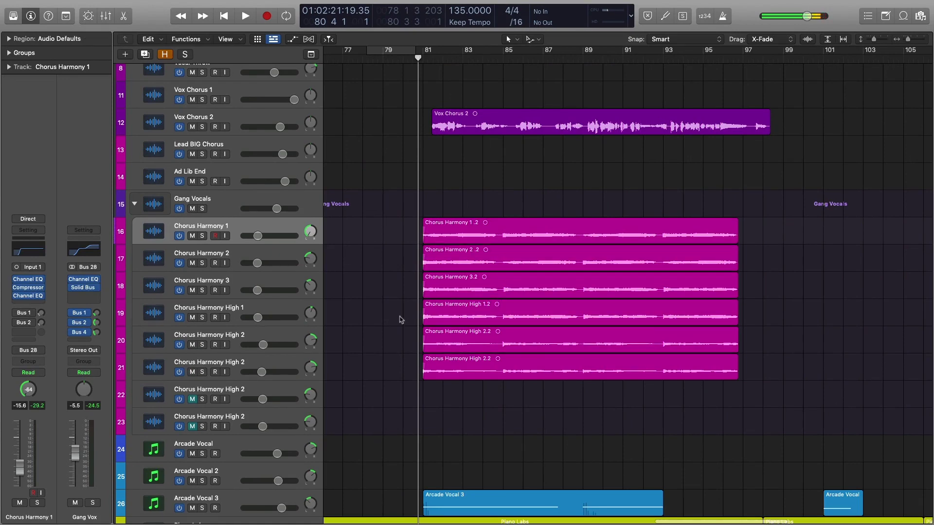
# Step: Highlight the five Chorus Harmony regions in the Gang Vocals stack at bar 119 and deselect them
pyautogui.hscroll(10, 401, 319)
pyautogui.moveTo(481, 228); pyautogui.dragTo(566, 339)
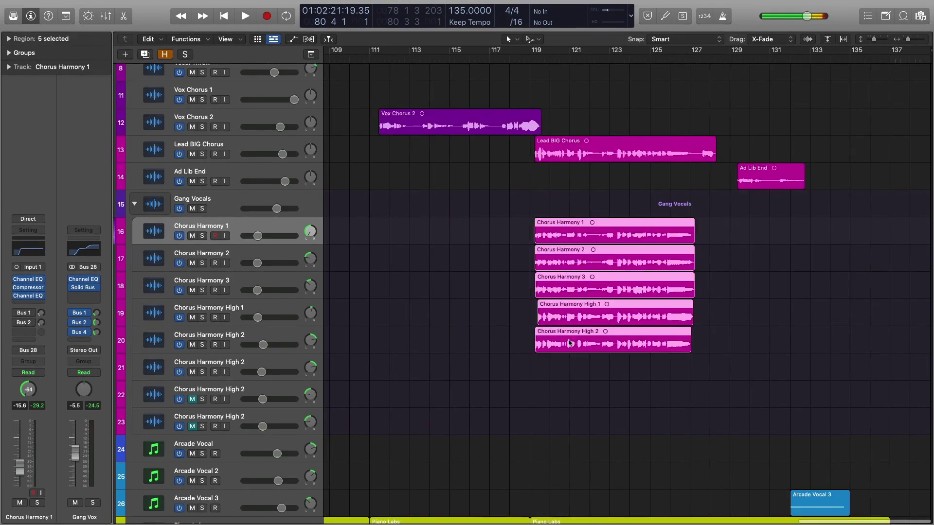
pyautogui.hscroll(-3, 421, 279)
pyautogui.click(433, 279)
# Step: Play the full mix from just before bar 81 through the Vox Chorus 2 section and stop at bar 98
pyautogui.hscroll(-5, 435, 276)
pyautogui.scroll(-5, 437, 276)
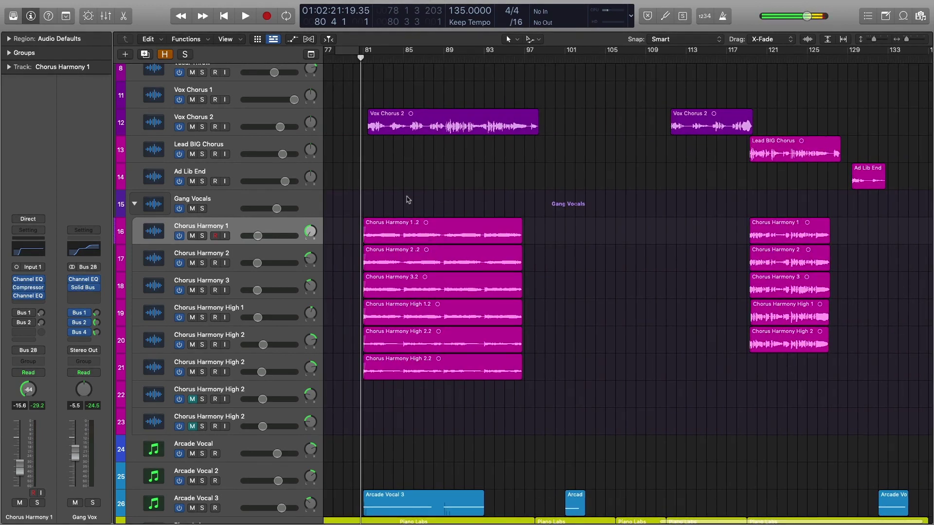
pyautogui.hscroll(-2, 416, 218)
pyautogui.scroll(-5, 414, 196)
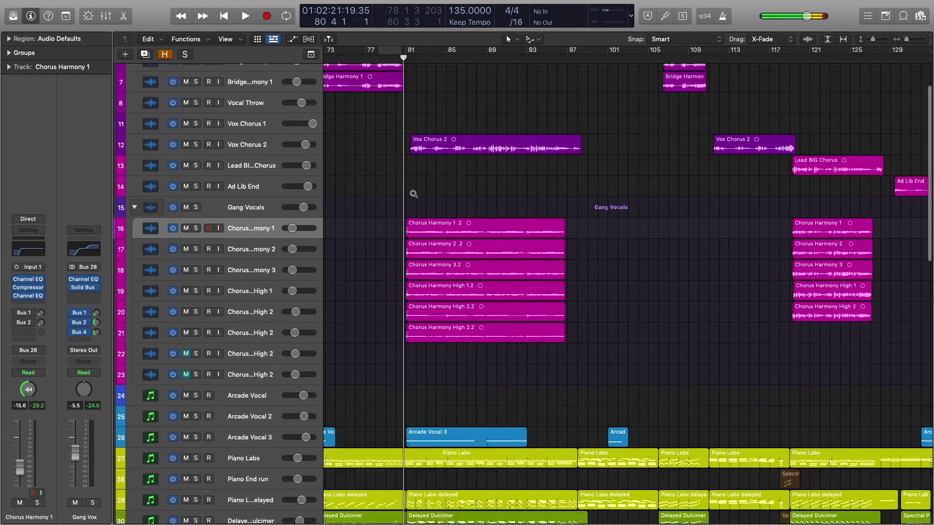
pyautogui.scroll(-5, 416, 194)
pyautogui.press('space')
pyautogui.scroll(6, 437, 187)
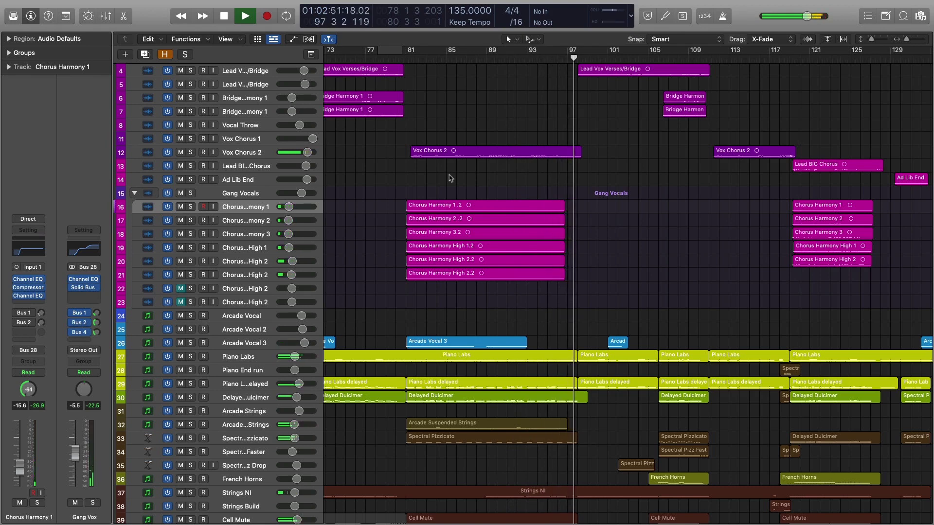
pyautogui.press('space')
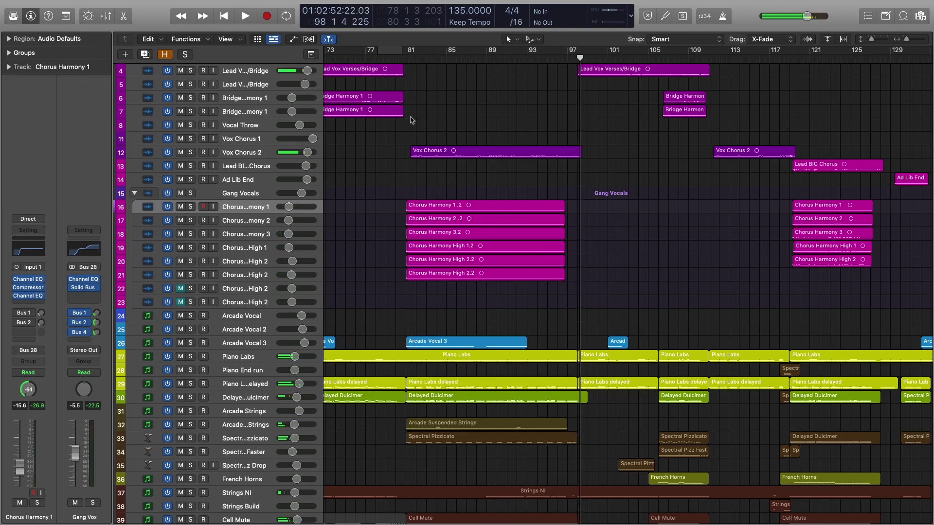
# Step: Solo the Gang Vocals stack and play it from bar 81, stopping in bar 85
pyautogui.click(409, 57)
pyautogui.keyDown('ctrl'); pyautogui.keyDown('alt'); pyautogui.click(445, 165); pyautogui.keyUp('alt'); pyautogui.keyUp('ctrl')
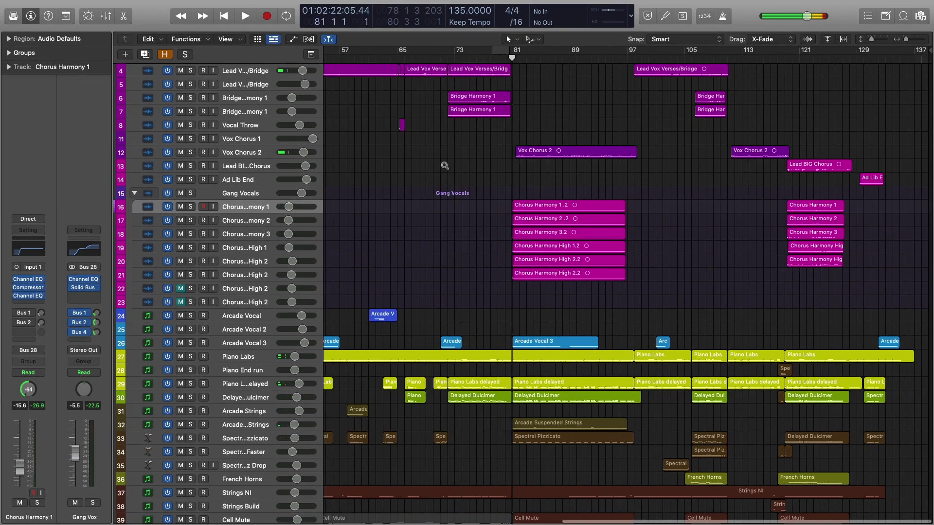
pyautogui.hscroll(8, 444, 165)
pyautogui.scroll(5, 444, 165)
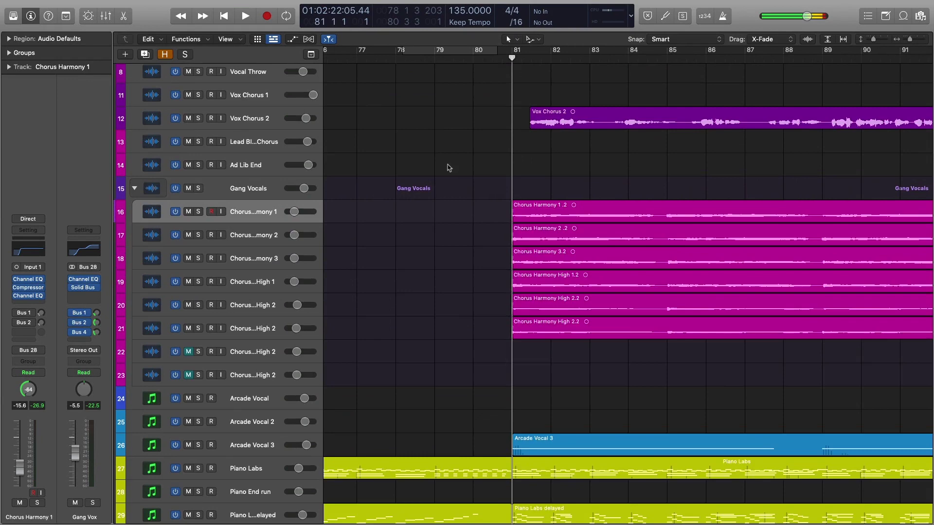
pyautogui.hscroll(3, 448, 167)
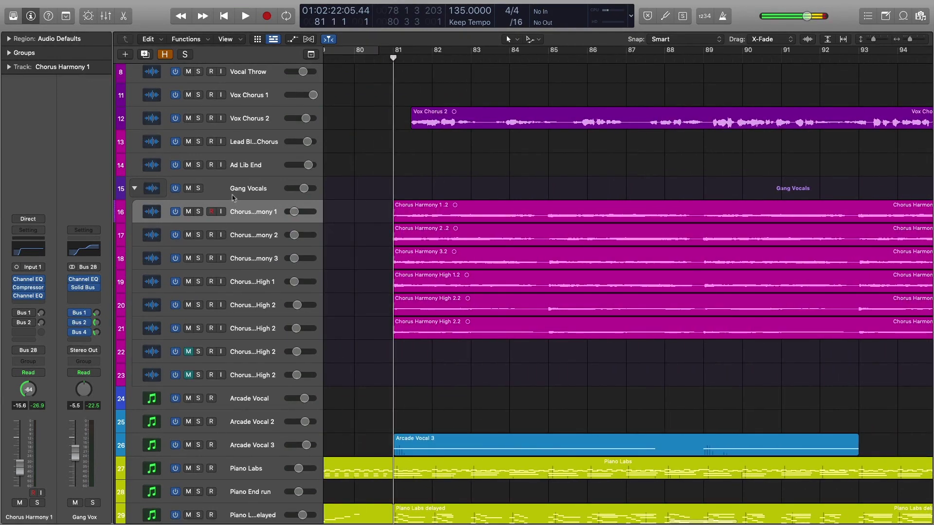
pyautogui.click(198, 189)
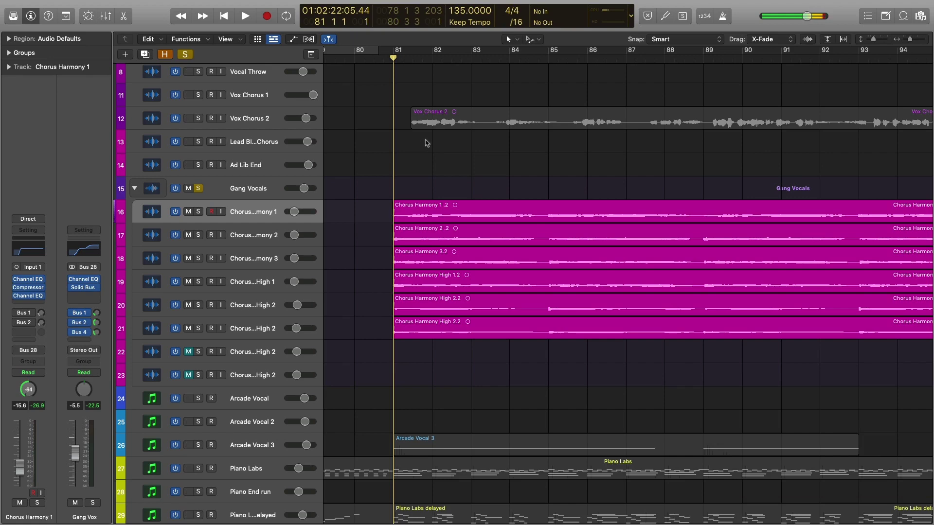
pyautogui.moveTo(358, 194); pyautogui.dragTo(436, 383)
pyautogui.click(427, 362)
pyautogui.keyDown('ctrl'); pyautogui.keyDown('alt'); pyautogui.click(426, 362); pyautogui.keyUp('alt'); pyautogui.keyUp('ctrl')
pyautogui.hscroll(-4, 426, 359)
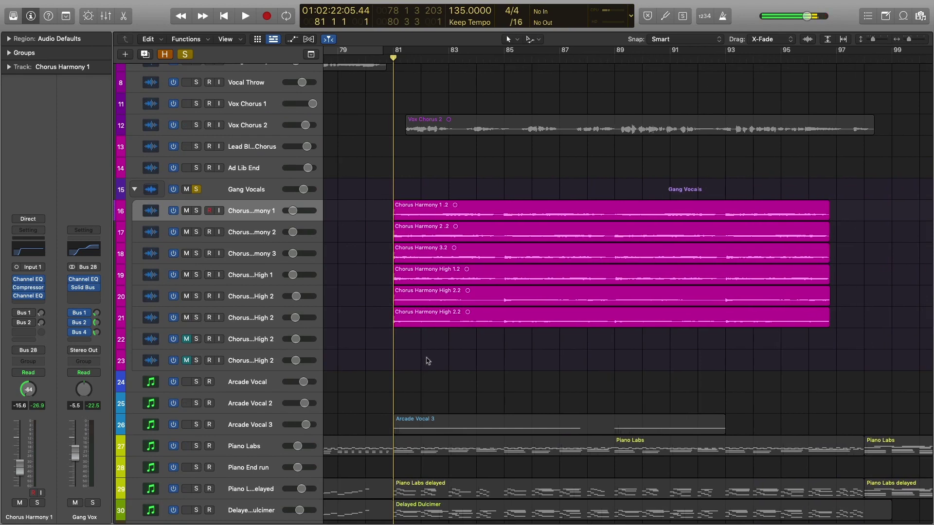
pyautogui.press('space')
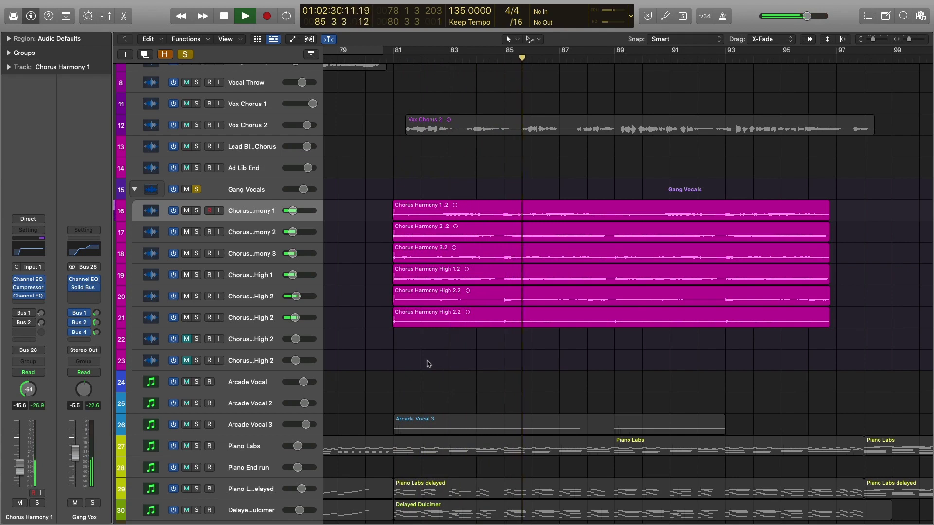
pyautogui.press('space')
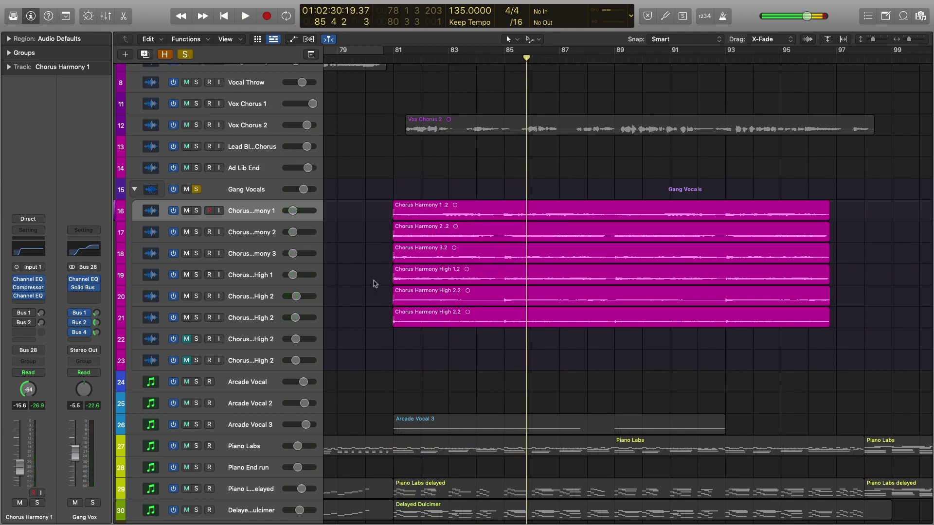
# Step: Highlight the Chorus Harmony 1 to 3 tracks, followed by the three Chorus Harmony High tracks 19 to 21
pyautogui.moveTo(398, 312); pyautogui.dragTo(378, 266)
pyautogui.moveTo(375, 213); pyautogui.dragTo(396, 250)
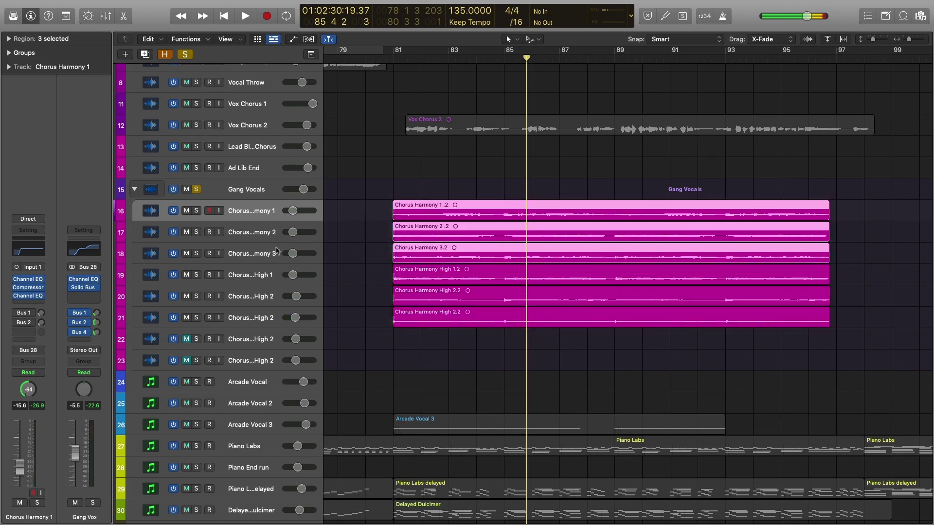
pyautogui.click(367, 249)
pyautogui.click(268, 255)
pyautogui.keyDown('shift'); pyautogui.click(266, 218); pyautogui.keyUp('shift')
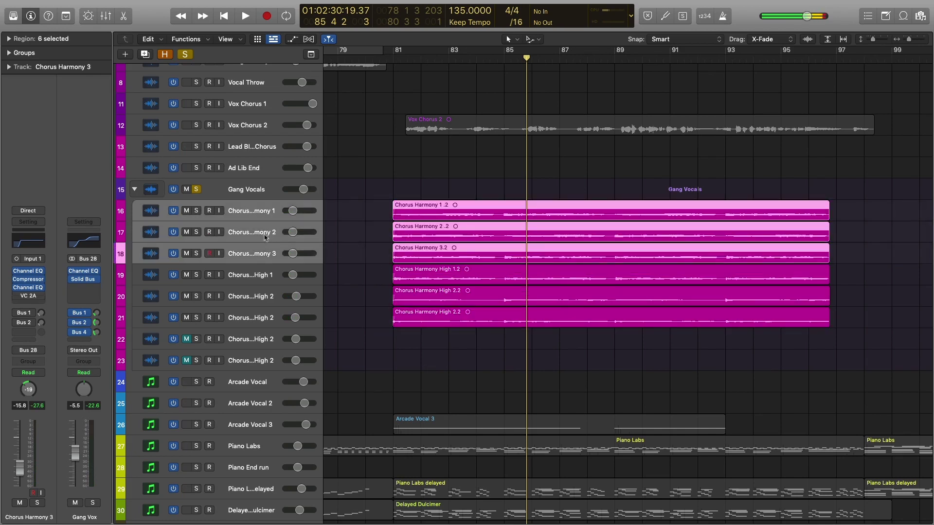
pyautogui.click(266, 277)
pyautogui.keyDown('shift'); pyautogui.click(270, 321); pyautogui.keyUp('shift')
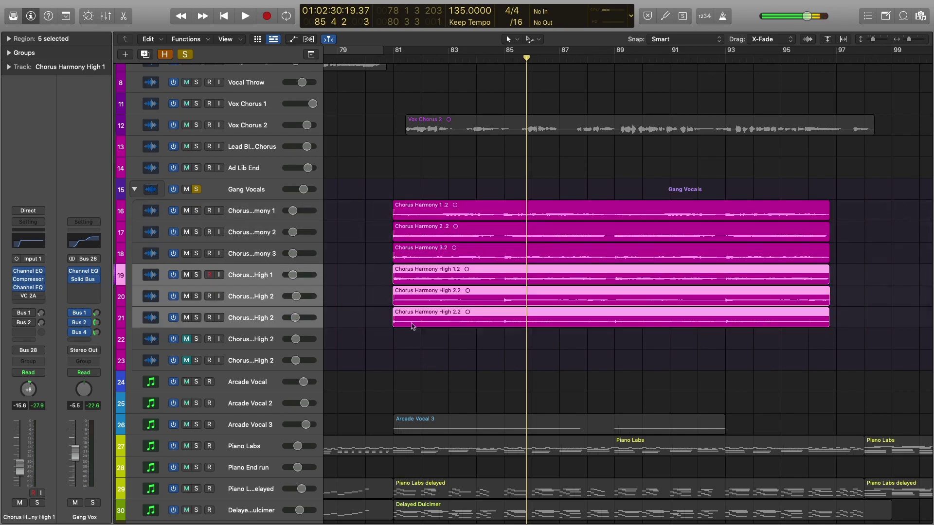
pyautogui.click(355, 318)
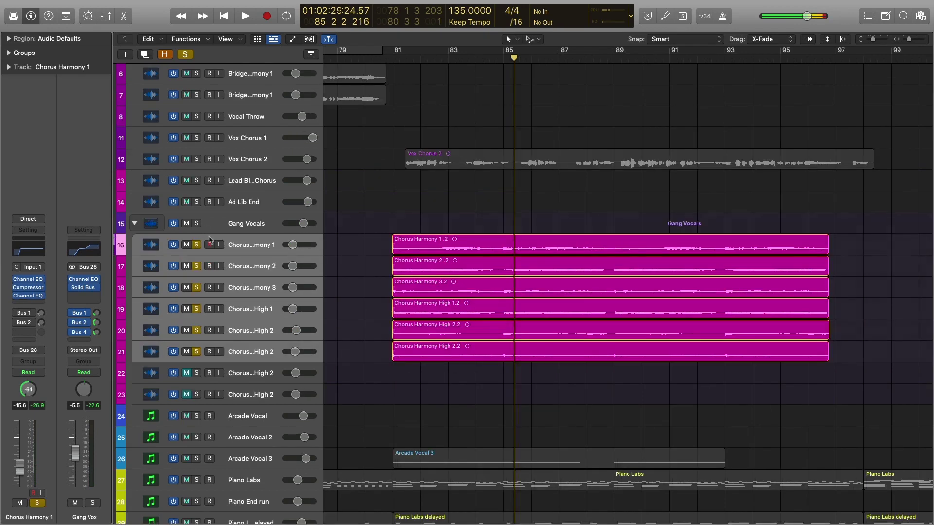
# Step: Take the six Chorus Harmony tracks 16 to 21 out of solo together
pyautogui.click(210, 226)
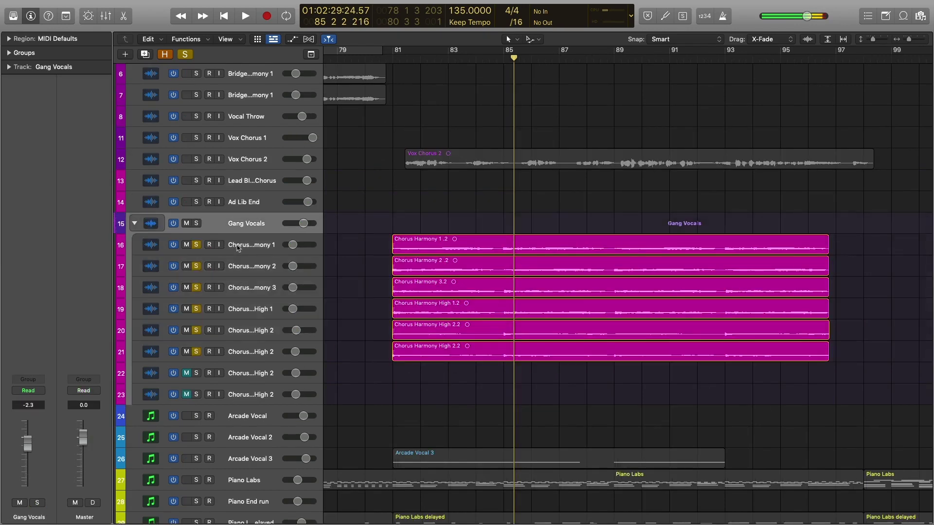
pyautogui.click(235, 245)
pyautogui.keyDown('shift'); pyautogui.click(250, 351); pyautogui.keyUp('shift')
pyautogui.click(196, 354)
pyautogui.click(375, 283)
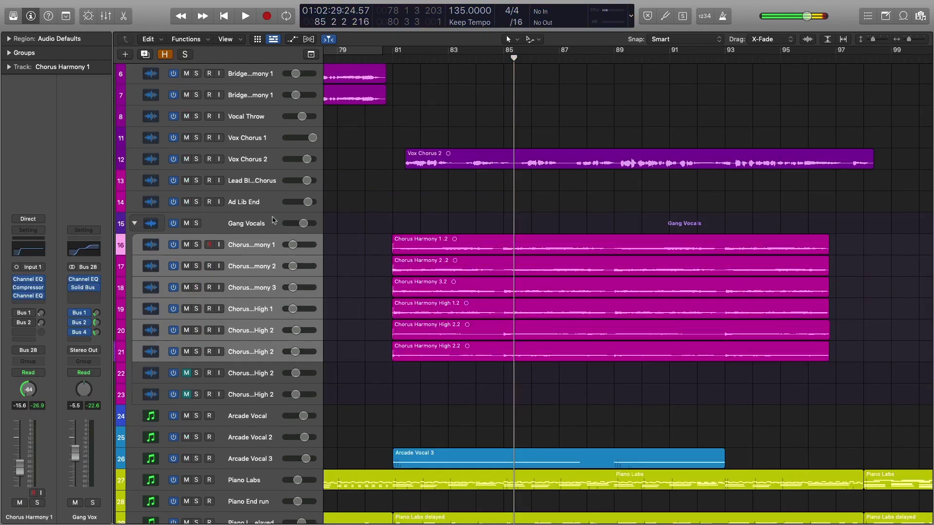
# Step: Play the full mix from bar 81, mute the Gang Vocals stack during playback to compare, and stop in bar 87
pyautogui.click(273, 221)
pyautogui.click(395, 58)
pyautogui.press('super+Left')
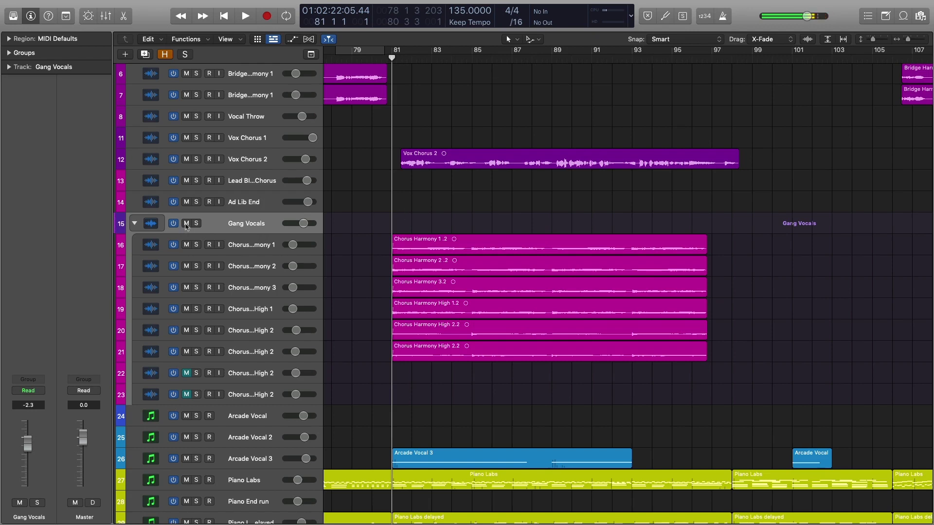
pyautogui.press('space')
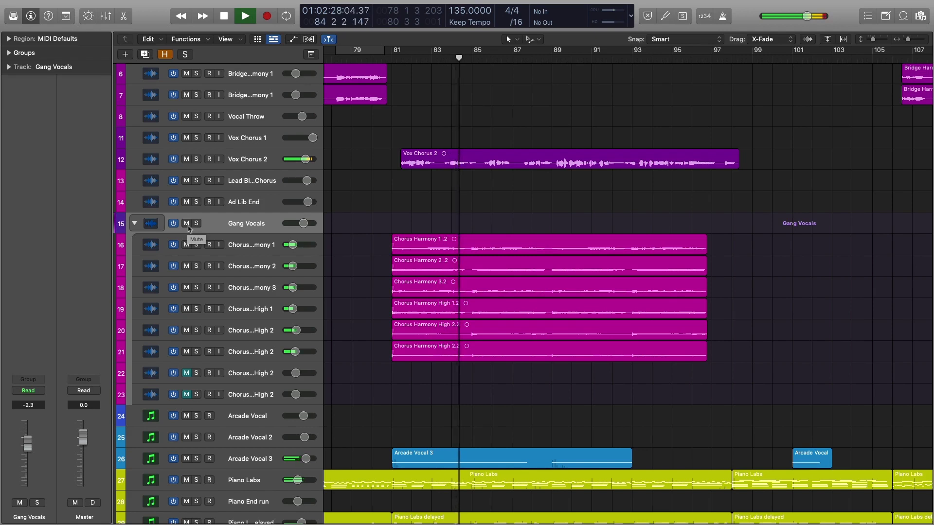
pyautogui.click(187, 226)
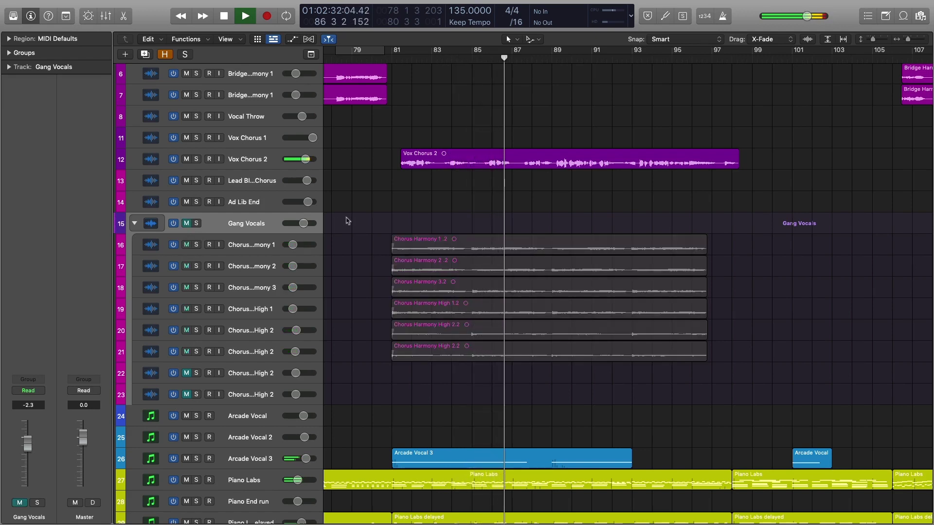
pyautogui.press('space')
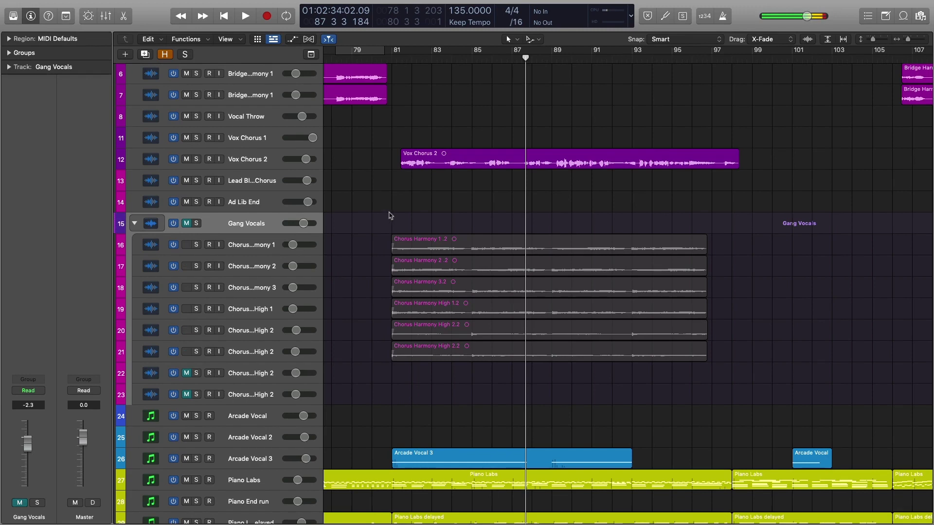
# Step: Play the final chorus from bar 119 with the Gang Vocals stack unmuted
pyautogui.click(472, 87)
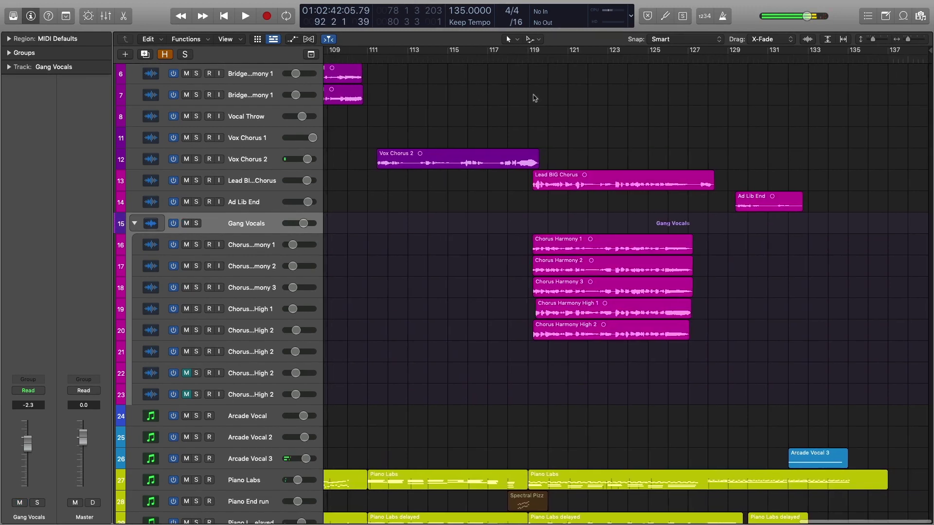
pyautogui.click(536, 124)
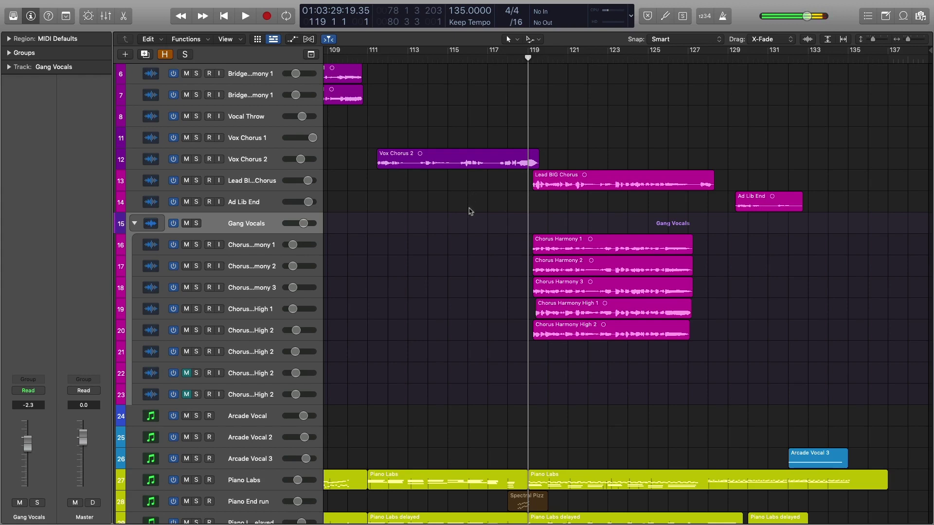
pyautogui.press('space')
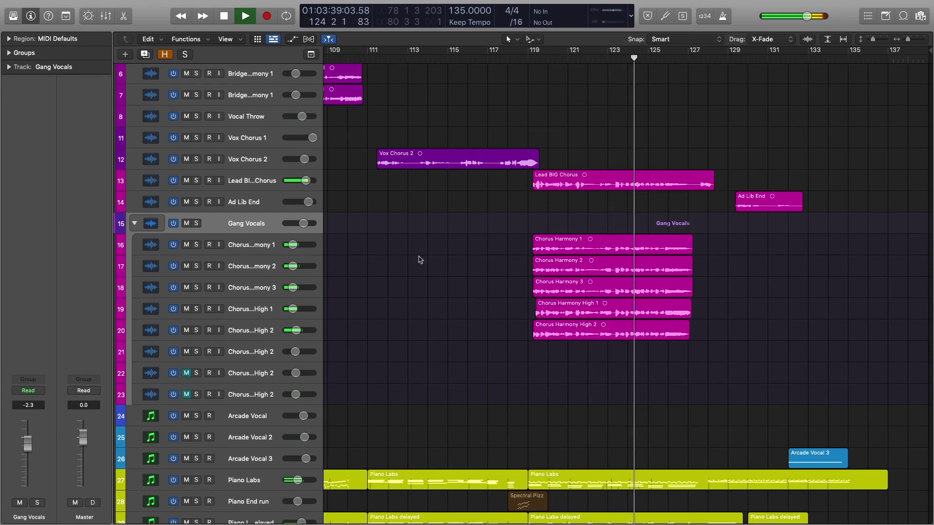
# Step: Stop playback, return the playhead to bar 119, and solo tracks 13 to 20 from Lead BIG Chorus down to Chorus Harmony High 2
pyautogui.press('space')
pyautogui.click(527, 62)
pyautogui.click(250, 174)
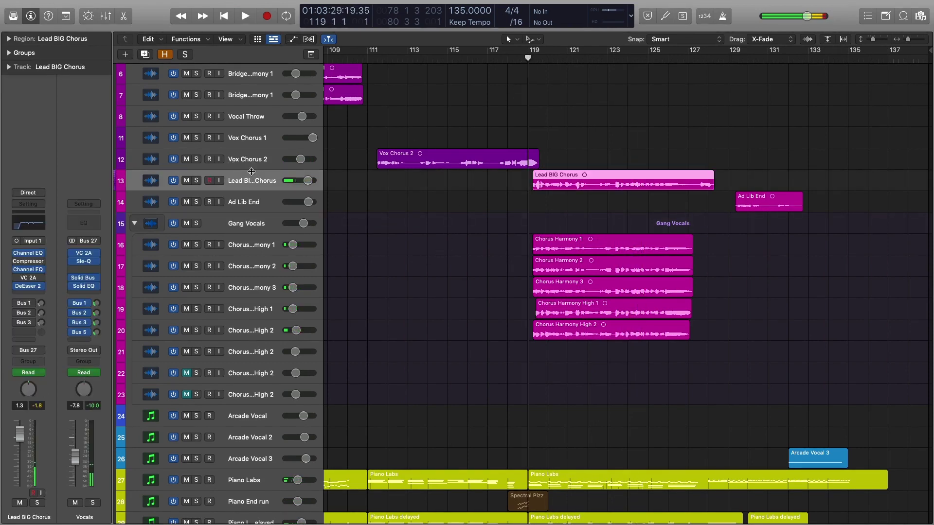
pyautogui.keyDown('shift'); pyautogui.click(256, 336); pyautogui.keyUp('shift')
pyautogui.press('s')
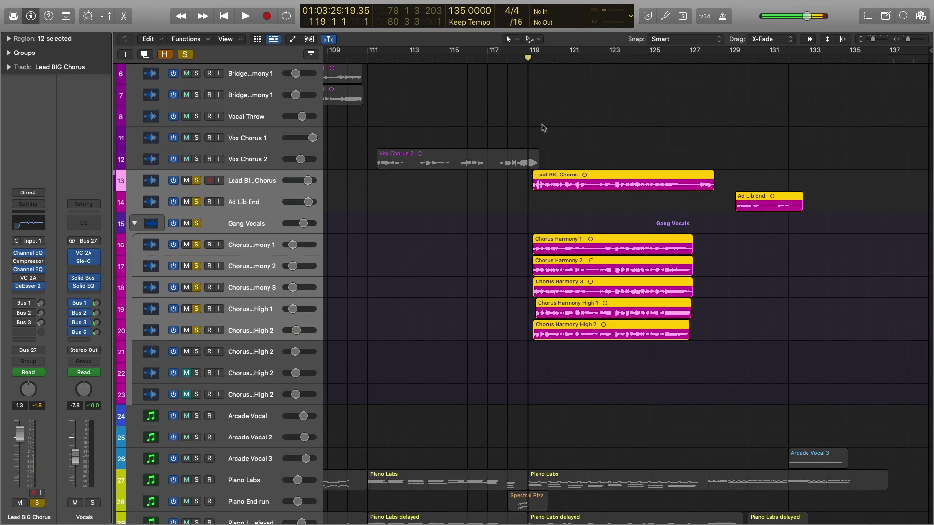
# Step: Play the soloed vocals from bar 119, highlight the Gang Vocals stack with its tracks 16 to 20, and stop in bar 127
pyautogui.press('space')
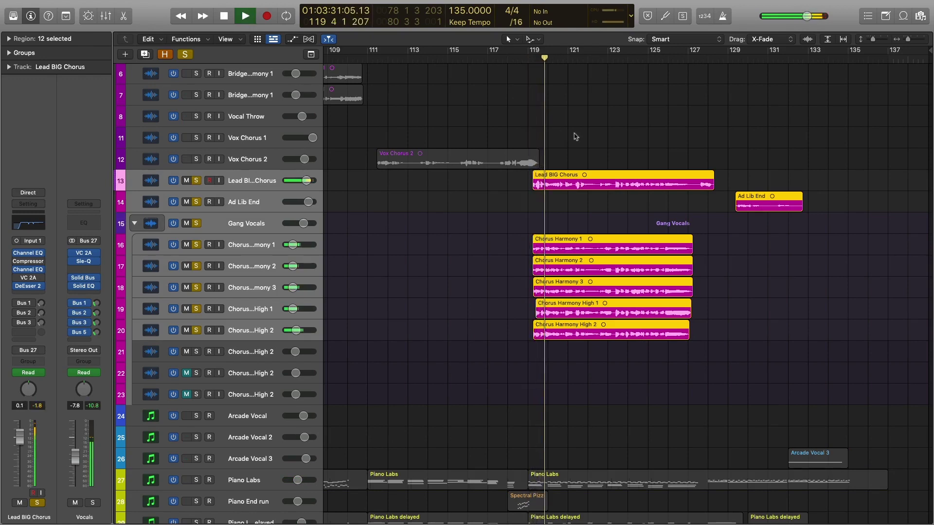
pyautogui.click(256, 232)
pyautogui.keyDown('shift'); pyautogui.click(270, 332); pyautogui.keyUp('shift')
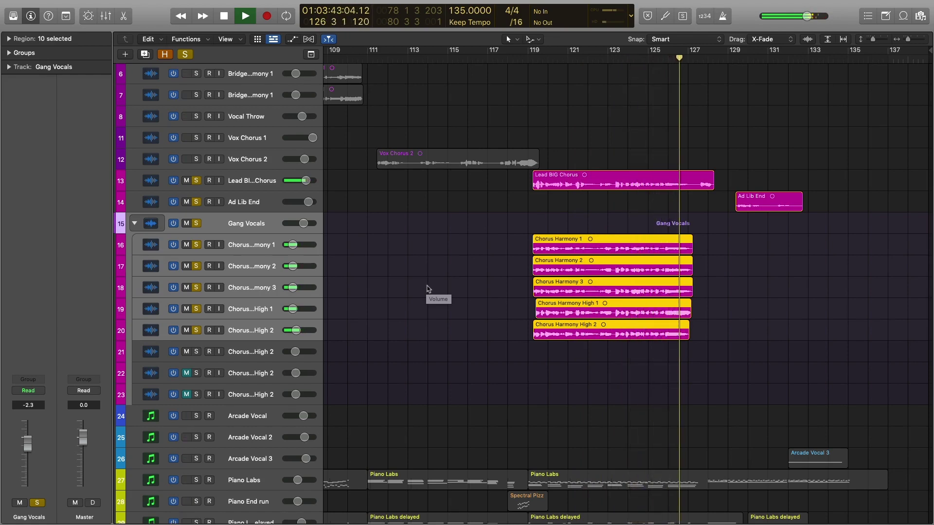
pyautogui.press('space')
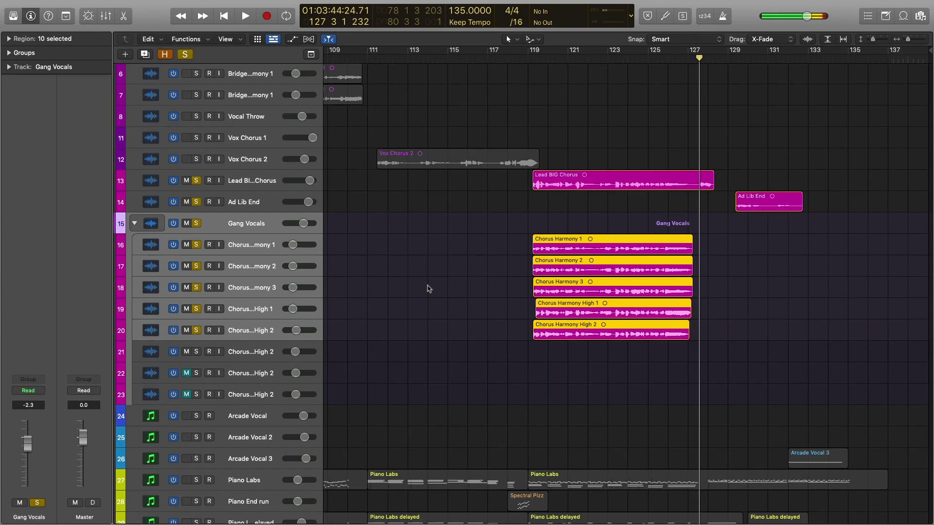
# Step: Take Lead BIG Chorus out of solo, play the gang vocals alone from bar 119, and stop in bar 124
pyautogui.click(199, 181)
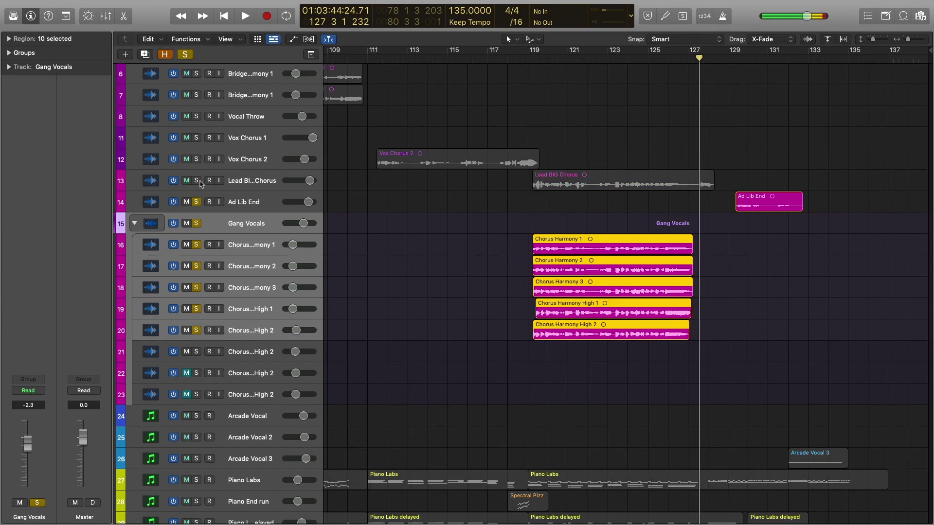
pyautogui.click(528, 58)
pyautogui.press('space')
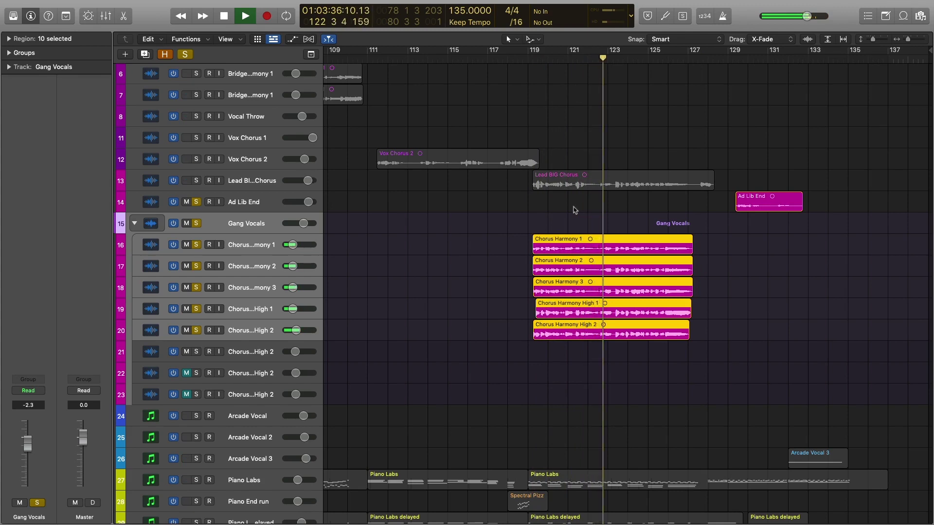
pyautogui.click(564, 210)
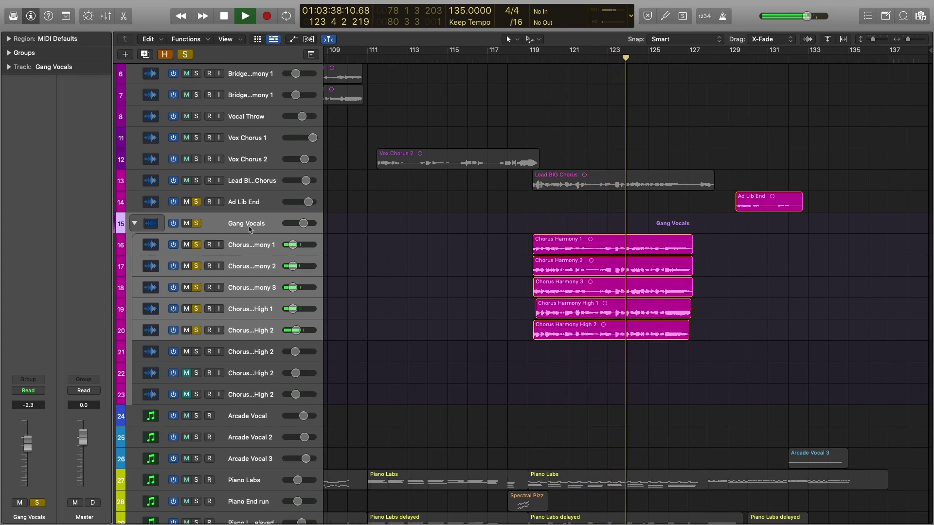
pyautogui.press('space')
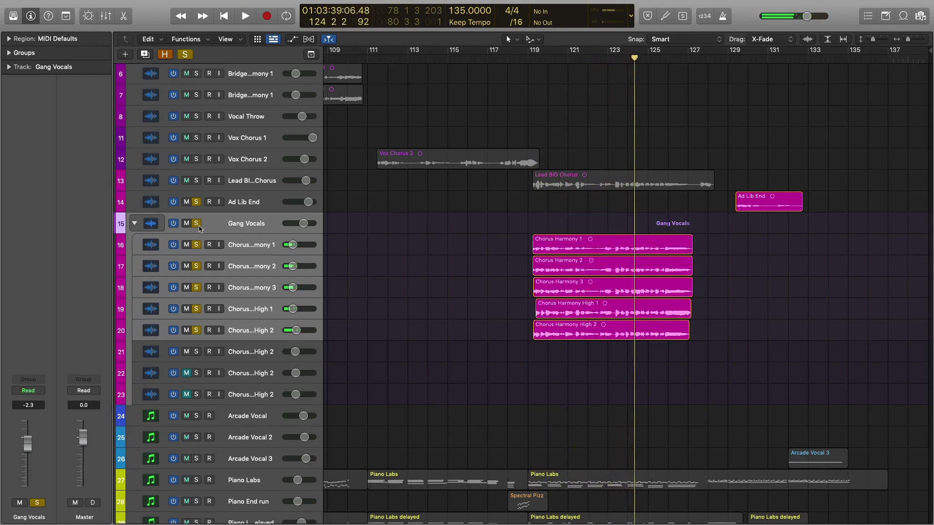
# Step: Take the Gang Vocals stack and Ad Lib End out of solo and return the playhead to bar 119
pyautogui.click(196, 224)
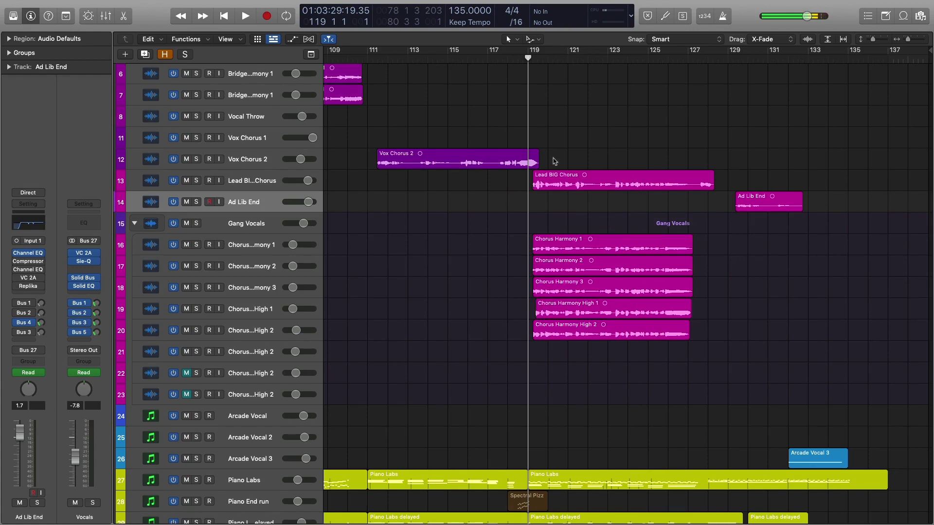
pyautogui.hscroll(-15, 555, 161)
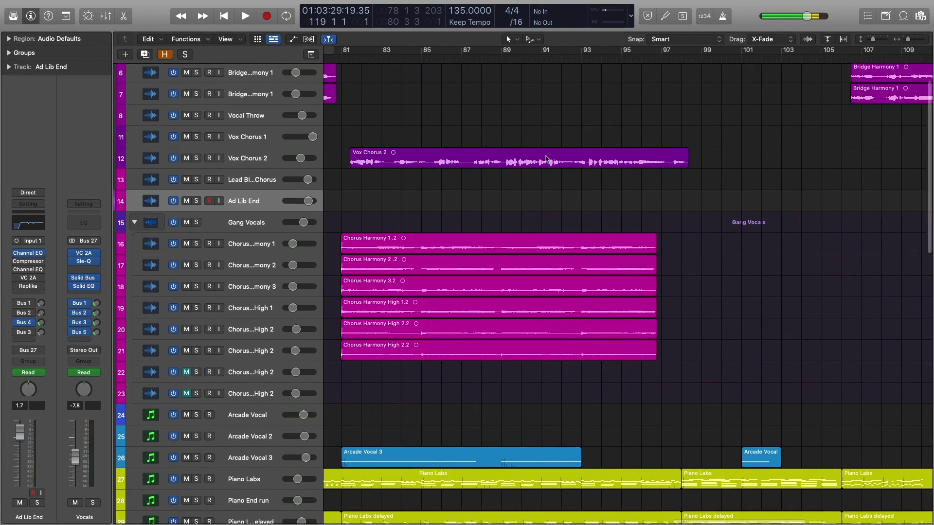
pyautogui.hscroll(15, 532, 59)
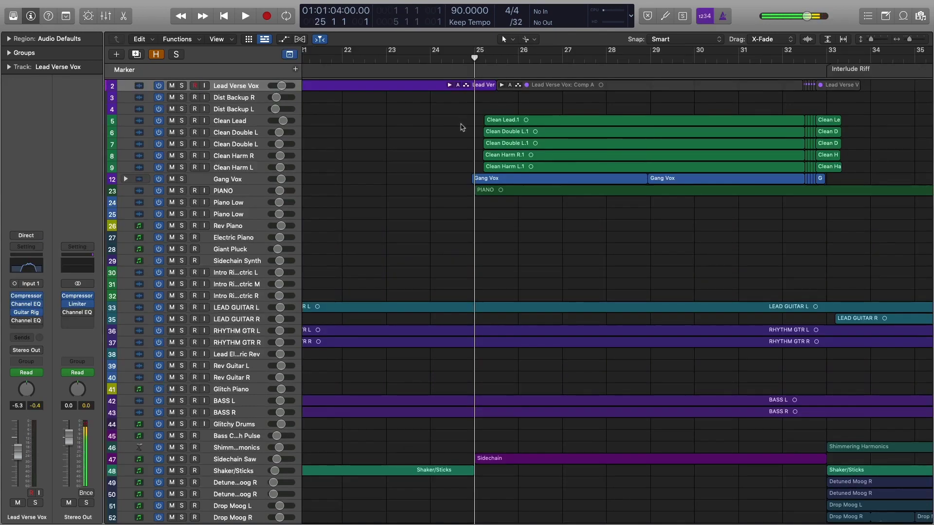
# Step: Expand the Gang Vox stack in the second song and select the regions of its tracks 13 to 20 in the chorus from bar 25
pyautogui.hscroll(2, 437, 125)
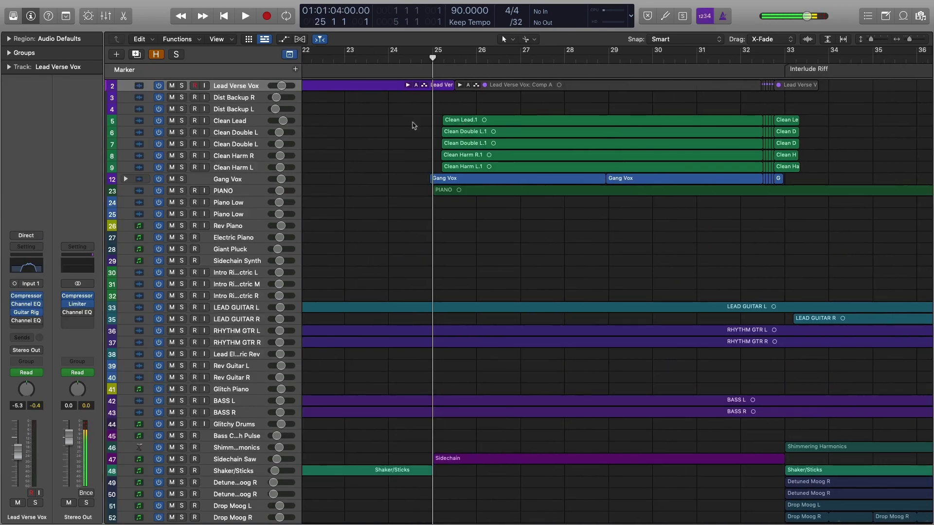
pyautogui.hscroll(3, 413, 128)
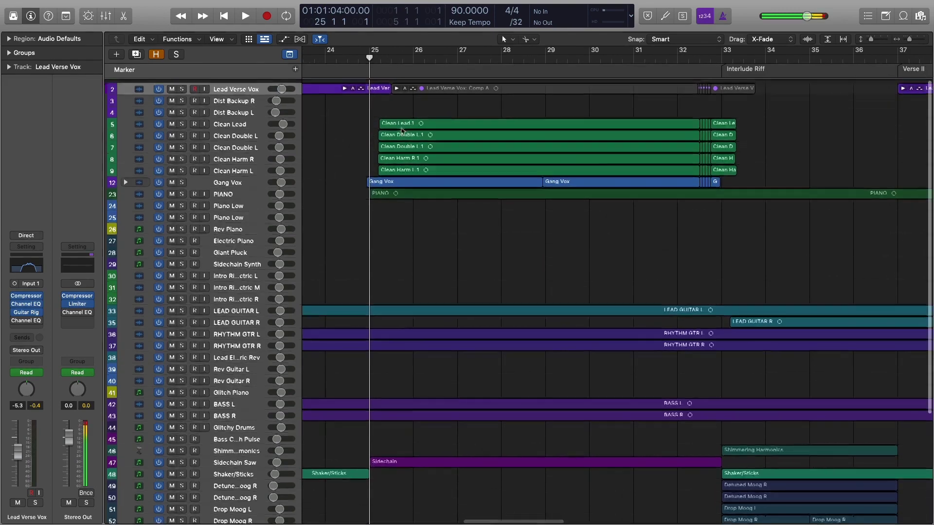
pyautogui.click(206, 183)
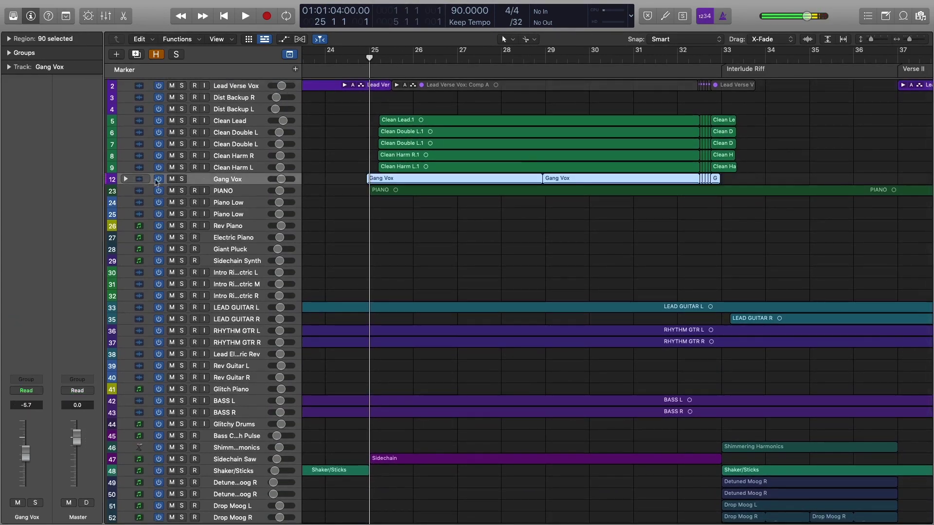
pyautogui.click(126, 179)
pyautogui.click(350, 200)
pyautogui.hscroll(-1, 350, 199)
pyautogui.moveTo(362, 188); pyautogui.dragTo(796, 277)
pyautogui.hscroll(15, 788, 271)
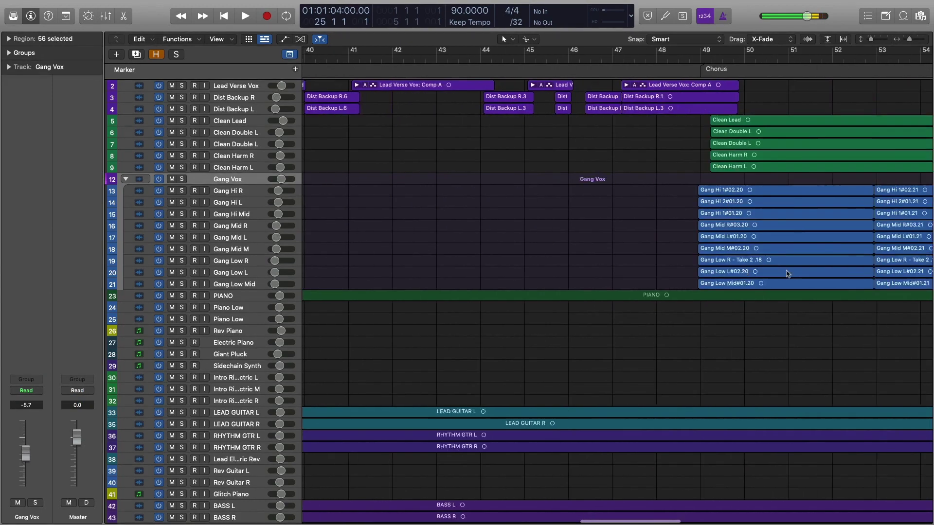
pyautogui.hscroll(14, 786, 273)
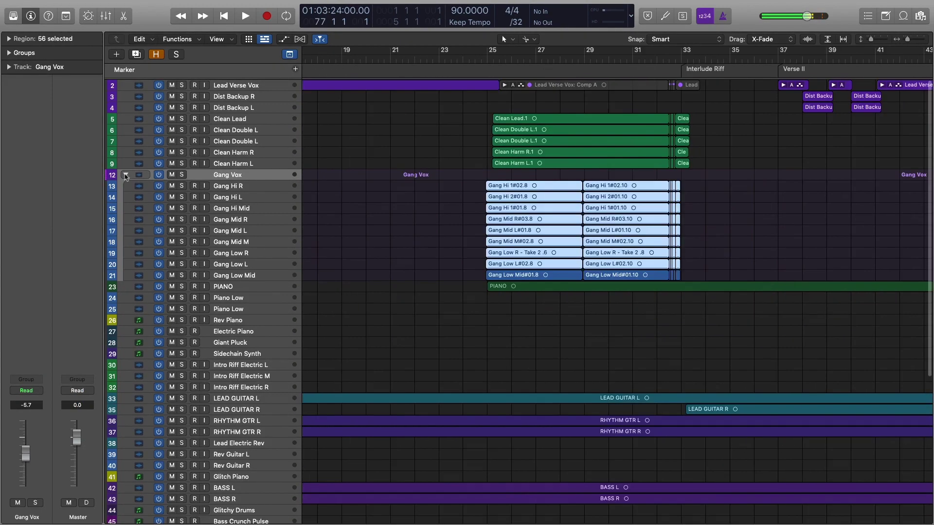
# Step: Collapse the Gang Vox stack, set the playhead to bar 25, and expand the stack again
pyautogui.click(126, 175)
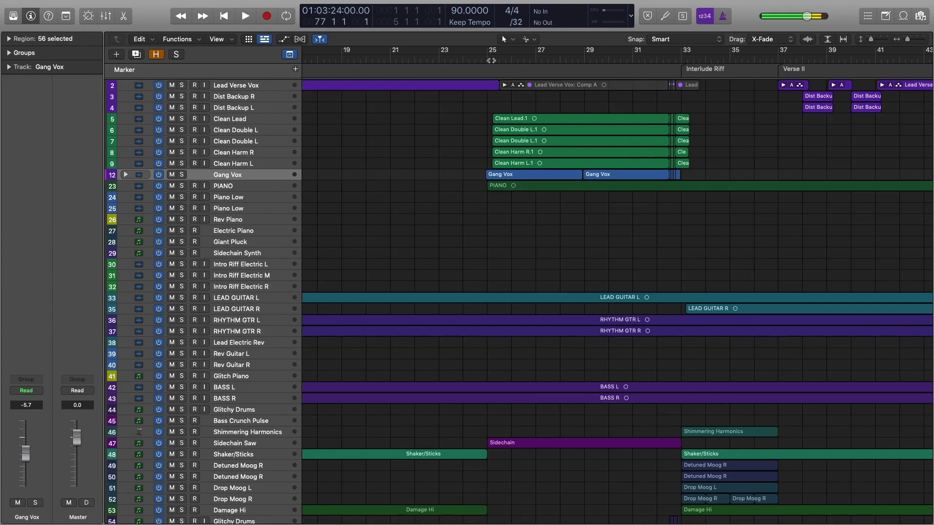
pyautogui.click(491, 61)
pyautogui.hscroll(20, 509, 69)
pyautogui.hscroll(-20, 516, 70)
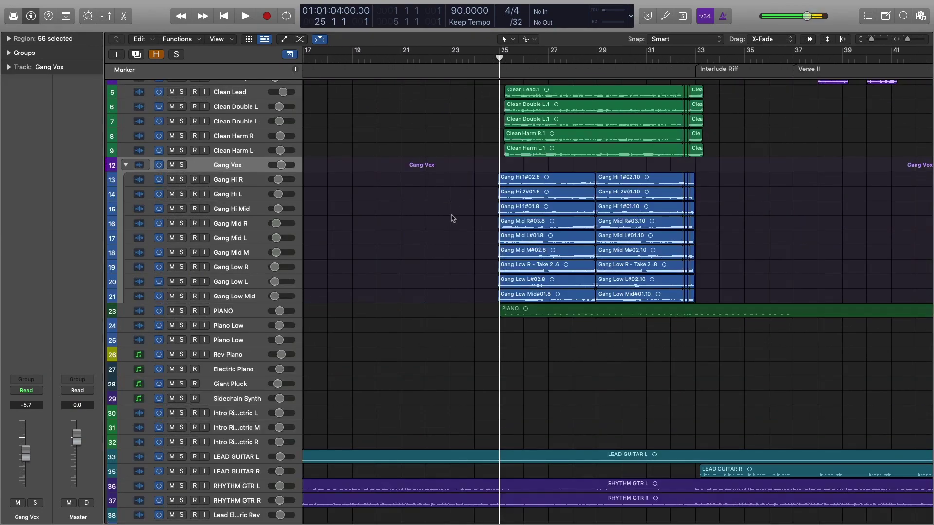
pyautogui.hscroll(4, 705, 198)
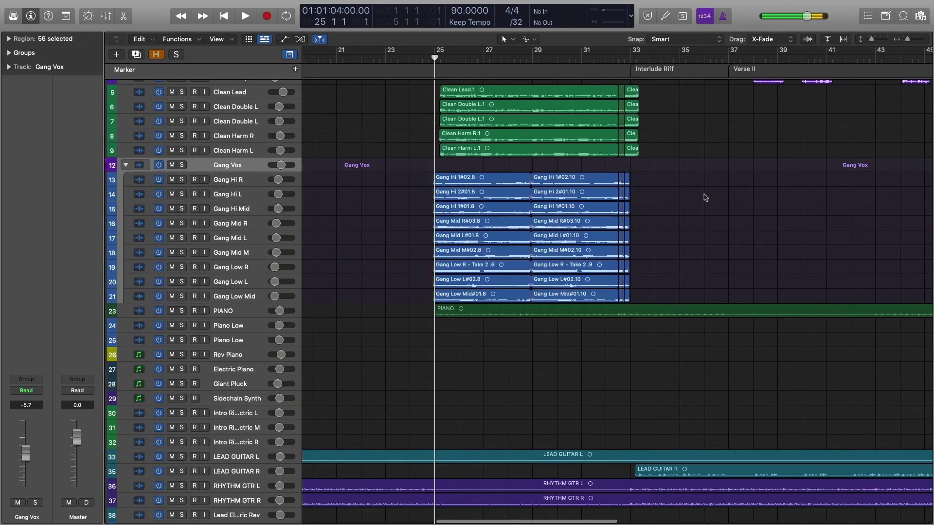
pyautogui.scroll(3, 700, 200)
# Step: Play the full mix of the first chorus from bar 25 and stop in bar 33
pyautogui.press('space')
pyautogui.hscroll(-2, 727, 251)
pyautogui.hscroll(-2, 726, 251)
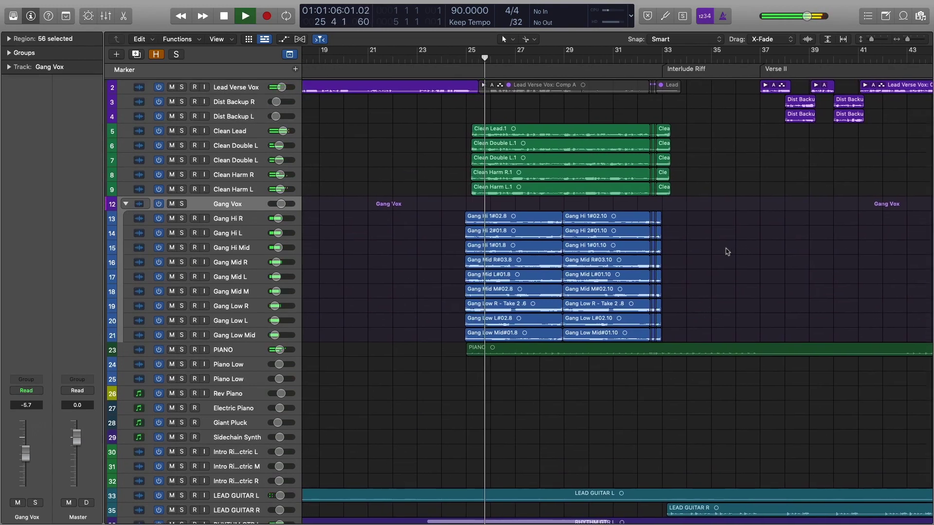
pyautogui.hscroll(-2, 726, 251)
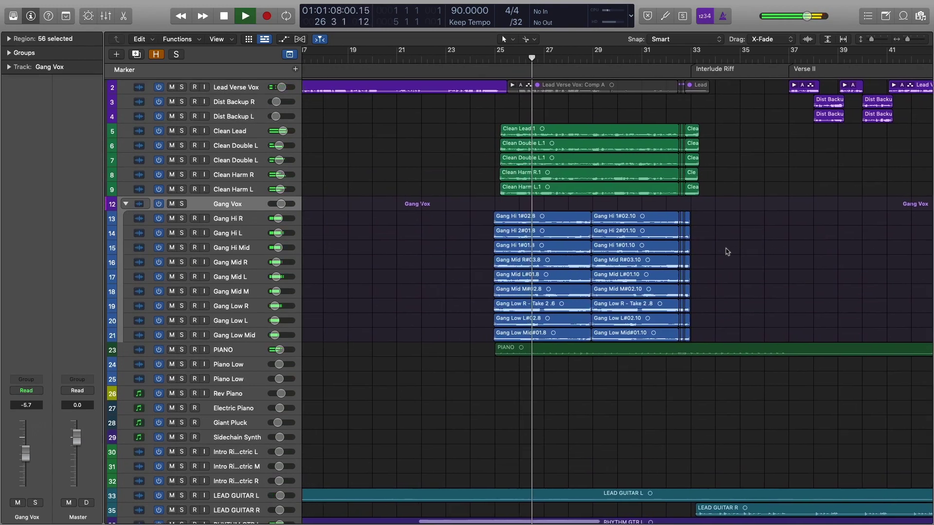
pyautogui.hscroll(-2, 726, 251)
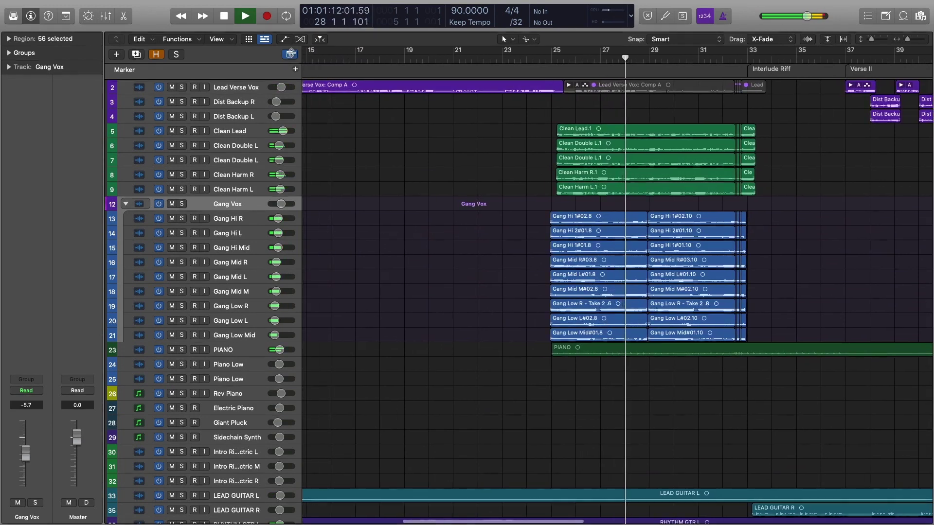
pyautogui.hscroll(5, 647, 184)
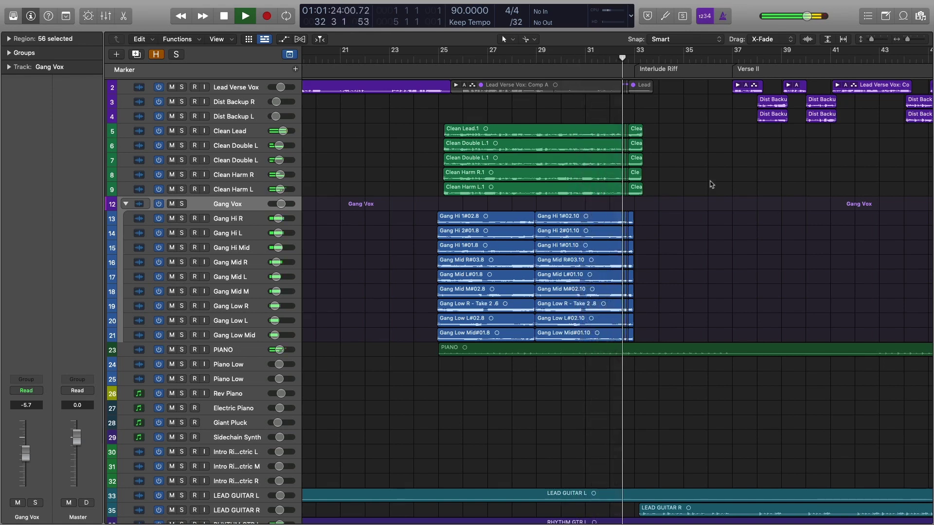
pyautogui.press('space')
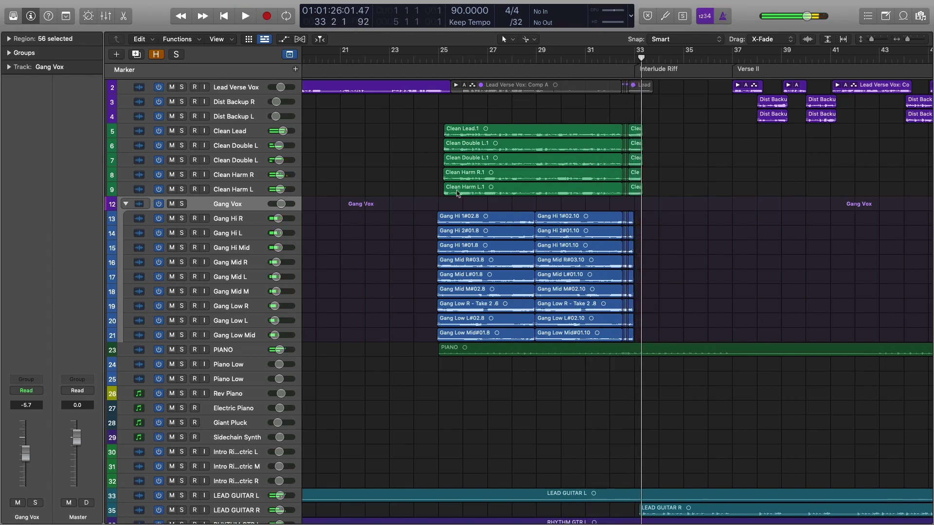
# Step: Zoom in horizontally on the first chorus and place the playhead just before bar 25, ahead of the gang regions
pyautogui.click(443, 61)
pyautogui.click(447, 160)
pyautogui.click(412, 170)
pyautogui.press('super+Right')
pyautogui.press('super+Right')
pyautogui.press('super+Right')
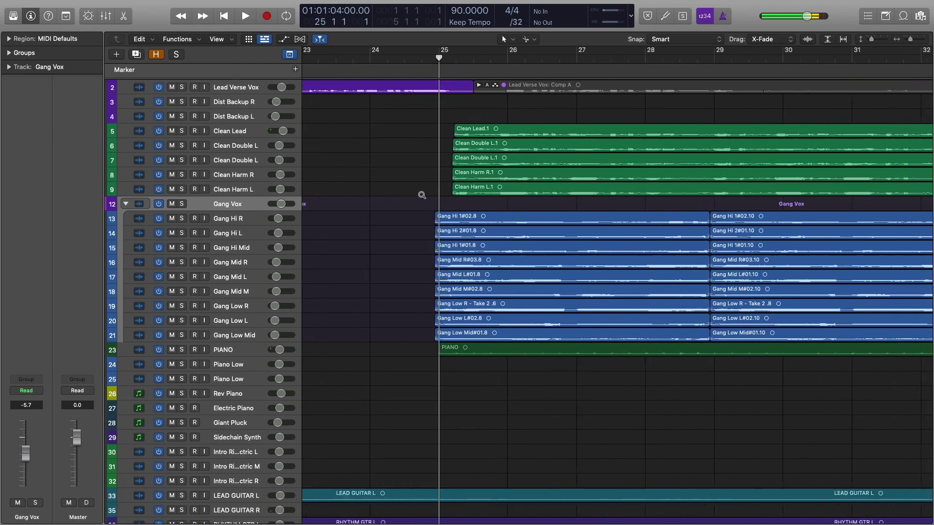
pyautogui.keyDown('ctrl'); pyautogui.keyDown('alt'); pyautogui.click(424, 195); pyautogui.keyUp('alt'); pyautogui.keyUp('ctrl')
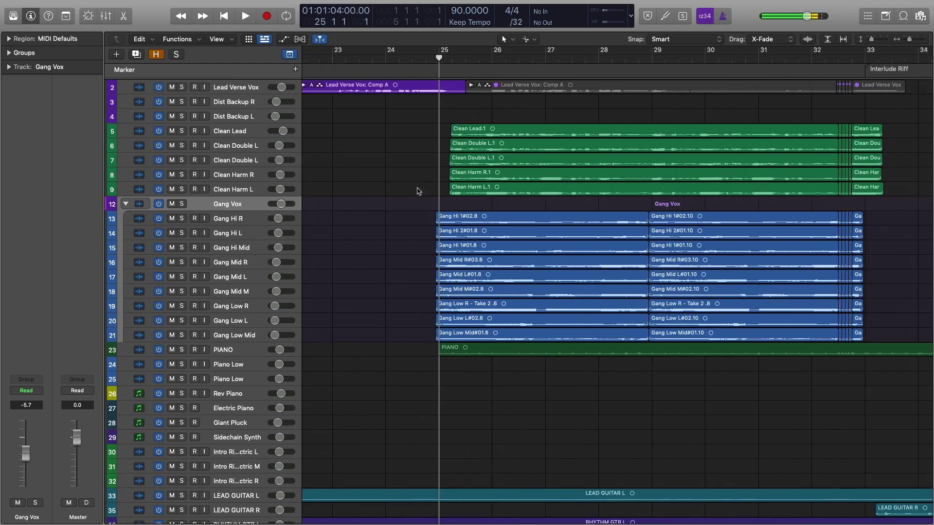
pyautogui.moveTo(431, 60); pyautogui.dragTo(432, 59)
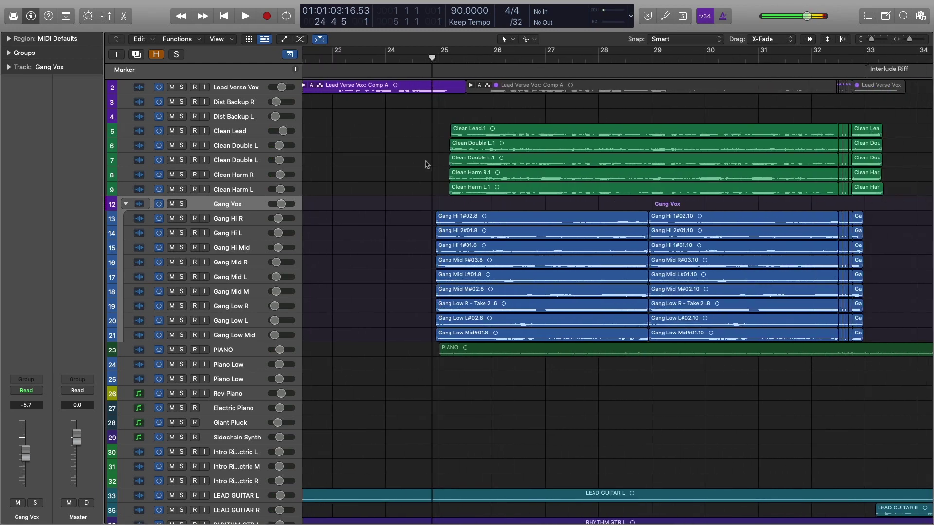
# Step: Select the tracks from Clean Lead down to Gang Low Mid, including the Gang Vox stack, and solo them together
pyautogui.keyDown('shift'); pyautogui.click(240, 339); pyautogui.keyUp('shift')
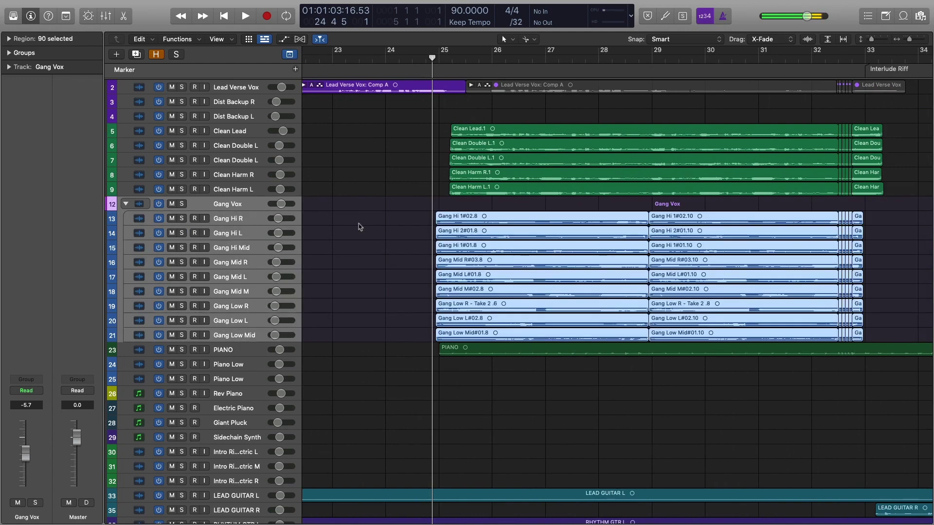
pyautogui.keyDown('shift'); pyautogui.click(234, 132); pyautogui.keyUp('shift')
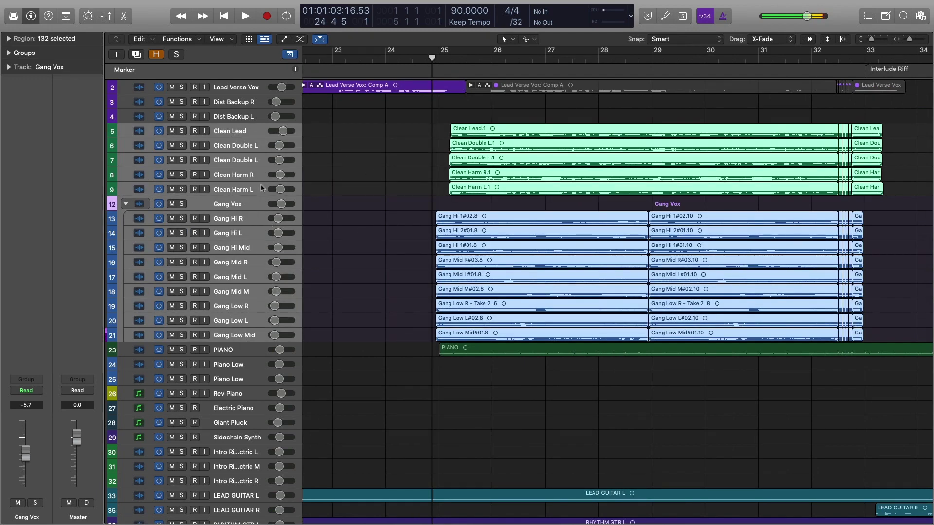
pyautogui.hotkey('ctrl', 's')
# Step: Play the soloed clean and gang vocals from just before bar 25, stop in bar 29, and deselect the regions
pyautogui.press('space')
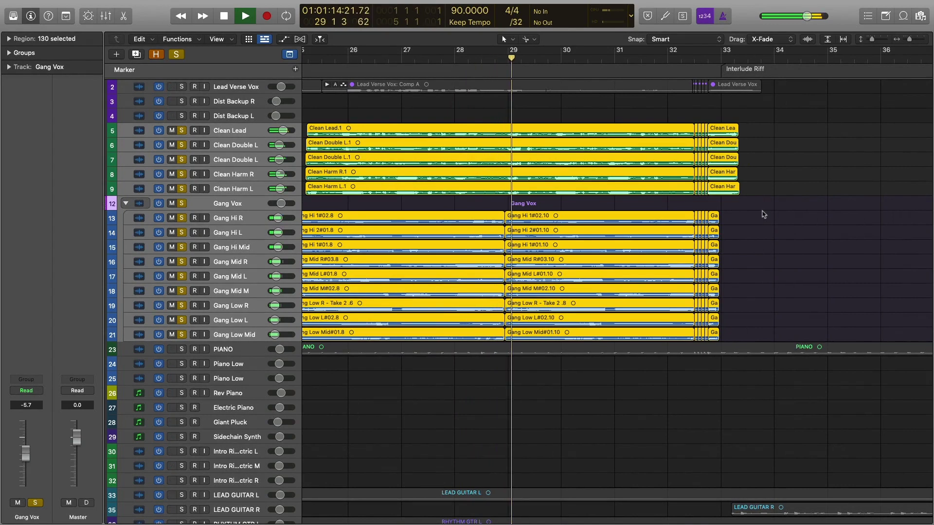
pyautogui.hscroll(-5, 764, 215)
pyautogui.press('space')
pyautogui.click(422, 188)
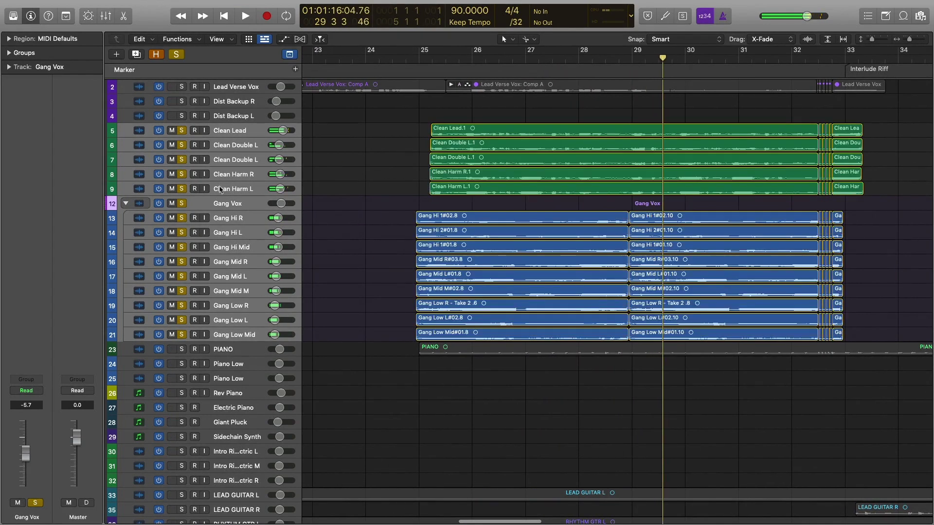
# Step: Take the five Clean vocal tracks 5 to 9 out of solo together
pyautogui.click(230, 189)
pyautogui.keyDown('shift'); pyautogui.click(241, 134); pyautogui.keyUp('shift')
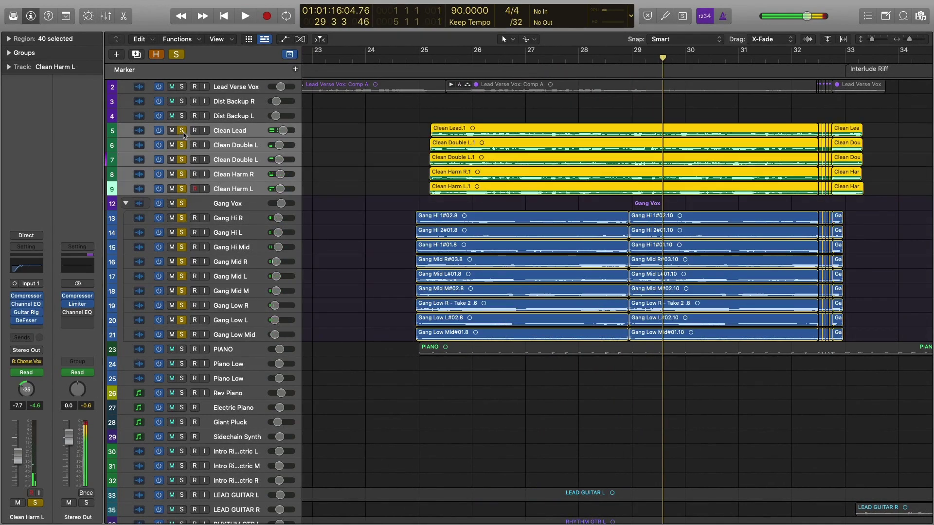
pyautogui.click(181, 130)
# Step: Return the playhead to bar 25, clear the region selection, and select the Gang Vox stack
pyautogui.hscroll(-1, 448, 107)
pyautogui.click(422, 59)
pyautogui.click(376, 188)
pyautogui.click(249, 208)
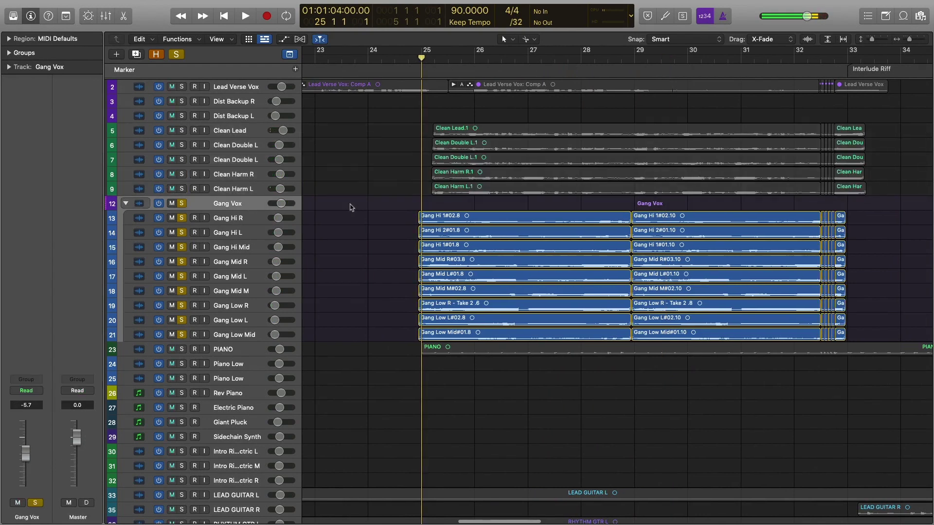
pyautogui.hscroll(2, 382, 208)
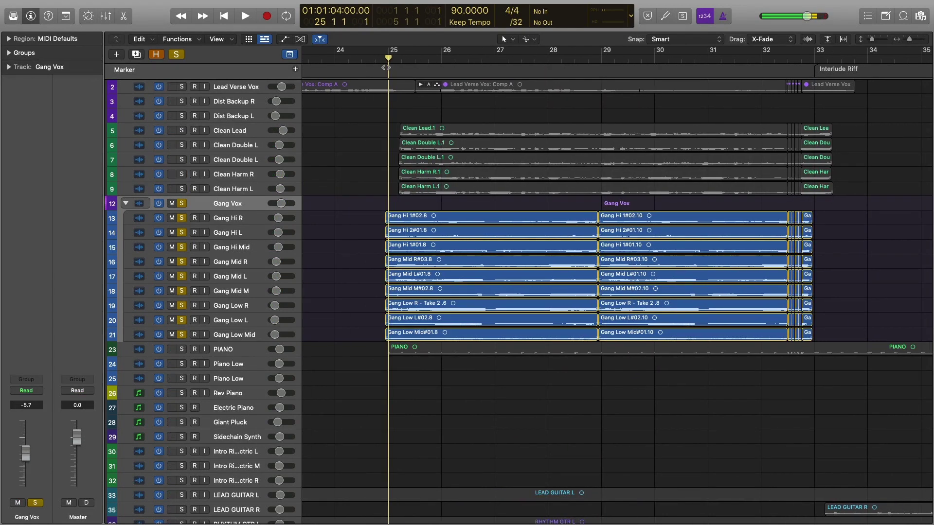
# Step: Play the soloed Gang Vox stack from bar 25 and stop at the end of bar 28
pyautogui.press('space')
pyautogui.hscroll(-2, 368, 218)
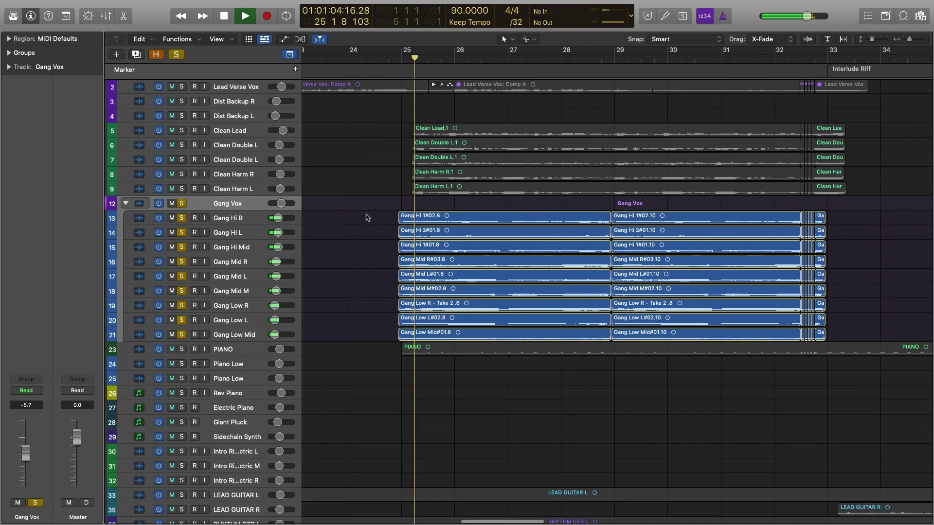
pyautogui.hscroll(-3, 368, 218)
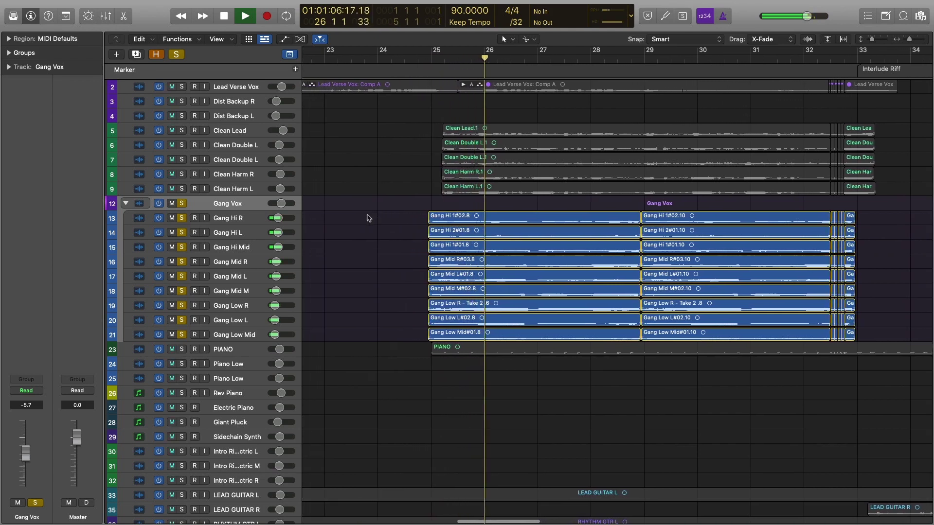
pyautogui.hscroll(-3, 368, 218)
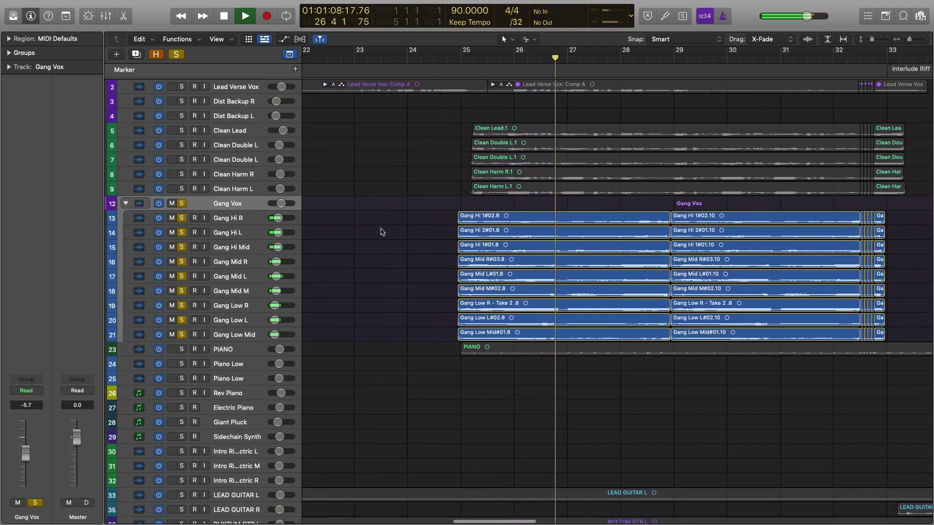
pyautogui.hscroll(2, 383, 229)
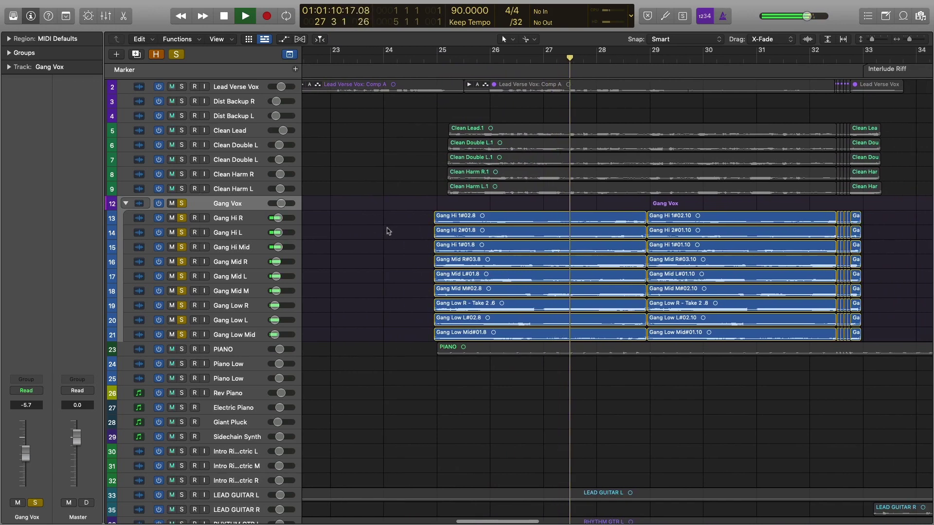
pyautogui.hscroll(3, 386, 231)
pyautogui.hscroll(1, 349, 233)
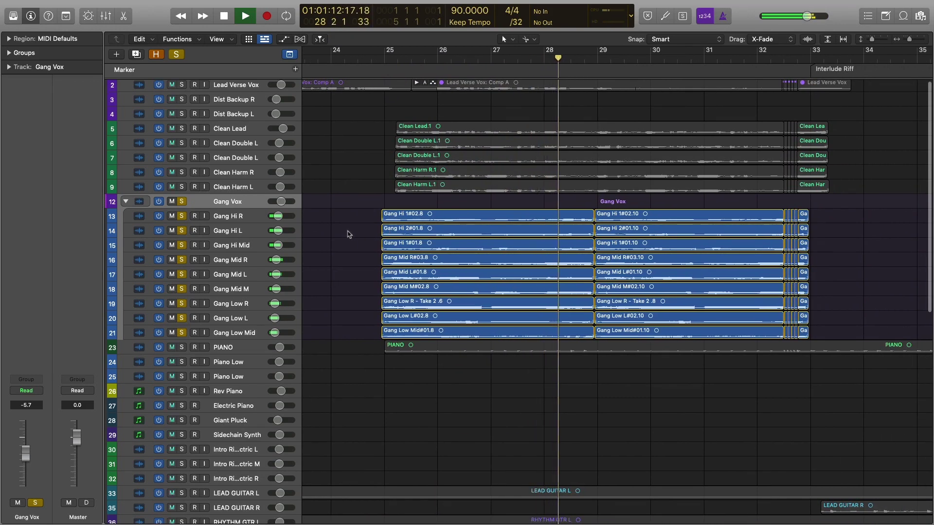
pyautogui.hscroll(3, 348, 234)
pyautogui.press('space')
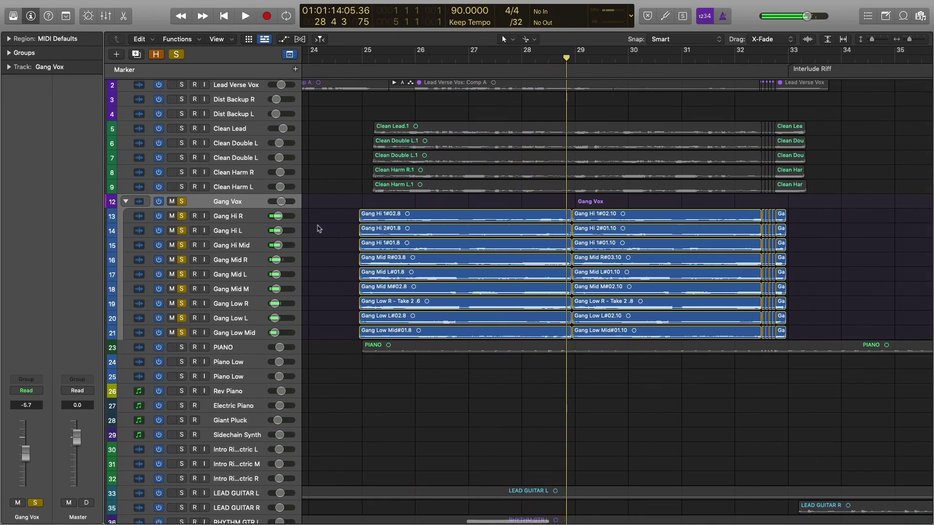
# Step: Select the gang vocal tracks in groups of three: the Gang Hi, Gang Low and Gang Mid tracks, and finally the Gang Hi tracks again
pyautogui.click(235, 217)
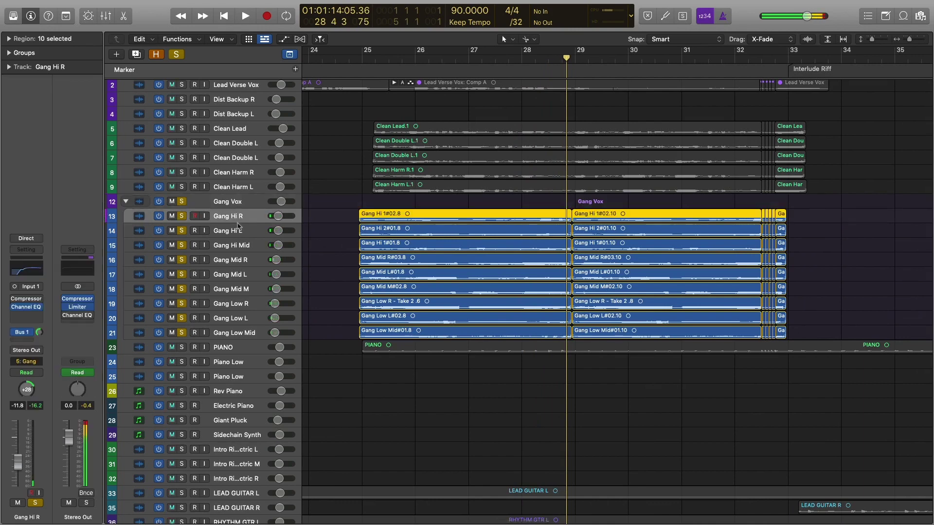
pyautogui.keyDown('shift'); pyautogui.click(271, 249); pyautogui.keyUp('shift')
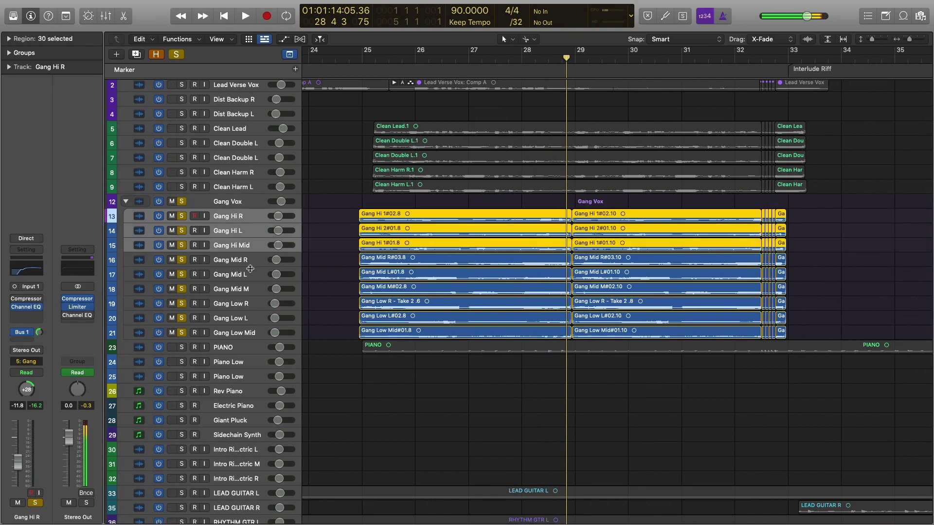
pyautogui.click(246, 336)
pyautogui.keyDown('shift'); pyautogui.click(248, 303); pyautogui.keyUp('shift')
pyautogui.click(249, 292)
pyautogui.keyDown('shift'); pyautogui.click(245, 261); pyautogui.keyUp('shift')
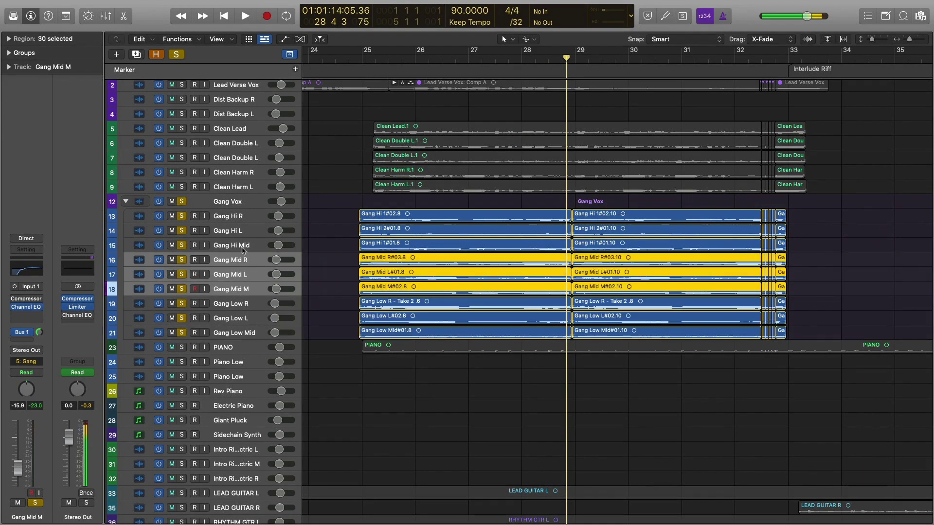
pyautogui.click(243, 250)
pyautogui.keyDown('shift'); pyautogui.click(253, 217); pyautogui.keyUp('shift')
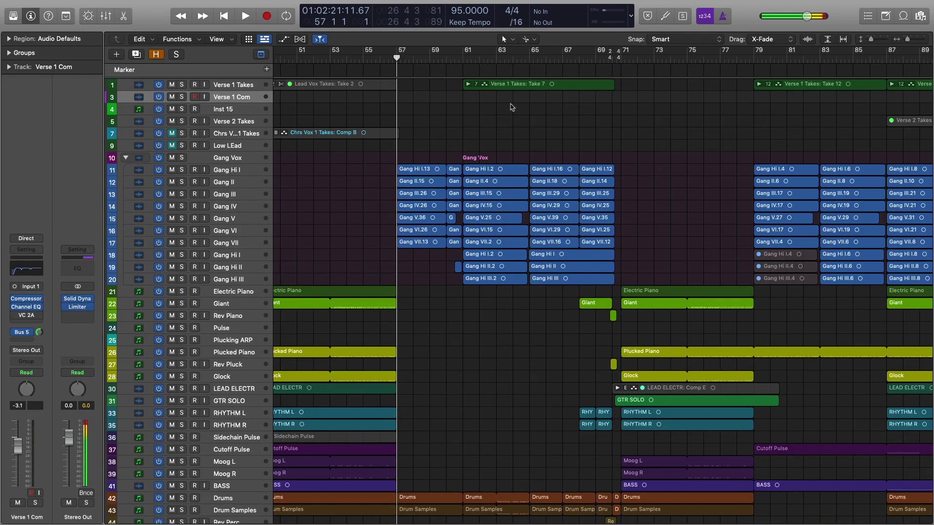
# Step: In the 95 BPM song project, play the gang vocal chorus from bar 57 and stop in bar 65
pyautogui.hscroll(3, 511, 107)
pyautogui.click(447, 89)
pyautogui.click(487, 104)
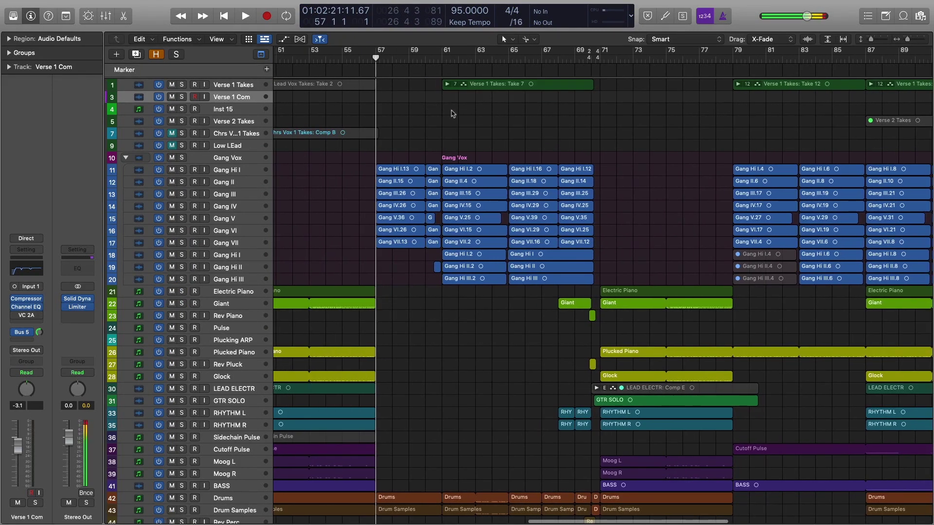
pyautogui.hscroll(-2, 417, 119)
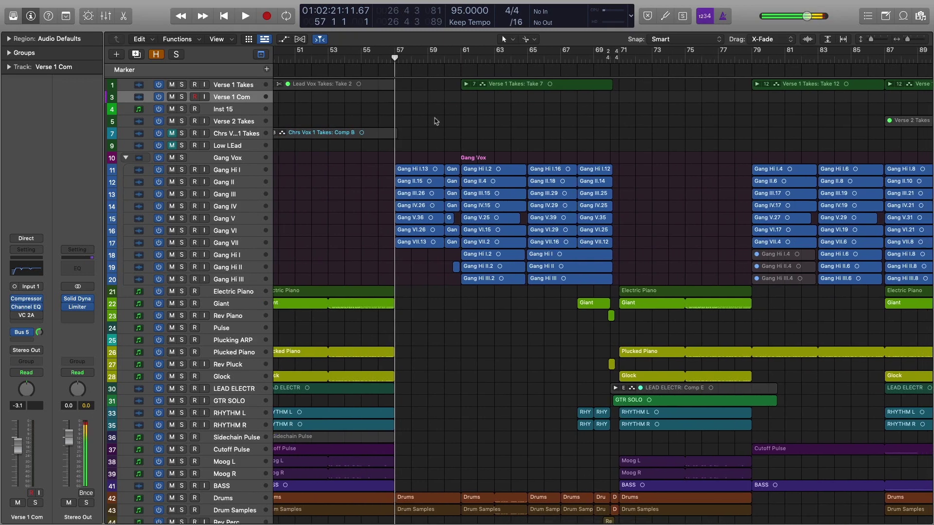
pyautogui.press('space')
pyautogui.hscroll(-3, 436, 121)
pyautogui.hscroll(-3, 472, 113)
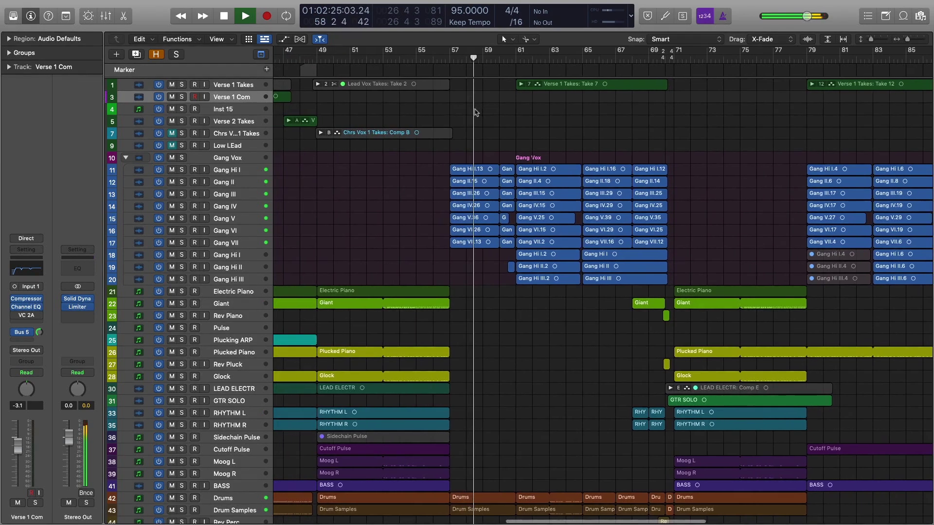
pyautogui.hscroll(-2, 476, 112)
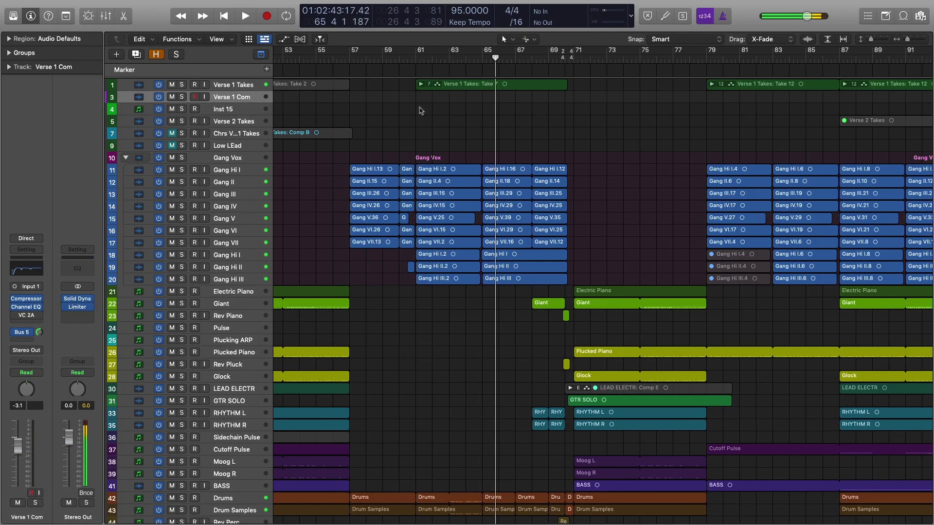
# Step: Return the playhead to bar 57 and enlarge the track display to inspect the waveforms of the Gang Vox regions
pyautogui.click(352, 59)
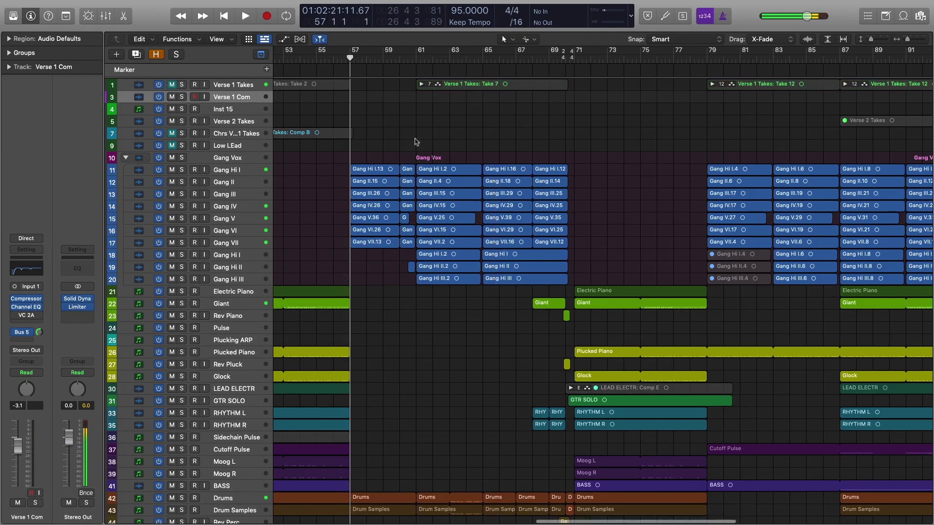
pyautogui.hscroll(-2, 418, 142)
pyautogui.scroll(1, 428, 144)
pyautogui.scroll(5, 428, 144)
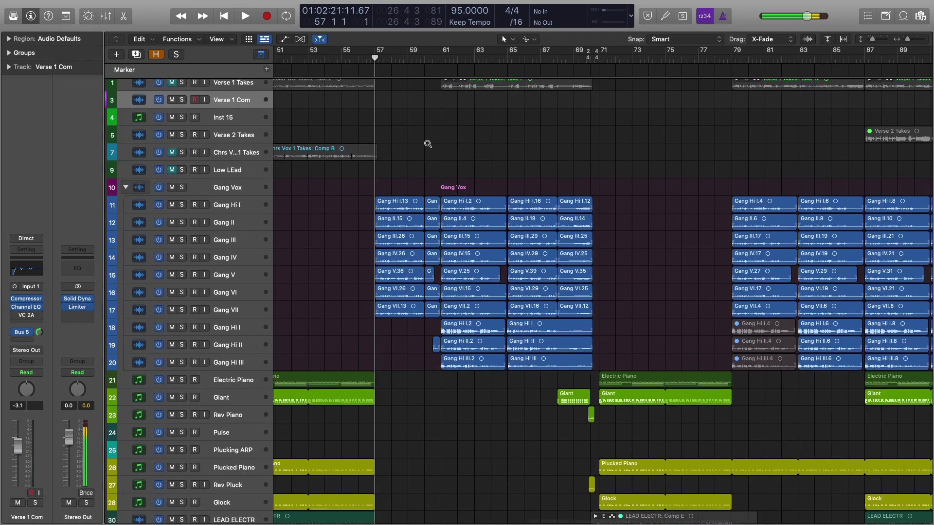
pyautogui.scroll(6, 431, 144)
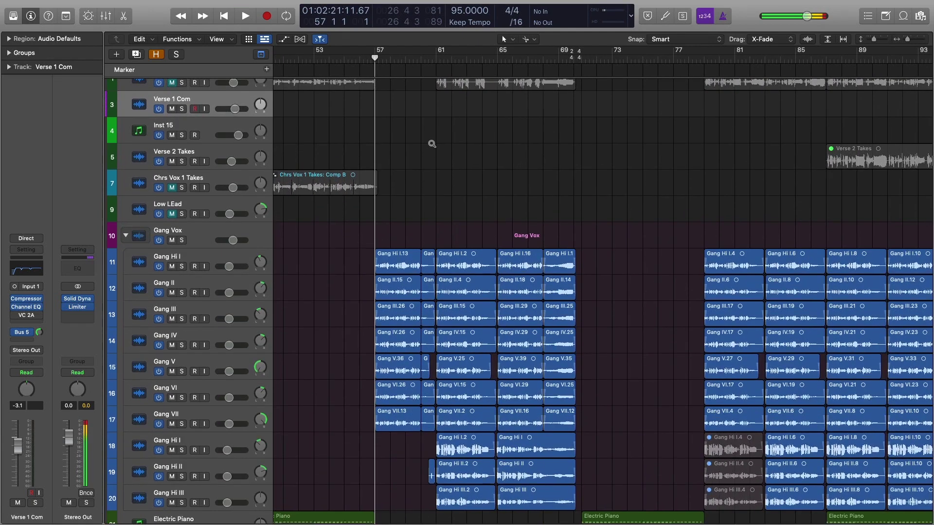
pyautogui.hscroll(3, 482, 160)
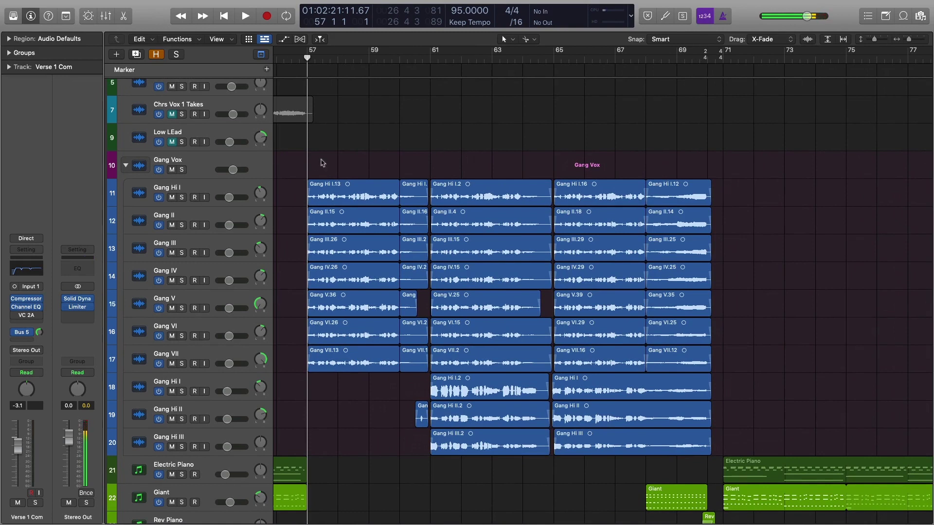
# Step: Select the opening regions of the seven gang tracks 11 to 17, deselect them, and play the section, stopping in bar 60
pyautogui.moveTo(298, 190); pyautogui.dragTo(419, 376)
pyautogui.click(396, 398)
pyautogui.press('space')
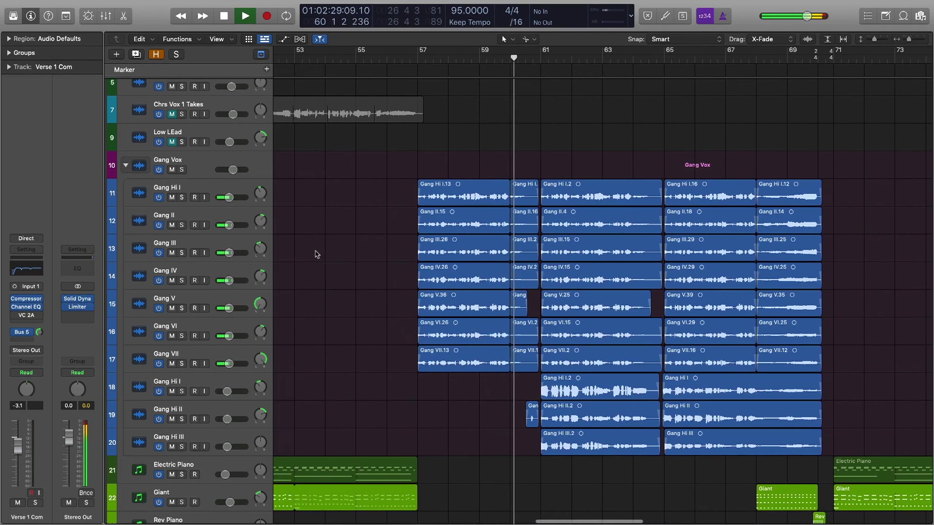
pyautogui.press('space')
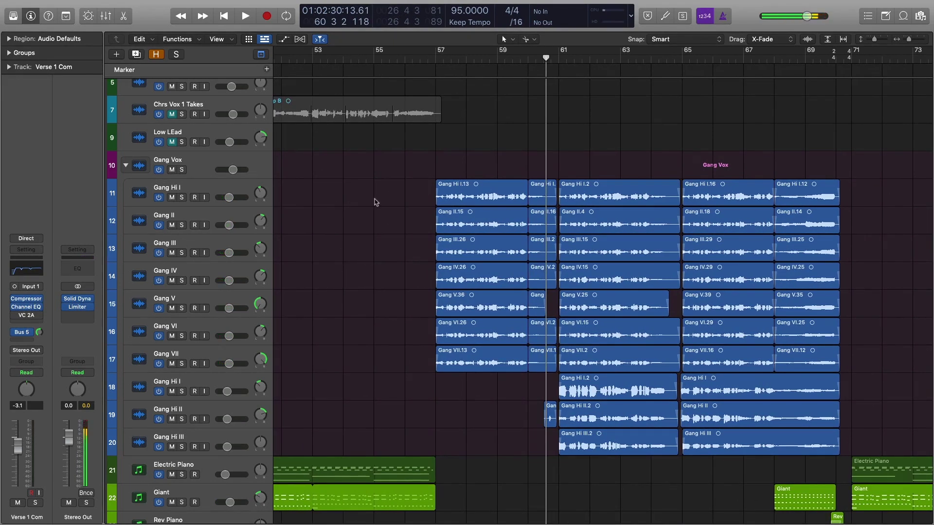
# Step: Point out the seven opening gang regions from Gang VII up to Gang Hi I one by one, and return the playhead to bar 57
pyautogui.moveTo(402, 187); pyautogui.dragTo(479, 383)
pyautogui.click(479, 383)
pyautogui.click(455, 360)
pyautogui.click(459, 335)
pyautogui.click(461, 308)
pyautogui.click(462, 280)
pyautogui.click(462, 252)
pyautogui.click(463, 224)
pyautogui.click(463, 195)
pyautogui.click(408, 199)
pyautogui.click(437, 67)
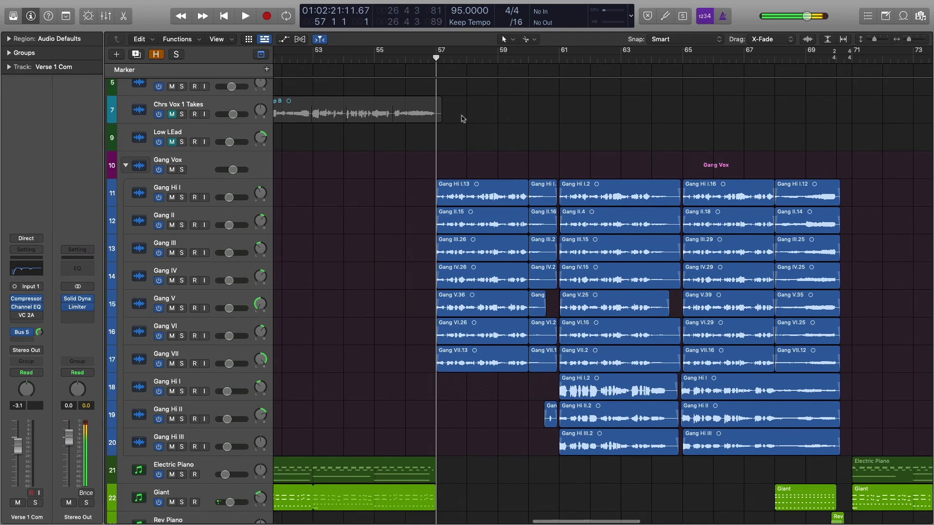
# Step: Select the six regions from bar 61 onward on tracks 18 to 20, Gang Hi I to Gang Hi III, and deselect them
pyautogui.hscroll(2, 462, 118)
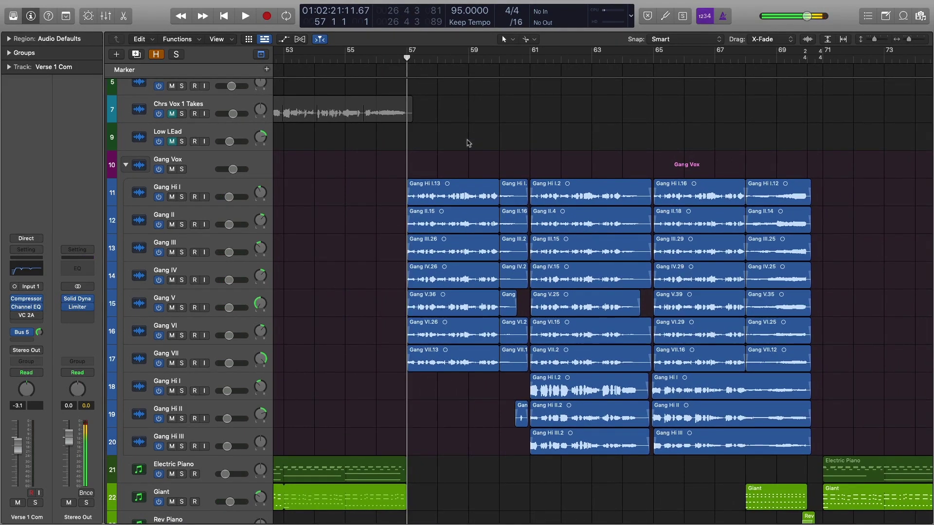
pyautogui.hscroll(3, 468, 143)
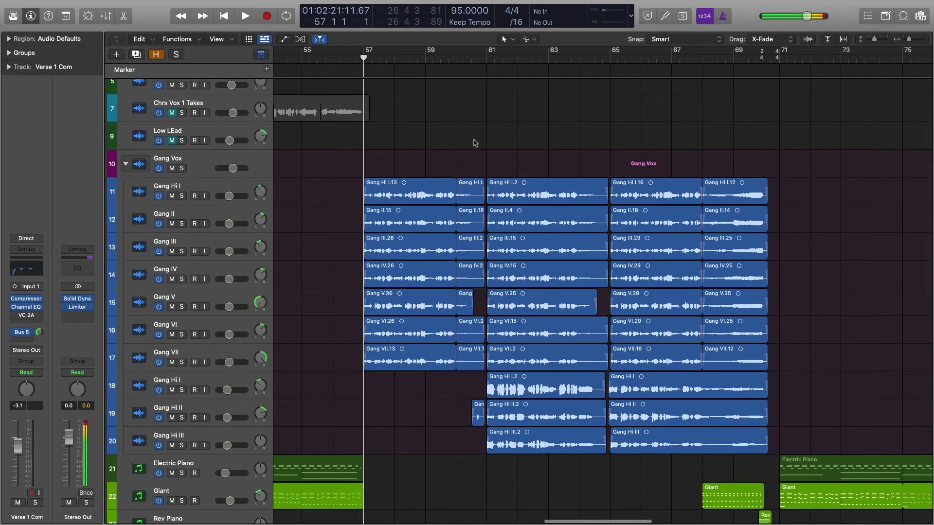
pyautogui.moveTo(536, 472); pyautogui.dragTo(722, 384)
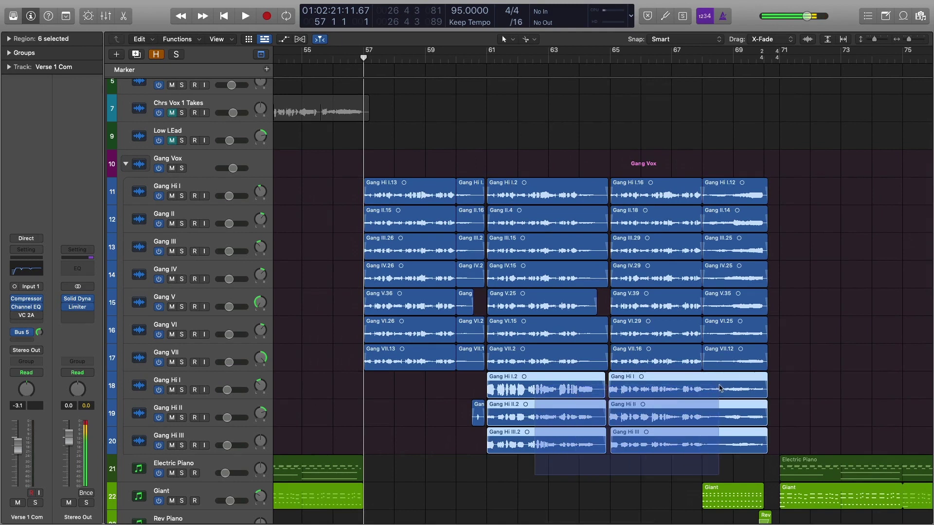
pyautogui.click(451, 457)
pyautogui.hscroll(-1, 429, 236)
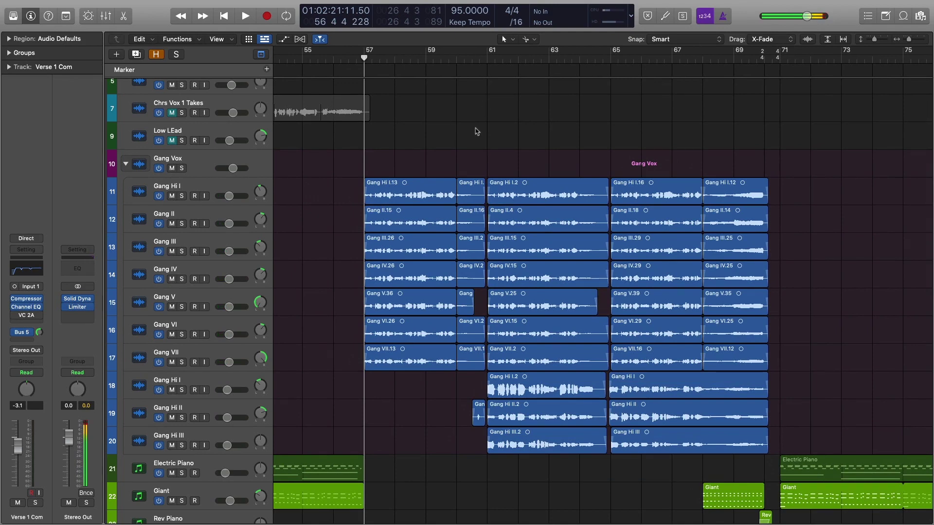
# Step: Play the gang vocals from just before bar 57, through the entry of the three extra Gang Hi tracks, and stop in bar 64
pyautogui.hscroll(3, 477, 131)
pyautogui.click(329, 57)
pyautogui.press('space')
pyautogui.moveTo(325, 174); pyautogui.dragTo(411, 389)
pyautogui.press('space')
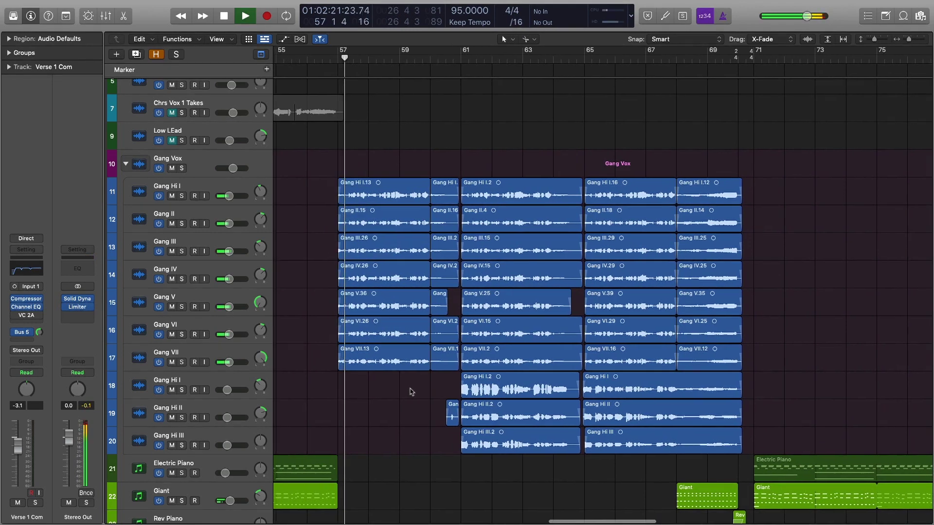
pyautogui.hscroll(-4, 411, 392)
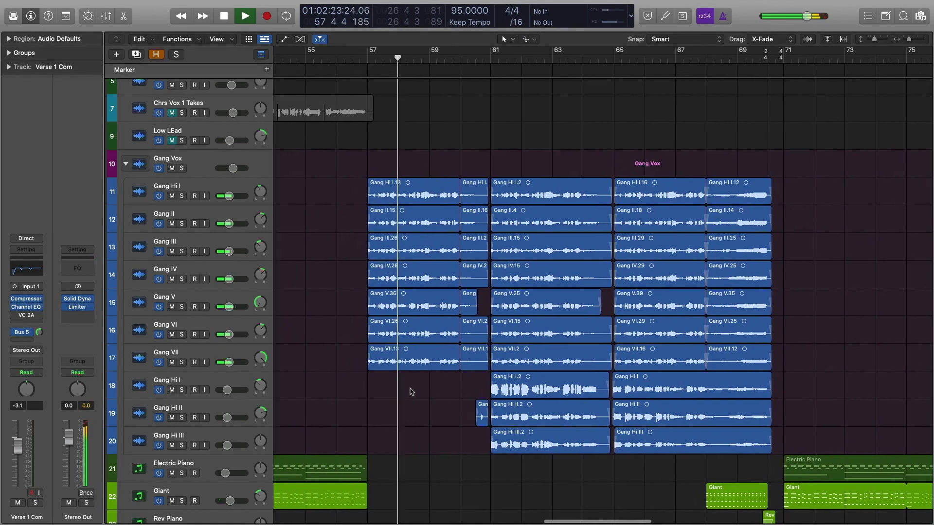
pyautogui.hscroll(-3, 411, 392)
pyautogui.hscroll(4, 411, 393)
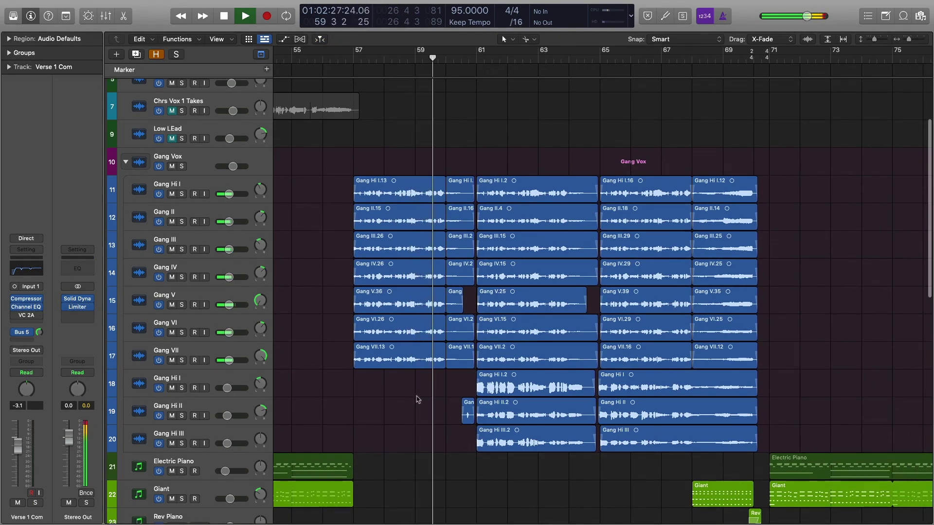
pyautogui.hscroll(5, 417, 398)
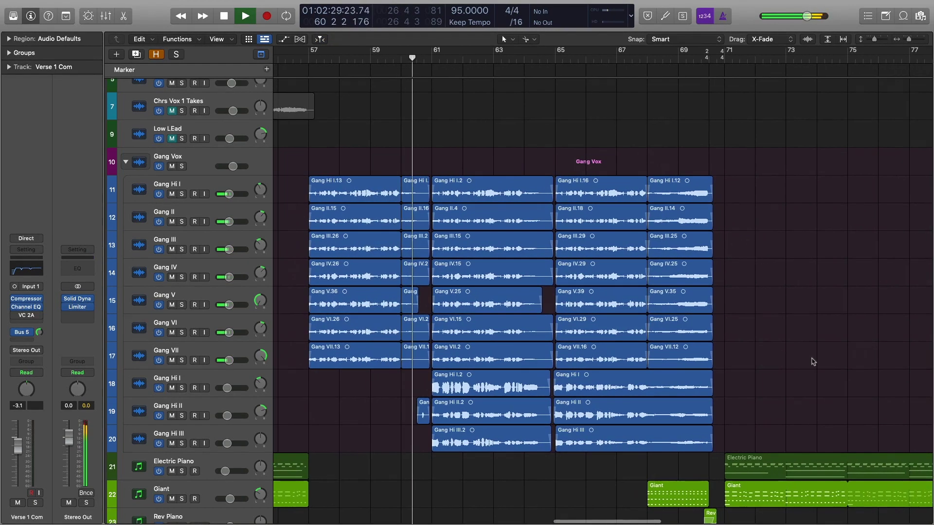
pyautogui.hscroll(1, 813, 362)
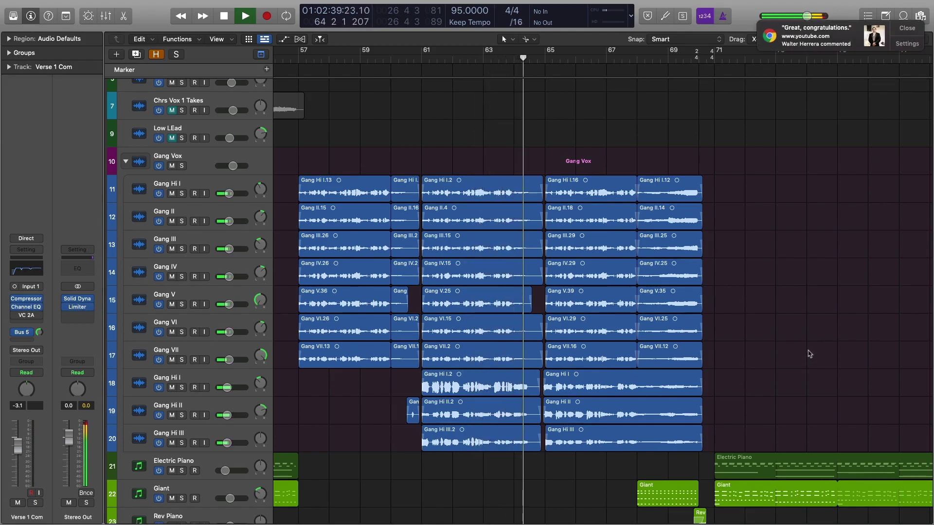
pyautogui.press('space')
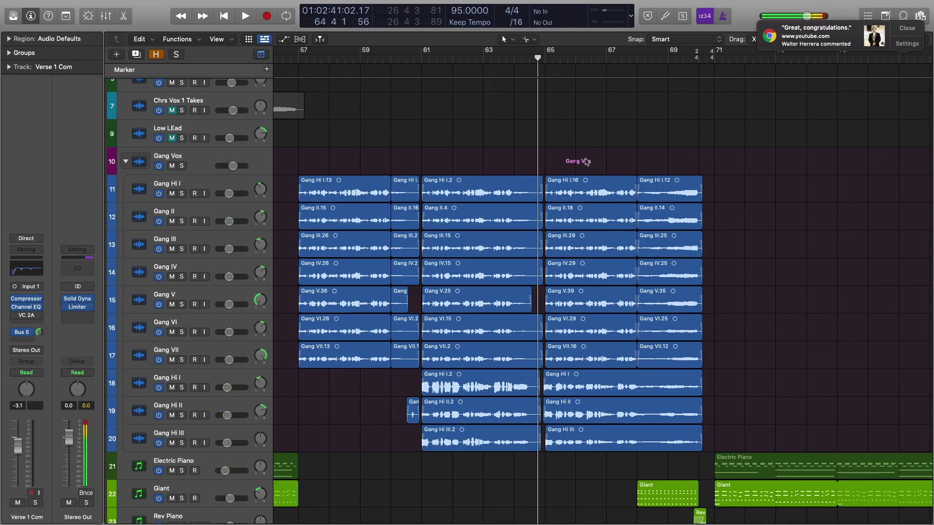
# Step: Move the playhead to bar 65 and on to bar 69, inspect the Verse 1 Takes region above the gang stack, and place the playhead at bar 61
pyautogui.moveTo(544, 59); pyautogui.dragTo(568, 61)
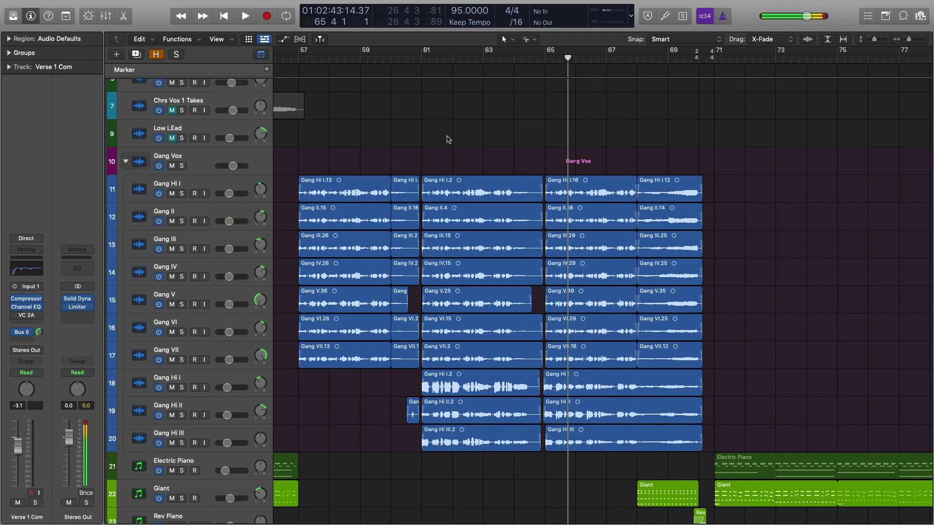
pyautogui.moveTo(568, 90); pyautogui.dragTo(685, 90)
pyautogui.scroll(5, 606, 145)
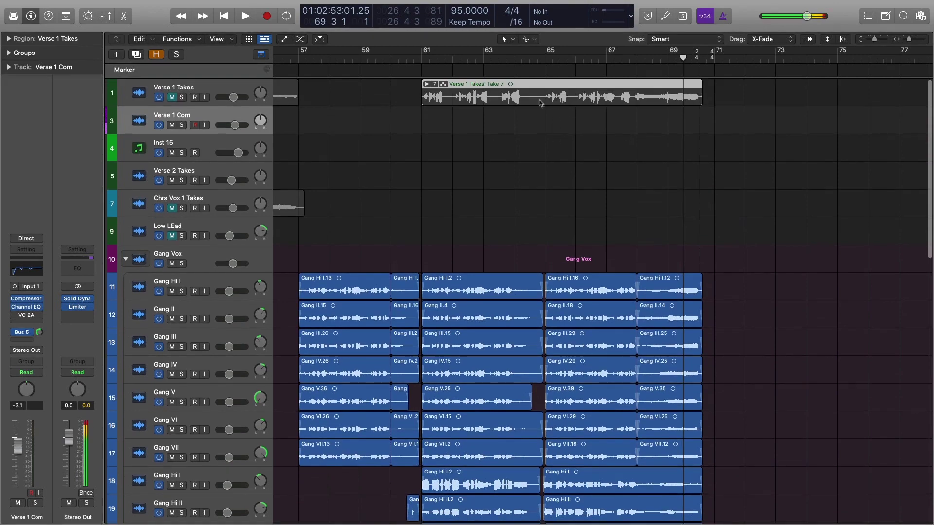
pyautogui.scroll(-5, 526, 197)
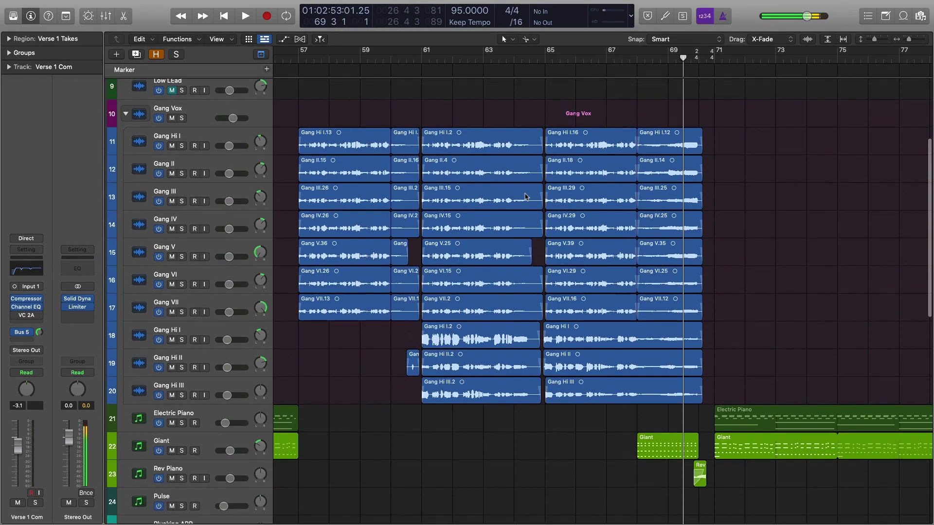
pyautogui.click(421, 76)
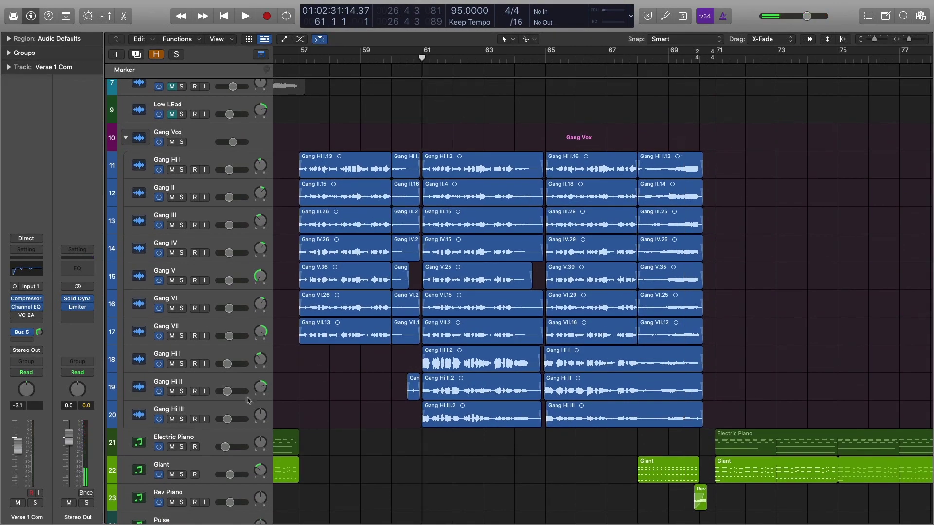
# Step: Select the Gang Hi II track, place the playhead in bar 60, and select its short region just before bar 61
pyautogui.click(221, 381)
pyautogui.click(401, 60)
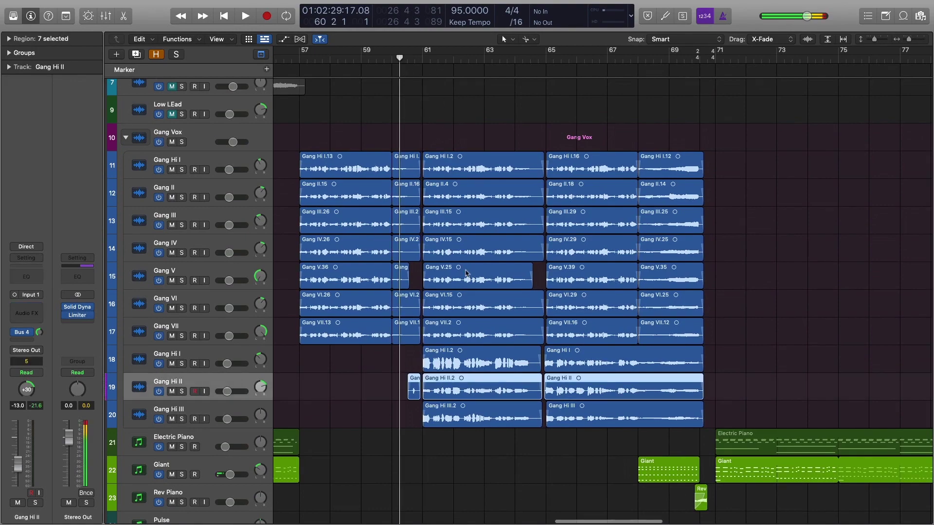
pyautogui.press('super+Down')
pyautogui.press('super+Down')
pyautogui.press('super+Down')
pyautogui.press('super+Down')
pyautogui.press('super+Right')
pyautogui.press('super+Right')
pyautogui.press('super+Right')
pyautogui.press('super+Right')
pyautogui.press('super+Right')
pyautogui.press('super+Right')
pyautogui.press('super+Left')
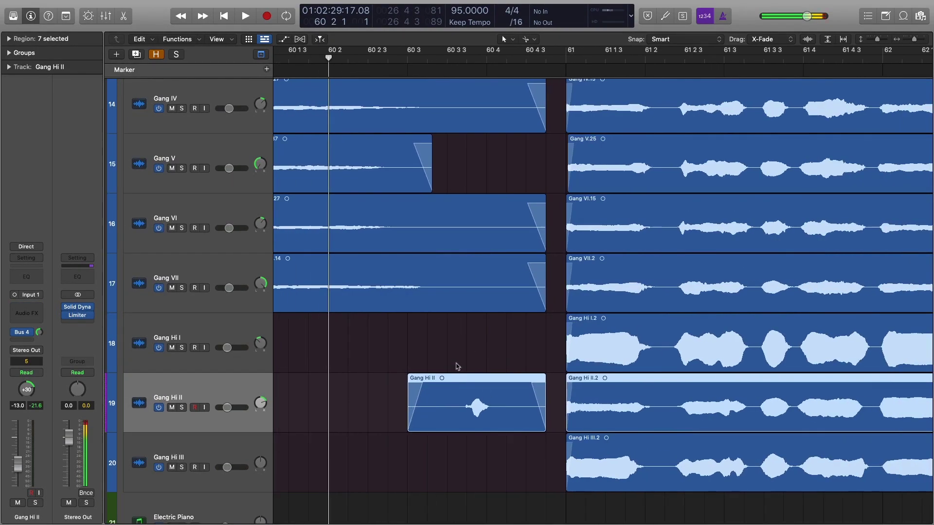
pyautogui.click(501, 421)
# Step: Play the short Gang Hi II region before bar 61 with its track soloed, unsolo the track, and stop playback
pyautogui.press('super+Up')
pyautogui.press('super+Left')
pyautogui.press('super+Left')
pyautogui.press('super+Up')
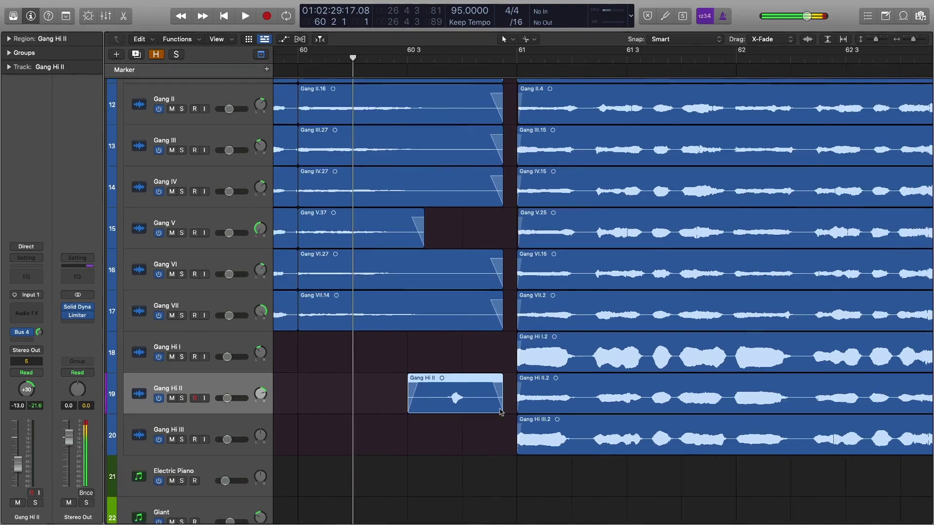
pyautogui.press('super+Right')
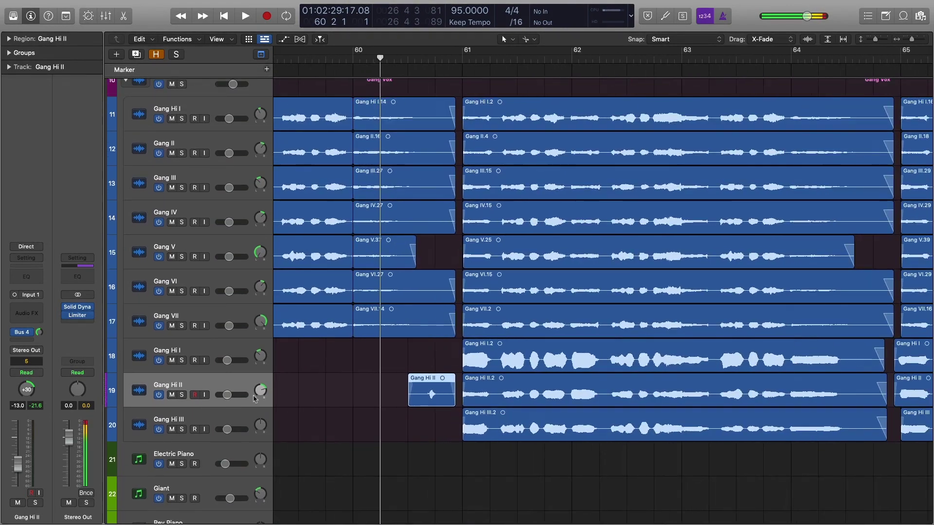
pyautogui.press('space')
pyautogui.click(183, 396)
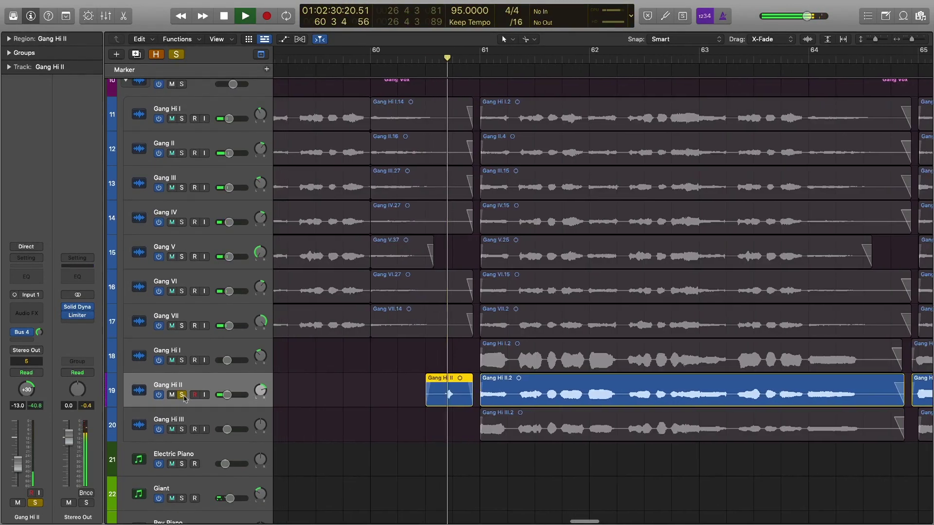
pyautogui.click(183, 395)
pyautogui.press('space')
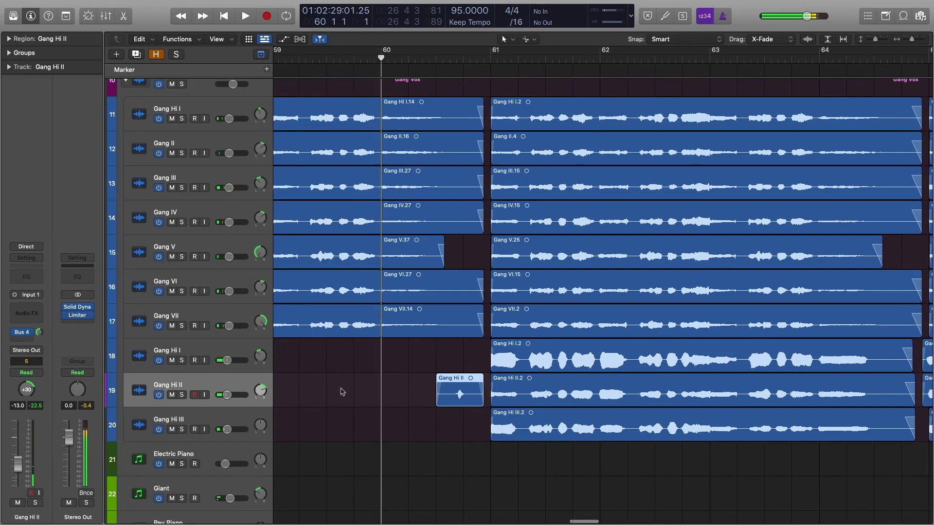
# Step: Deselect the region and play all the gang vocals from bar 60 into bar 61
pyautogui.click(342, 392)
pyautogui.press('space')
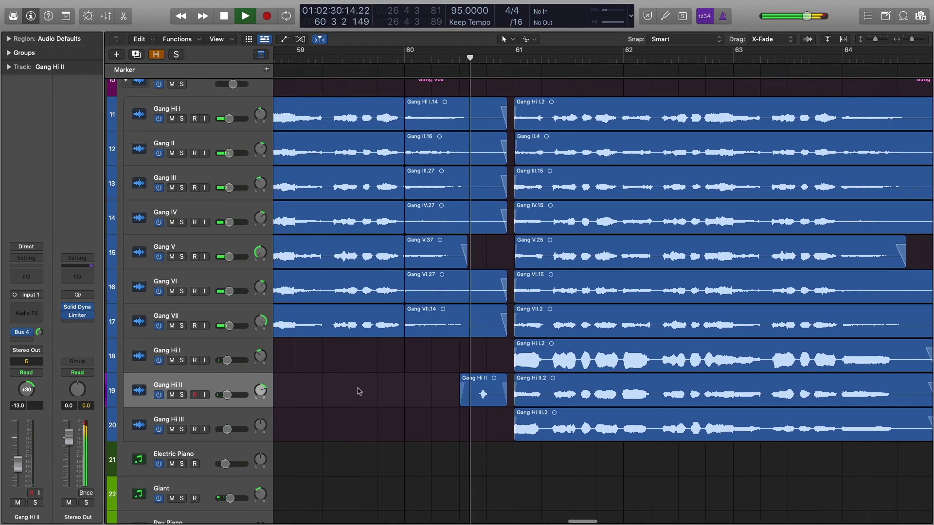
pyautogui.press('space')
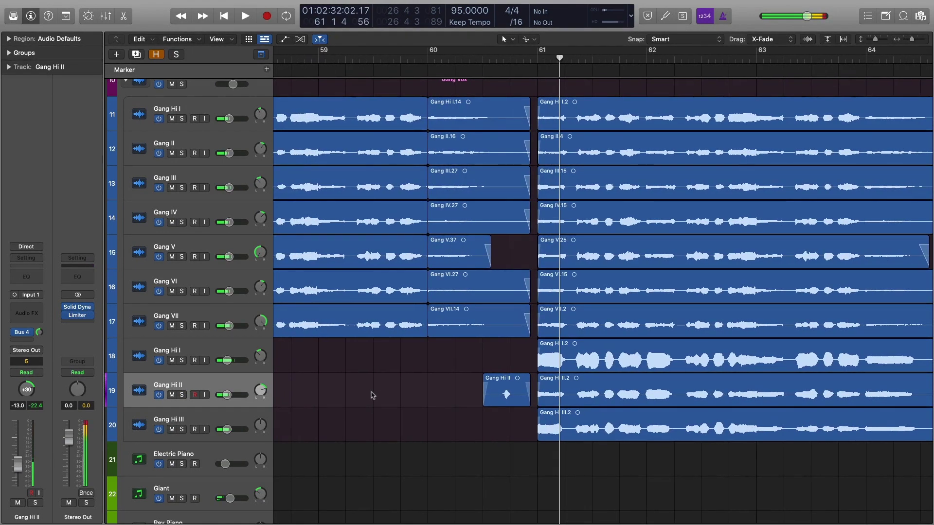
# Step: Play the arrangement from bar 87 into bar 90, and bring the earlier gang vocal section from bar 57 into view
pyautogui.keyDown('ctrl'); pyautogui.keyDown('alt'); pyautogui.click(397, 378); pyautogui.keyUp('alt'); pyautogui.keyUp('ctrl')
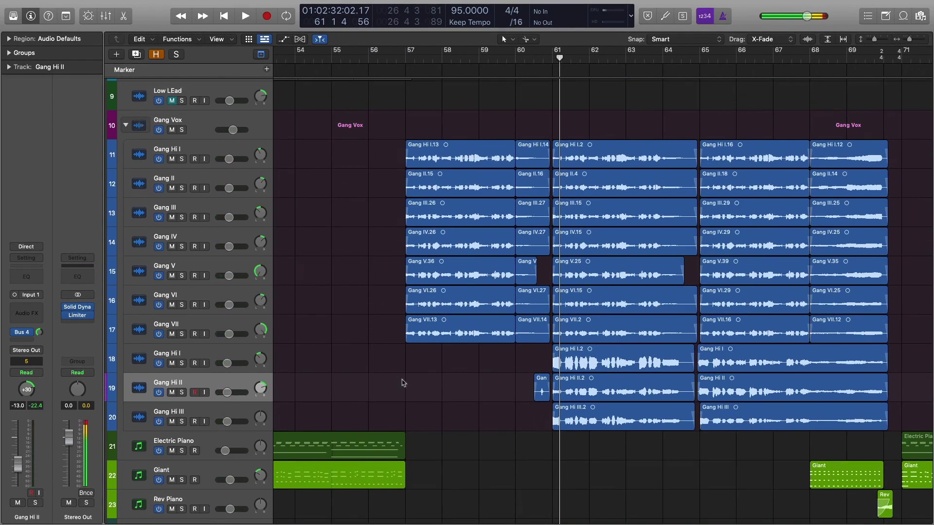
pyautogui.keyDown('ctrl'); pyautogui.keyDown('alt'); pyautogui.click(402, 383); pyautogui.keyUp('alt'); pyautogui.keyUp('ctrl')
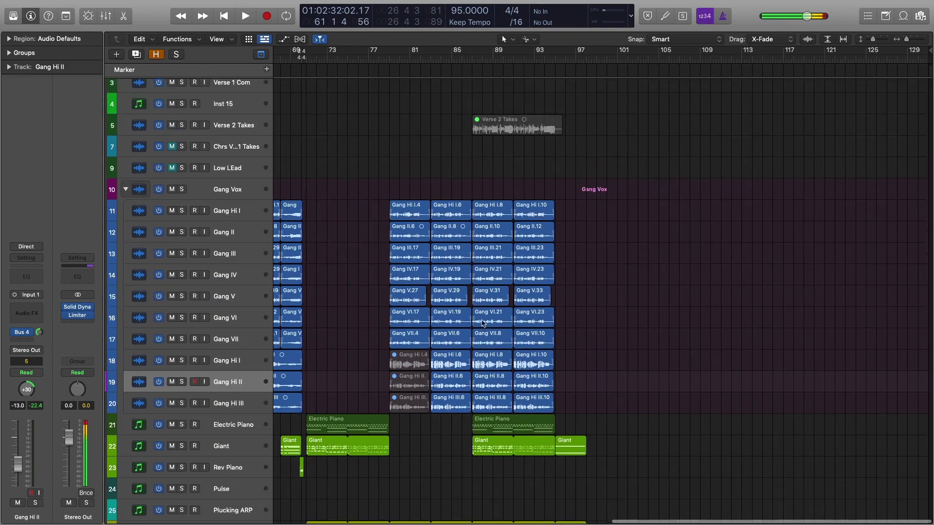
pyautogui.press('super+Up')
pyautogui.press('super+Up')
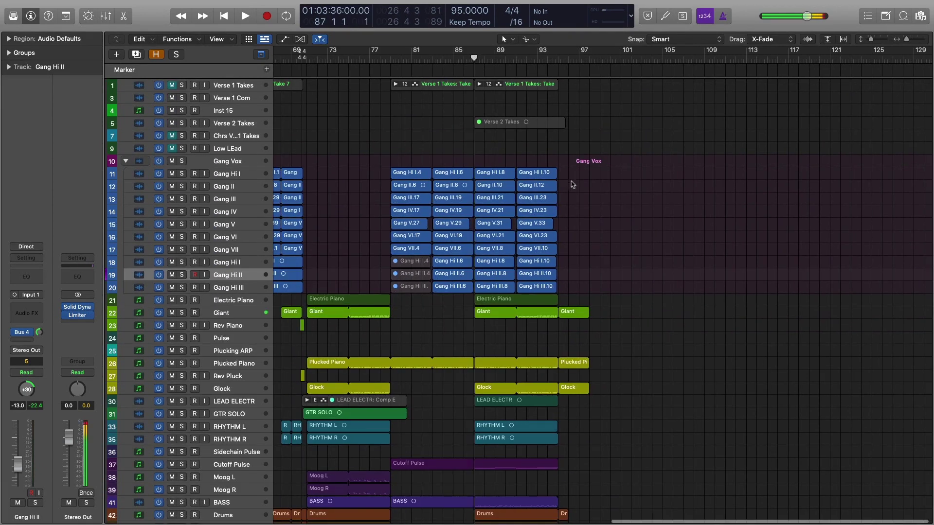
pyautogui.press('space')
pyautogui.hscroll(-3, 666, 243)
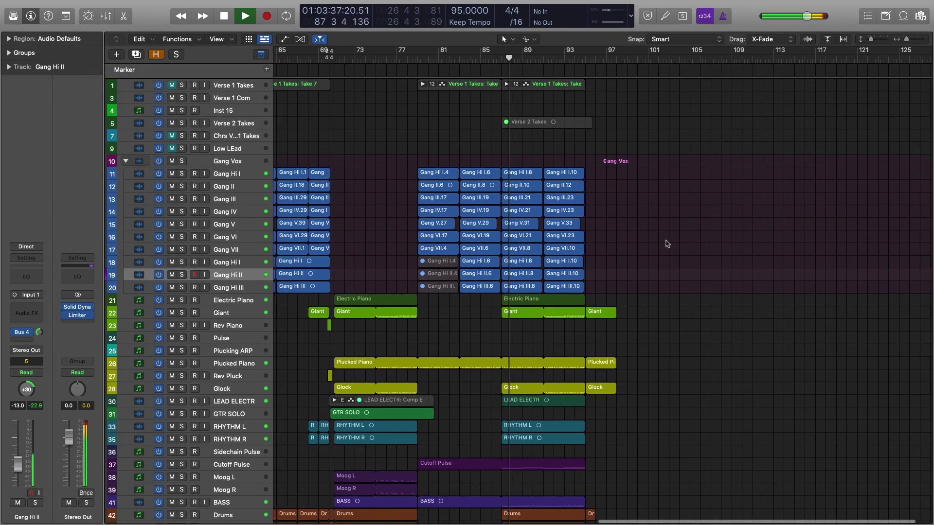
pyautogui.hscroll(-3, 686, 251)
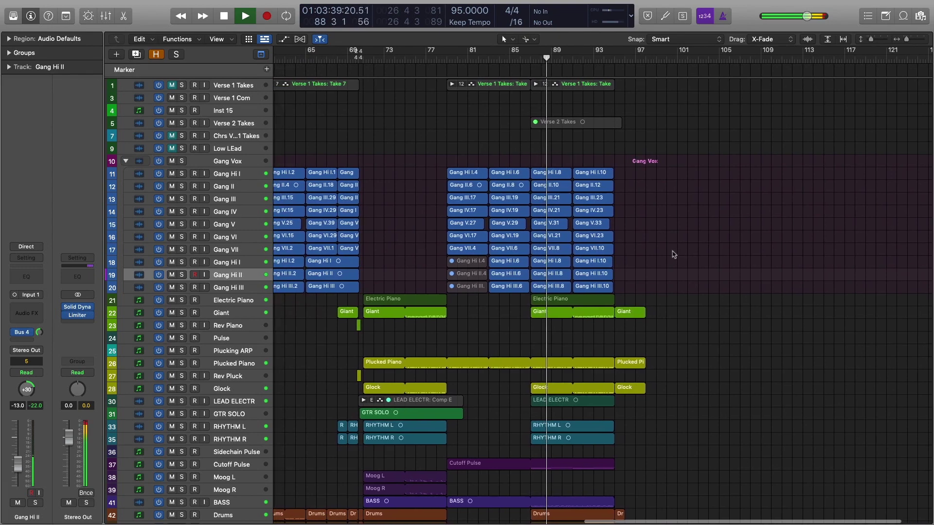
pyautogui.hscroll(-5, 692, 249)
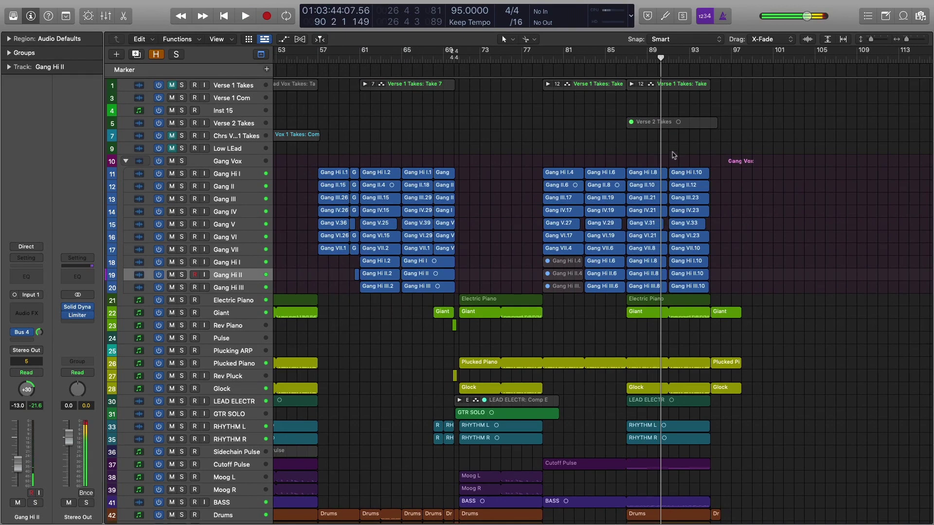
pyautogui.hscroll(-5, 593, 101)
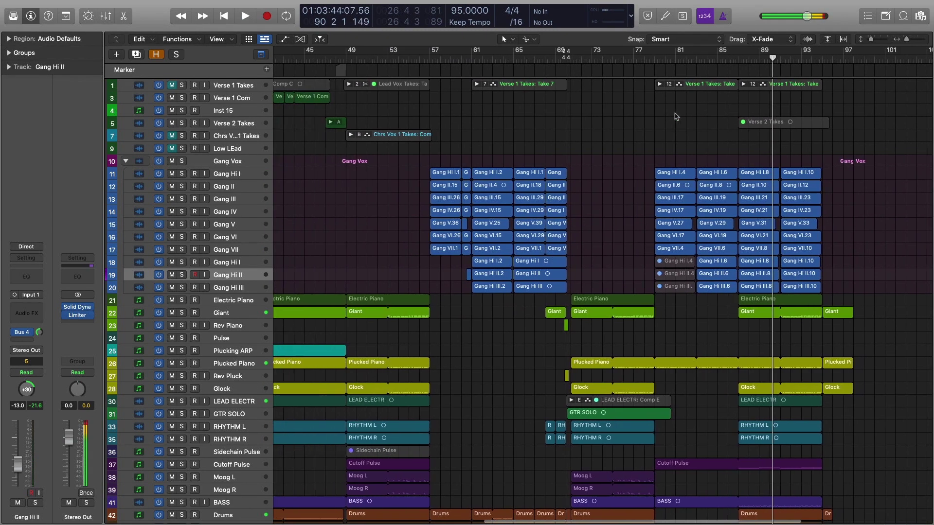